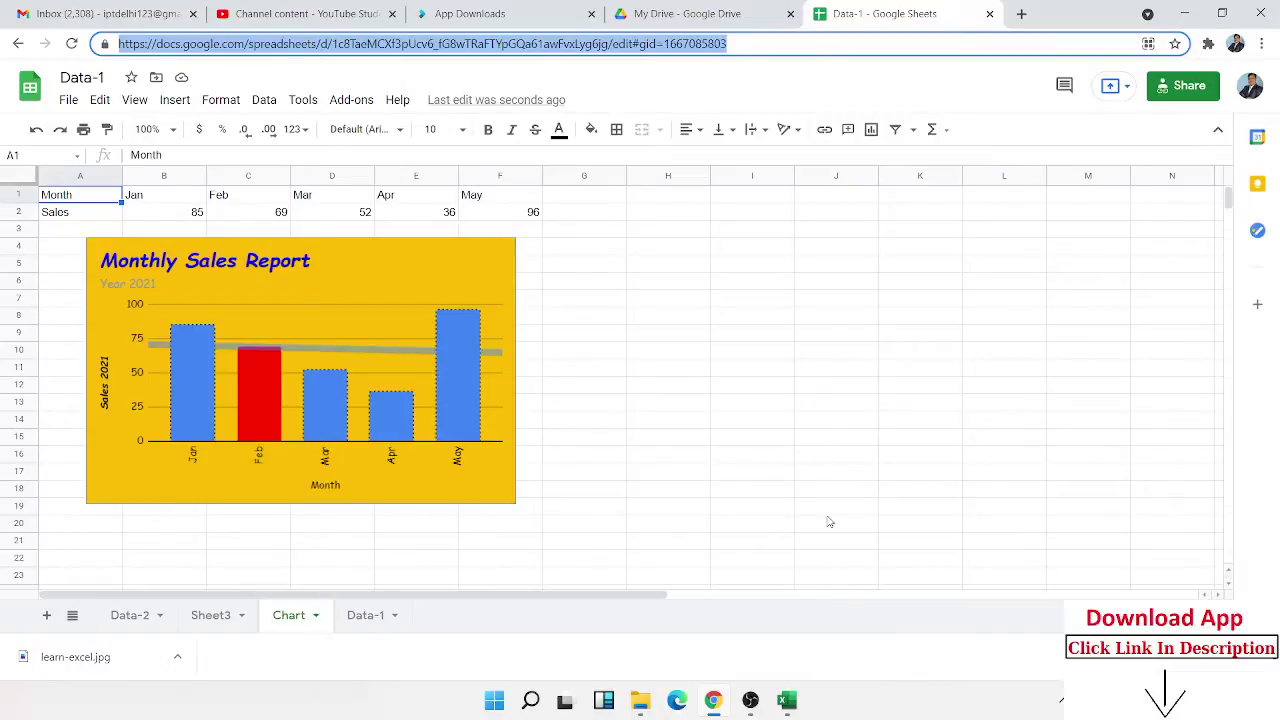
Delete the old Monthly Sales Report chart and select the Month and Sales data in A1:F2.
left_click(589, 372)
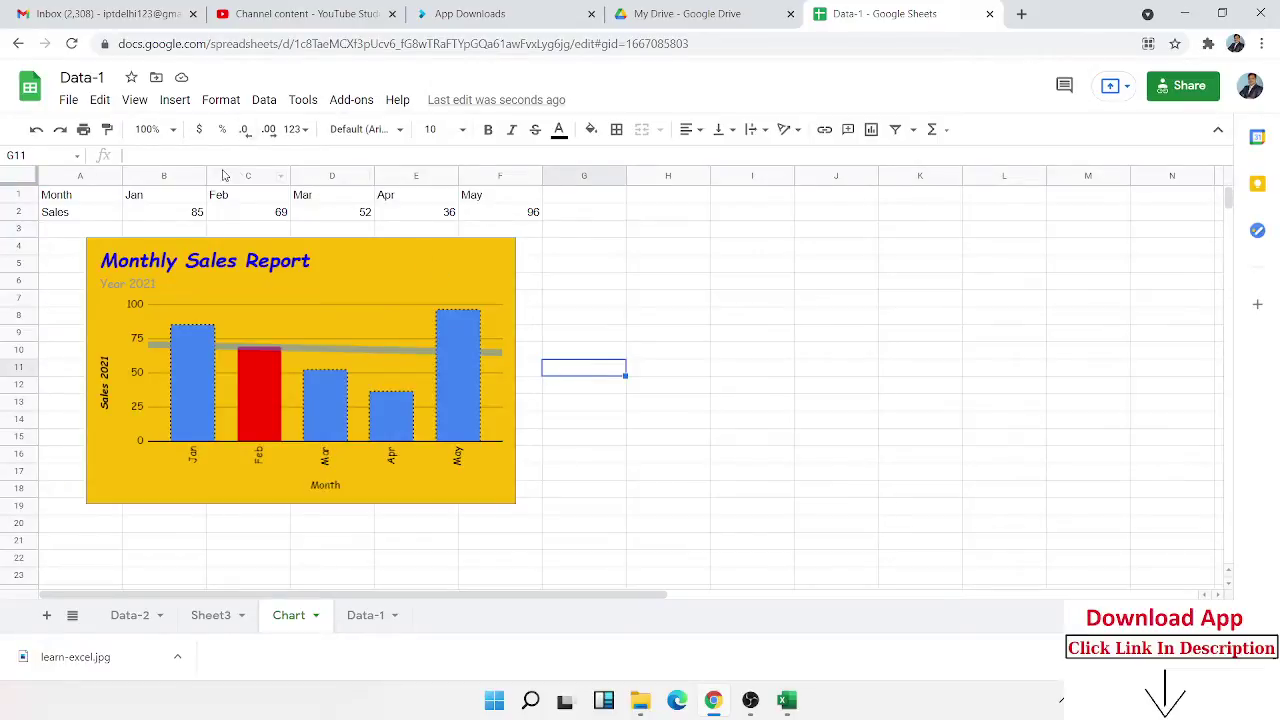
left_click(505, 291)
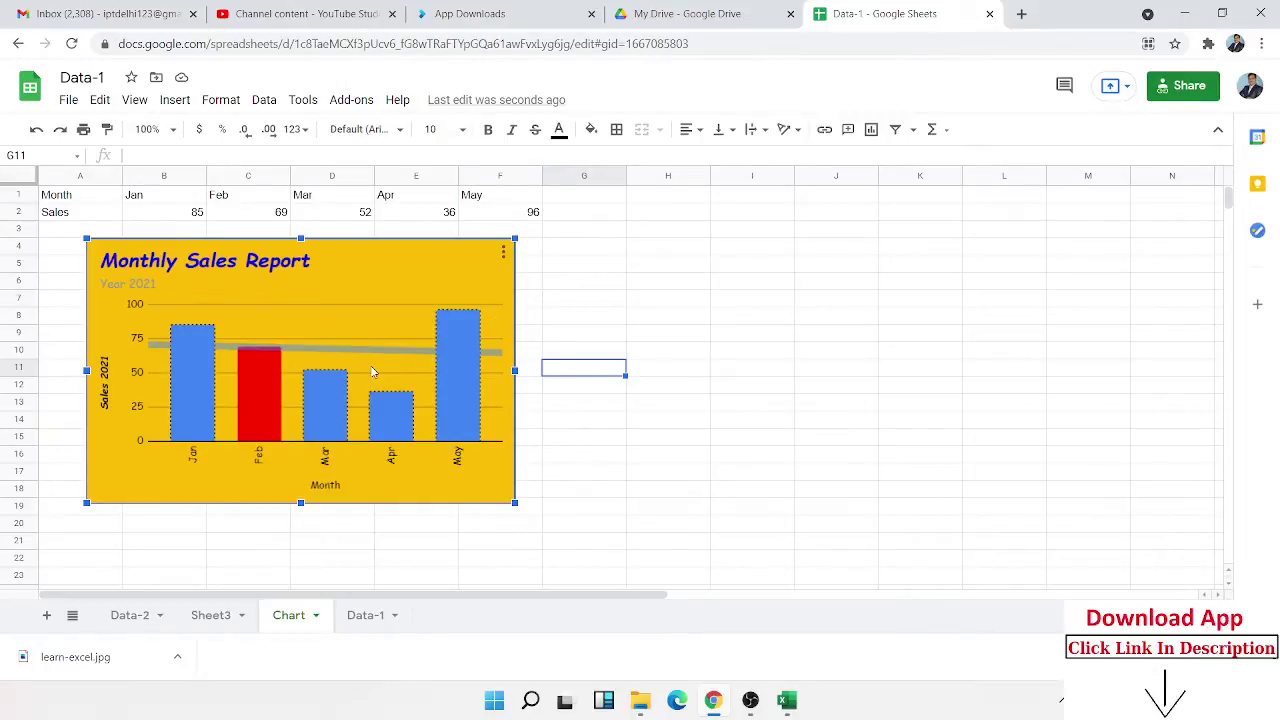
key("Delete")
left_click(73, 214)
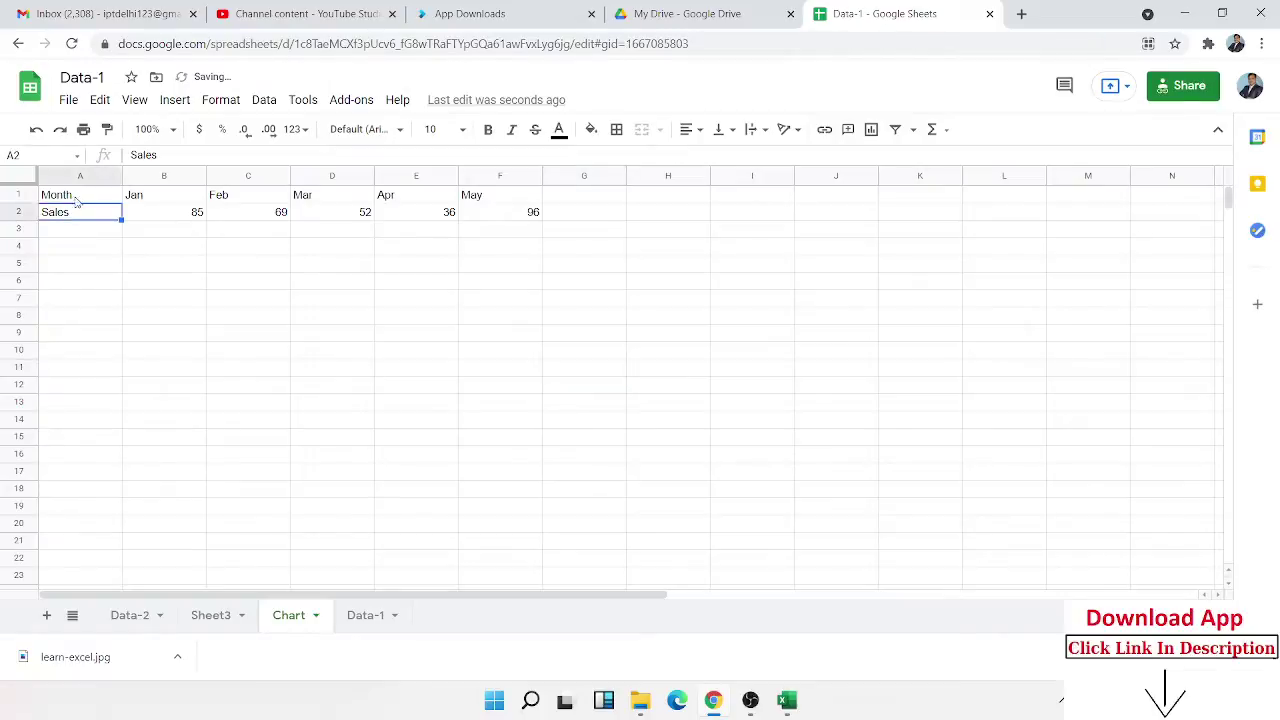
left_click_drag(78, 197, 518, 212)
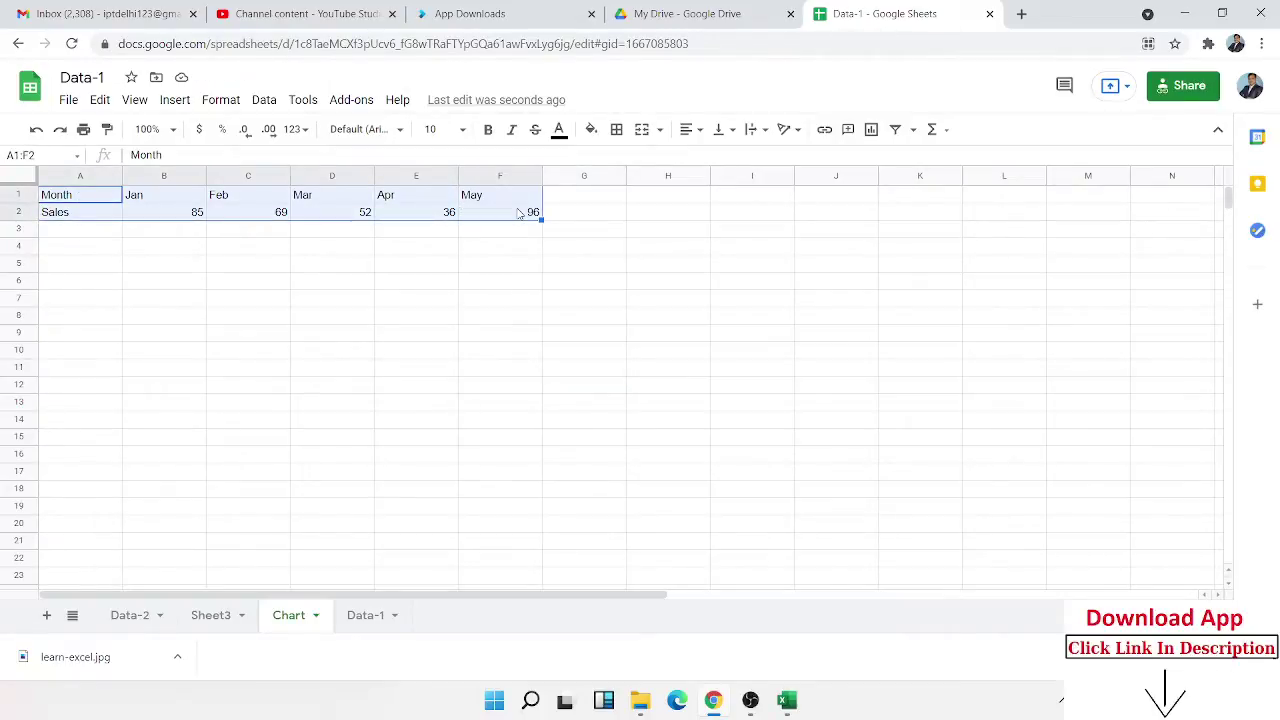
Insert a chart from A1:F2, move it lower left, and change it to a line chart.
left_click(184, 104)
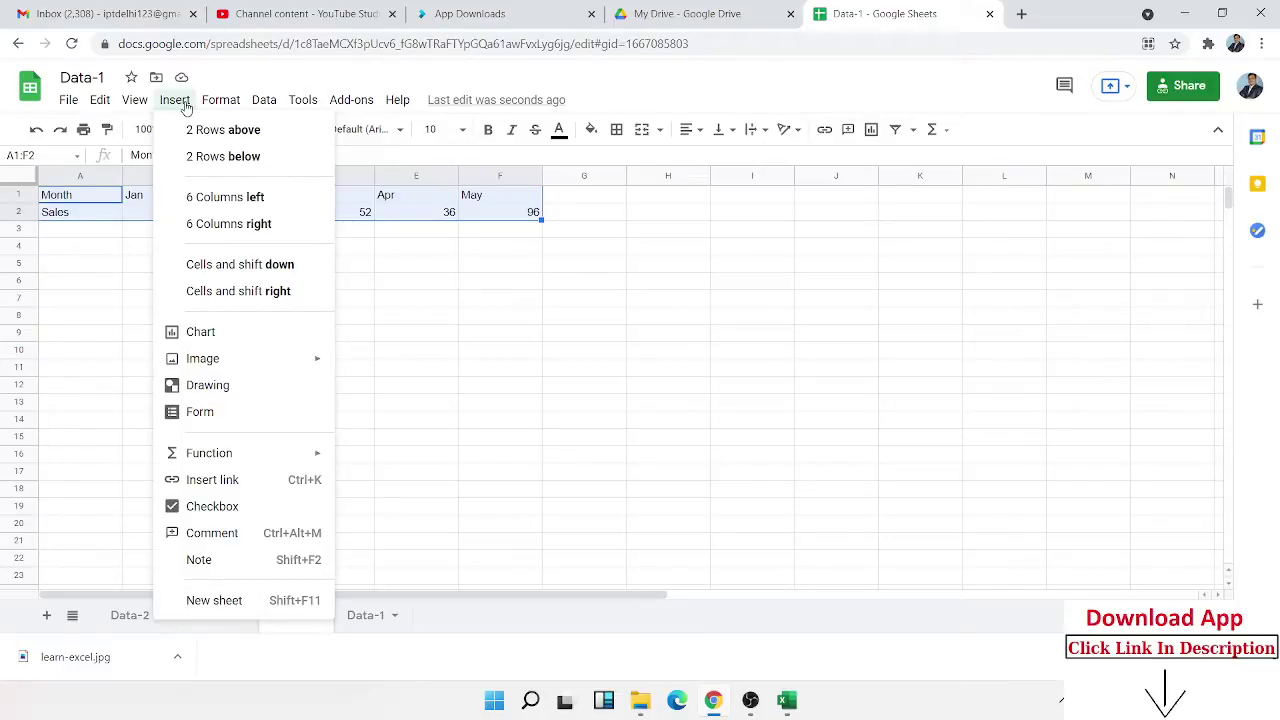
left_click(222, 332)
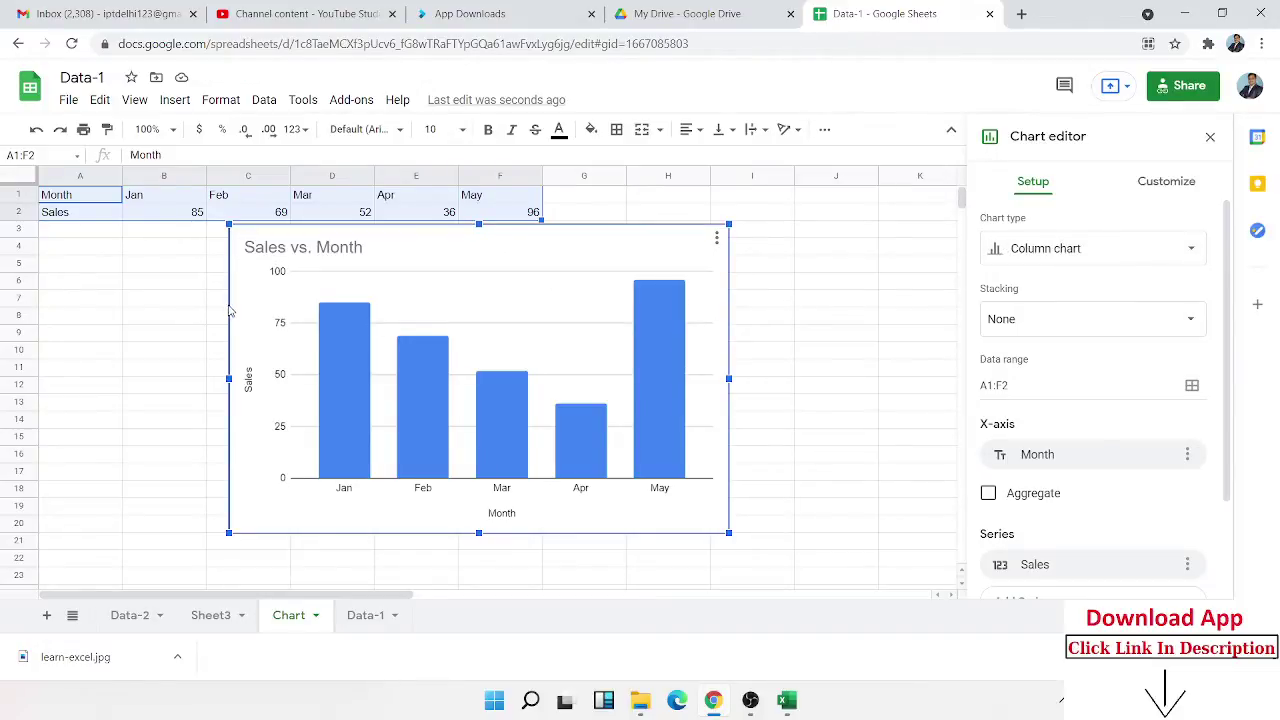
left_click_drag(236, 316, 165, 335)
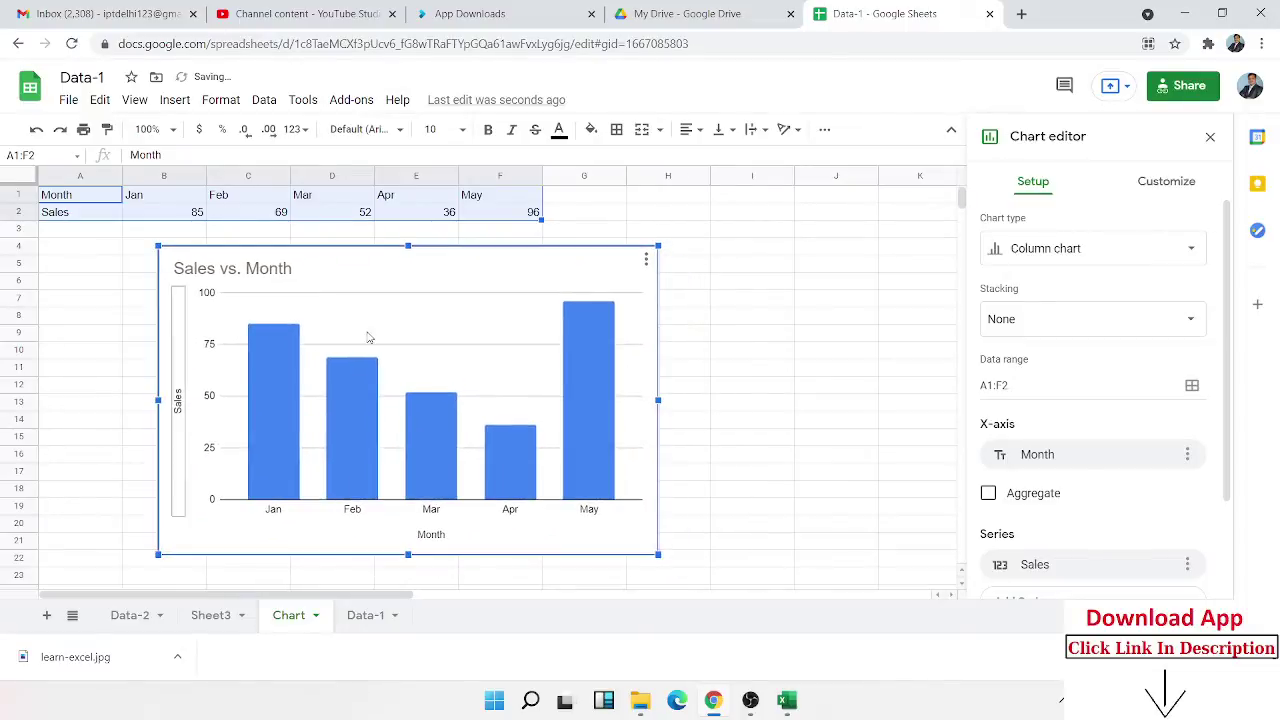
left_click(1045, 252)
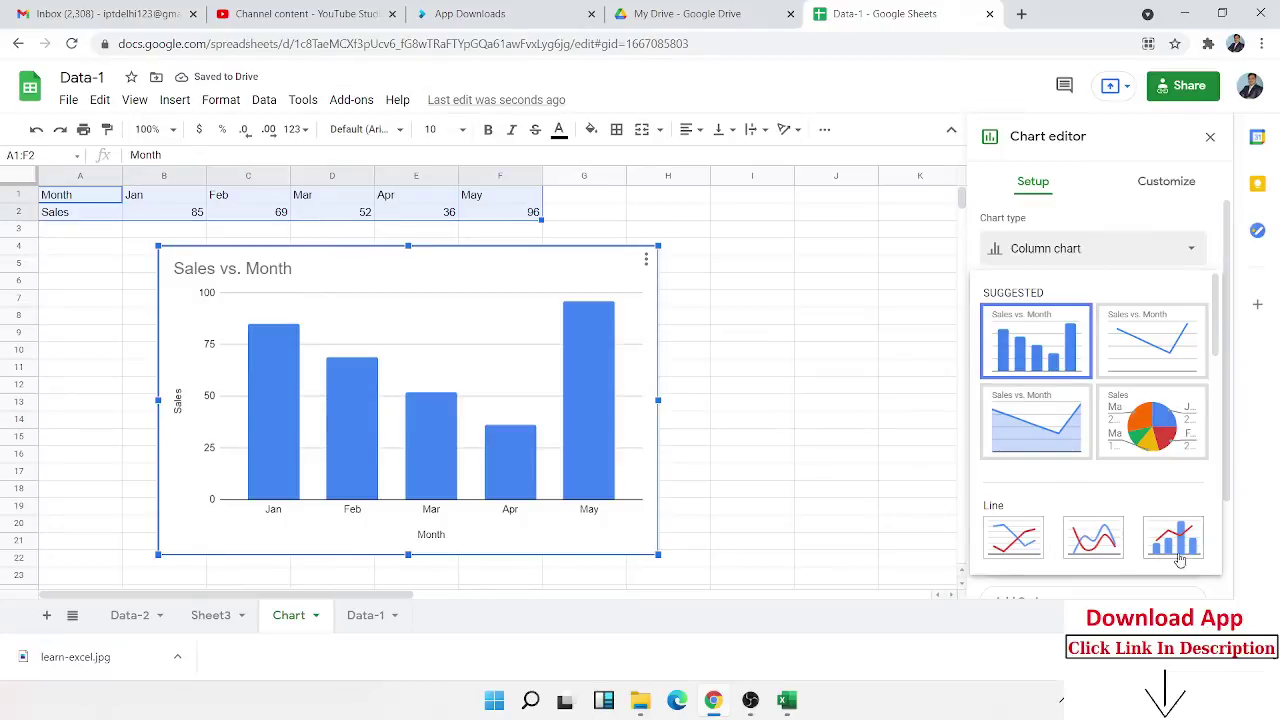
left_click(1170, 364)
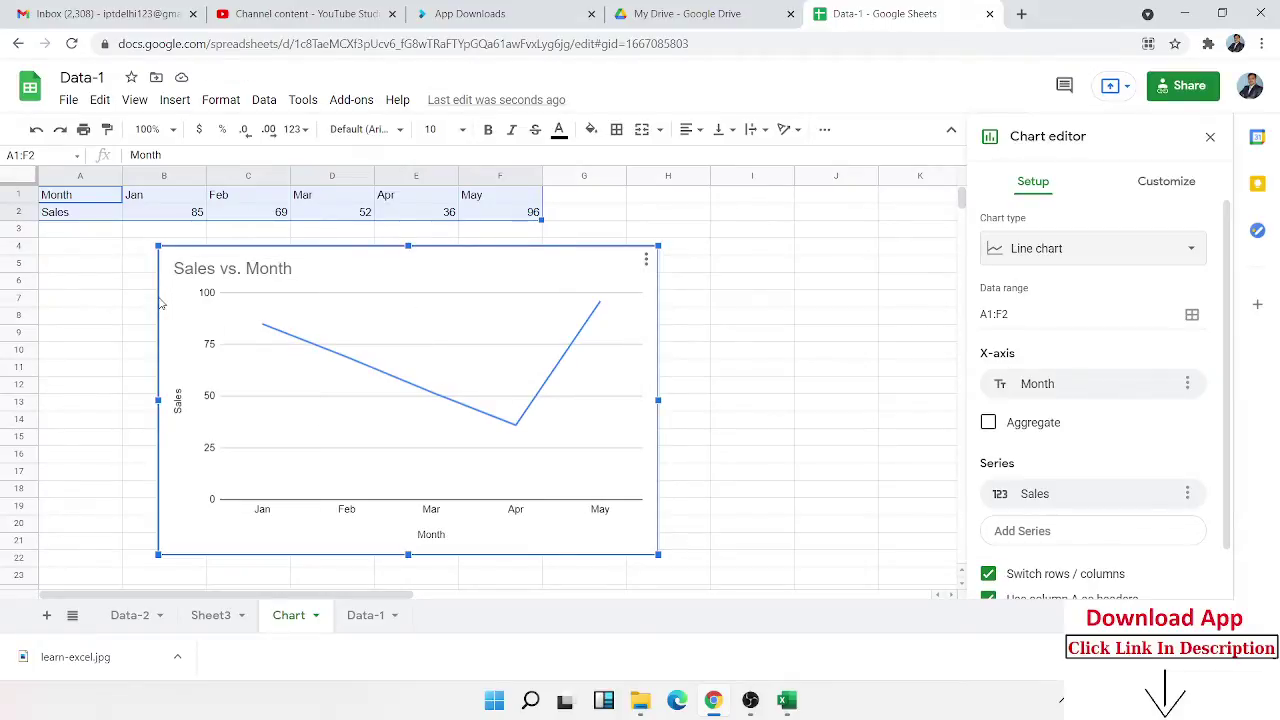
Delete the line chart and enter the labels Date in A6 and Sales in A7.
key("Delete")
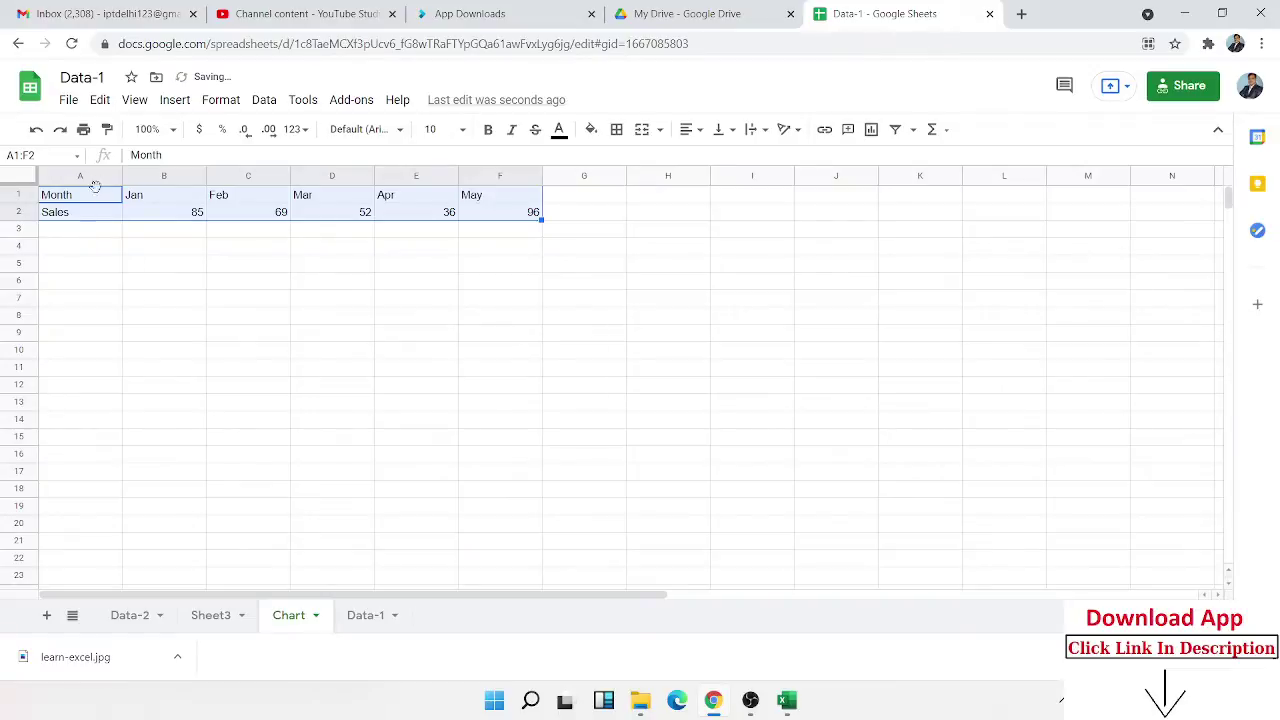
left_click(68, 281)
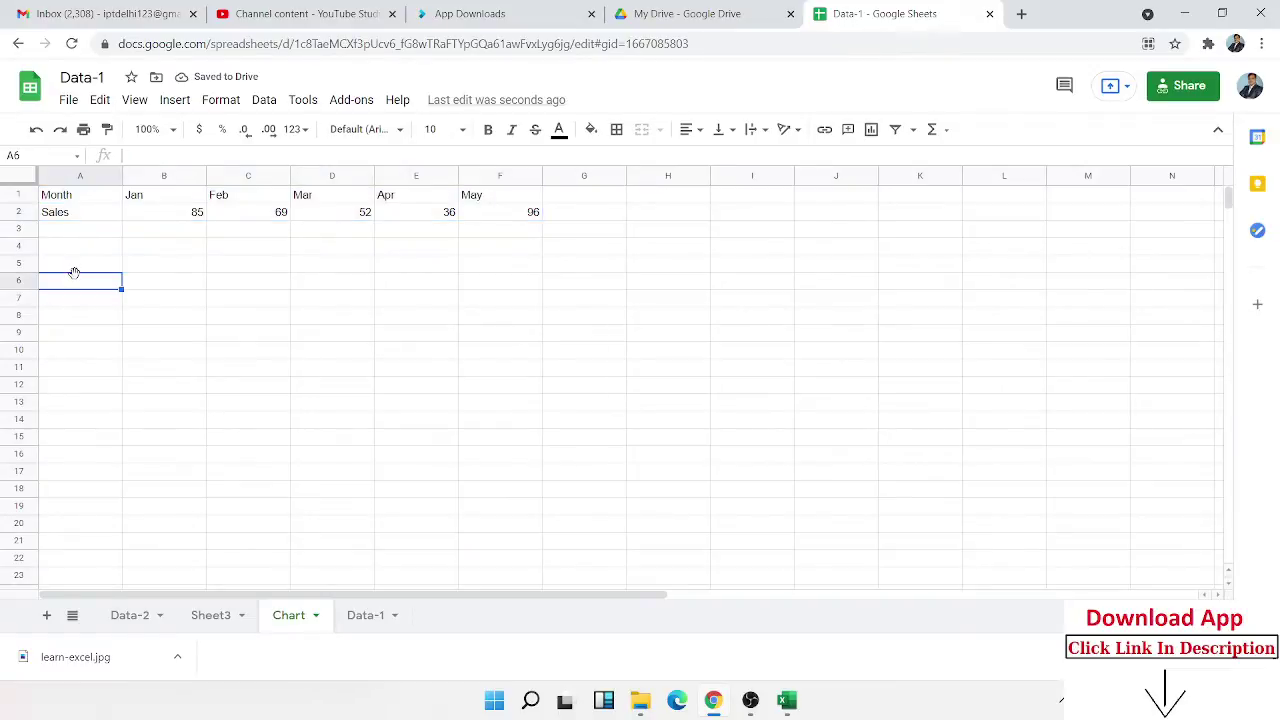
type("Date")
key("Return")
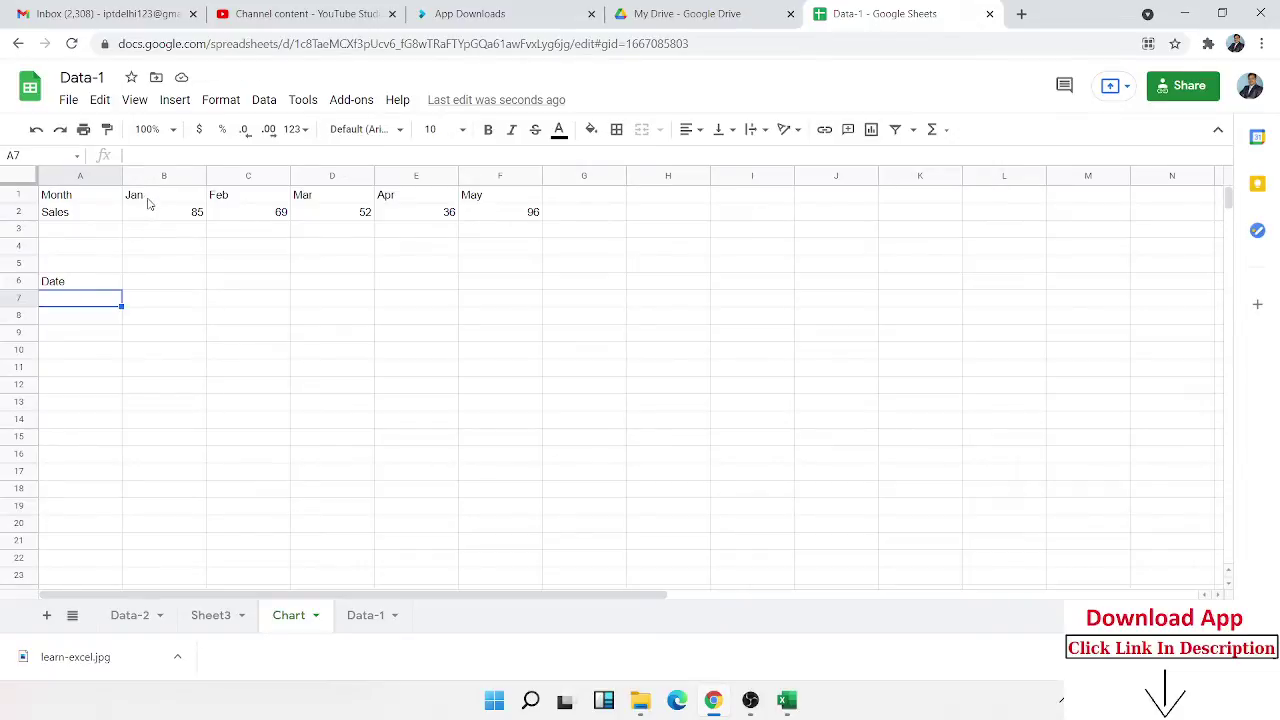
left_click(148, 199)
left_click(90, 298)
type("Sales")
key("Return")
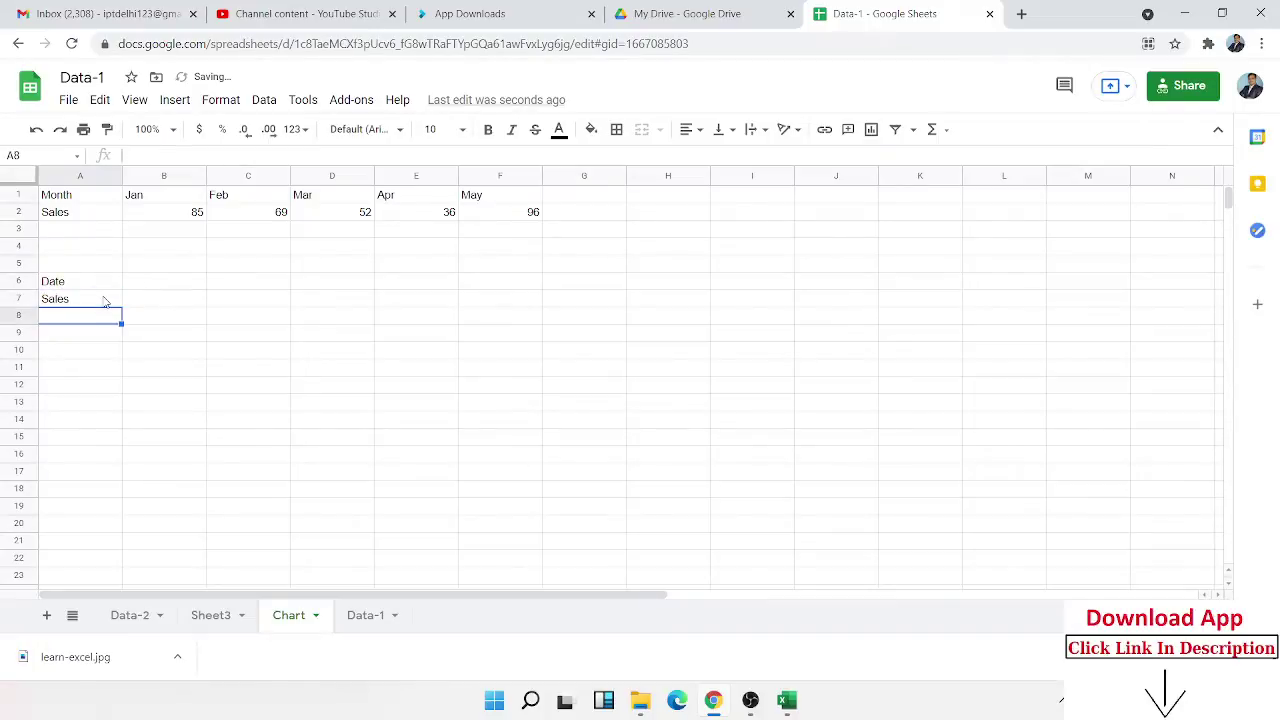
Enter 9/1 in B6 and fill daily dates across row 6 to column W.
left_click(105, 302)
key("Up")
key("Right")
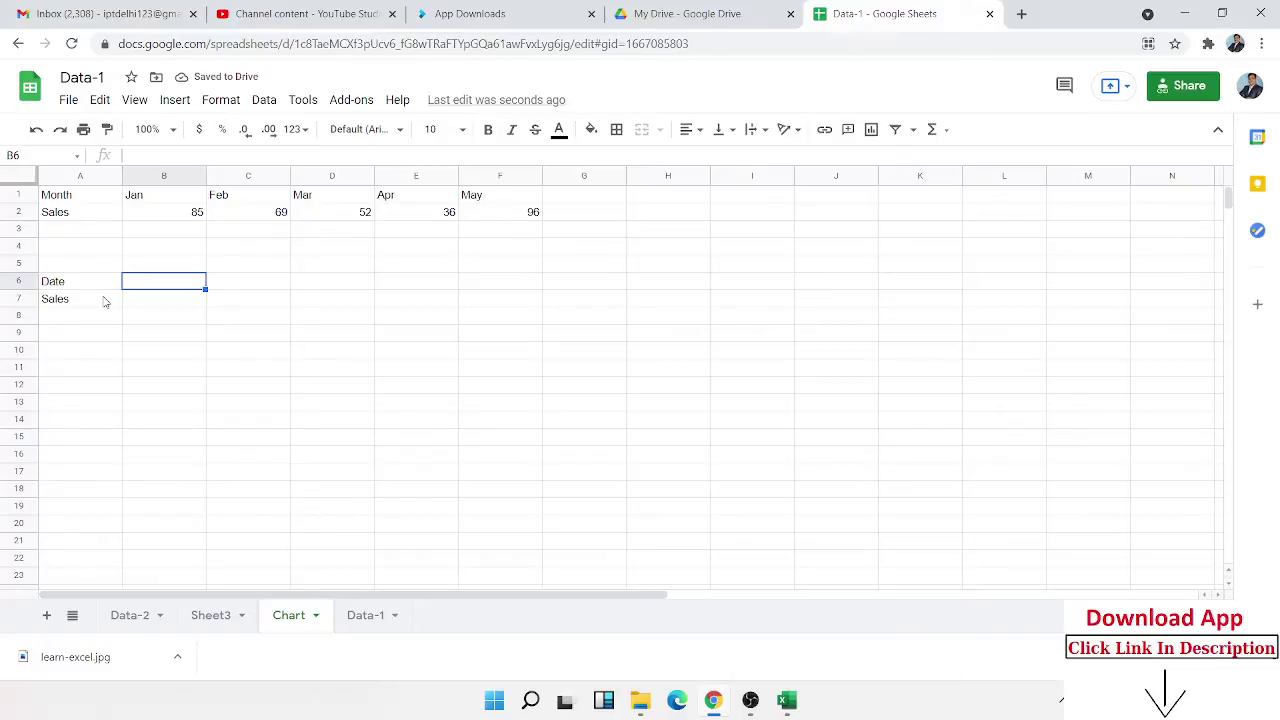
type("9/1")
left_click(200, 350)
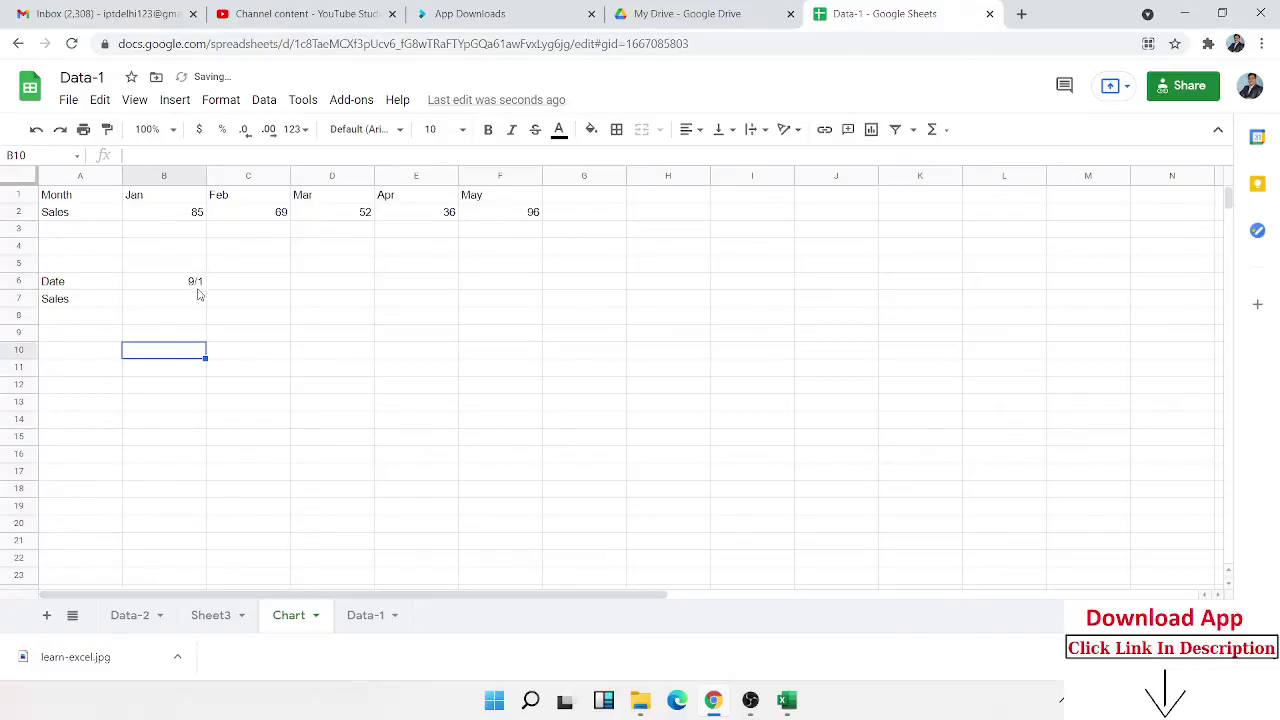
left_click(197, 283)
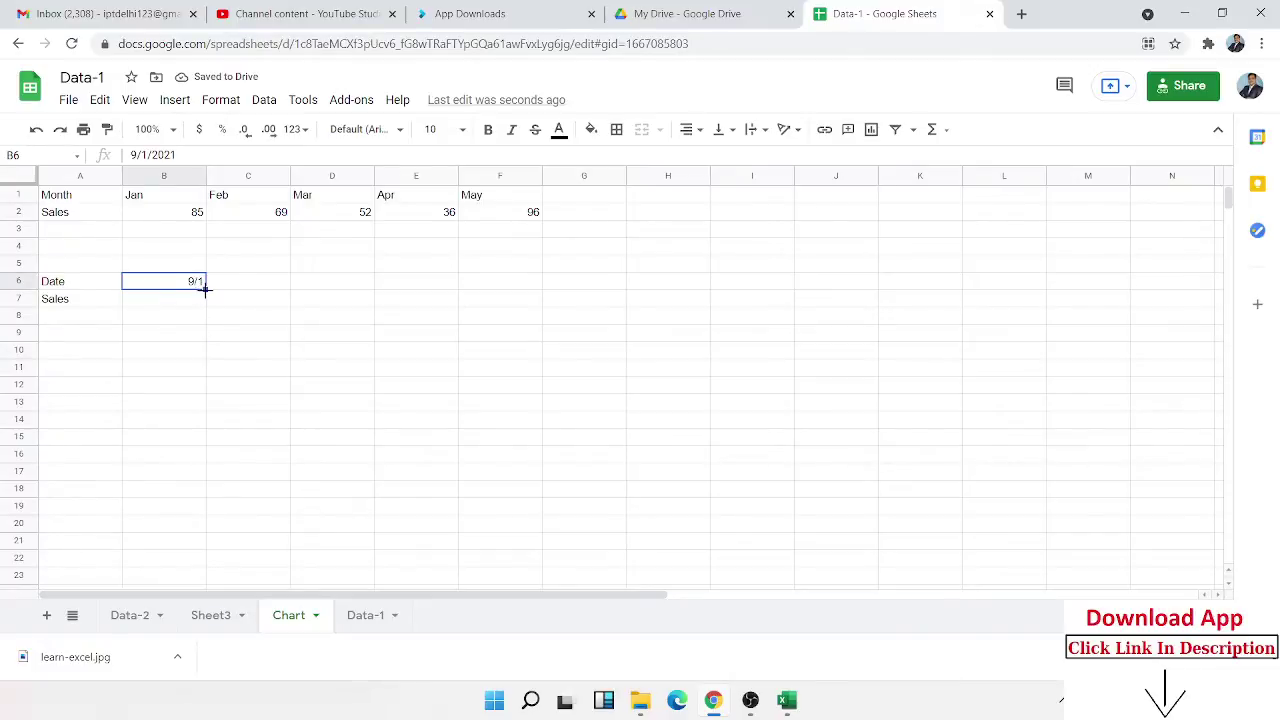
mouse_move(204, 288)
left_mouse_down()
mouse_move(309, 301)
mouse_move(1023, 288)
mouse_move(1278, 318)
left_mouse_up()
Enter the formula =RANDBETWEEN(10,90) in cell B7.
key("Home")
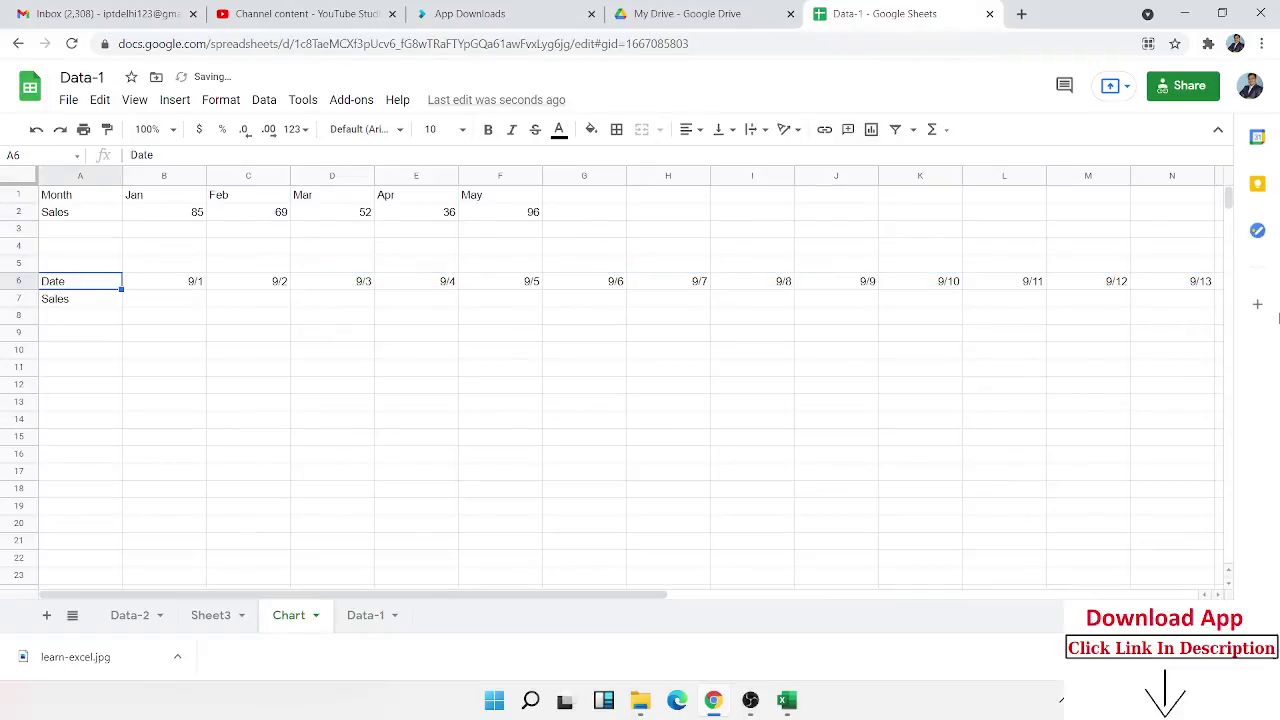
key("Down")
key("Right")
type("=ra")
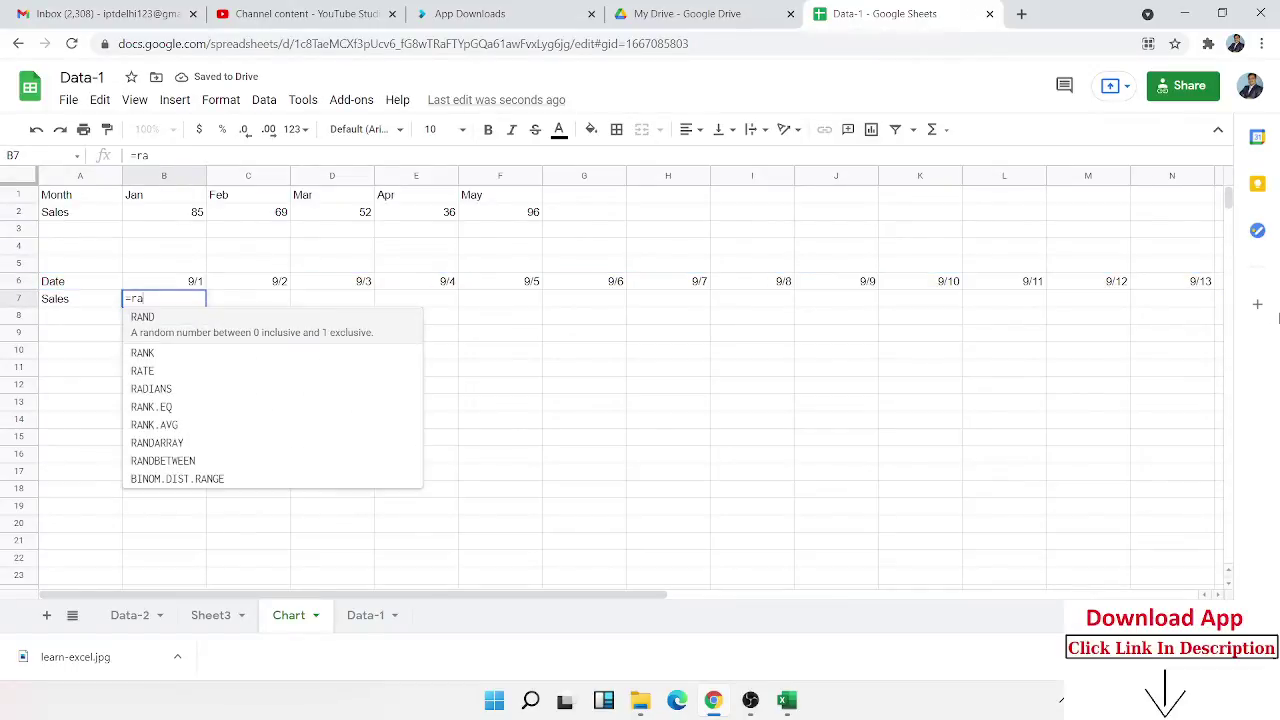
type("nd")
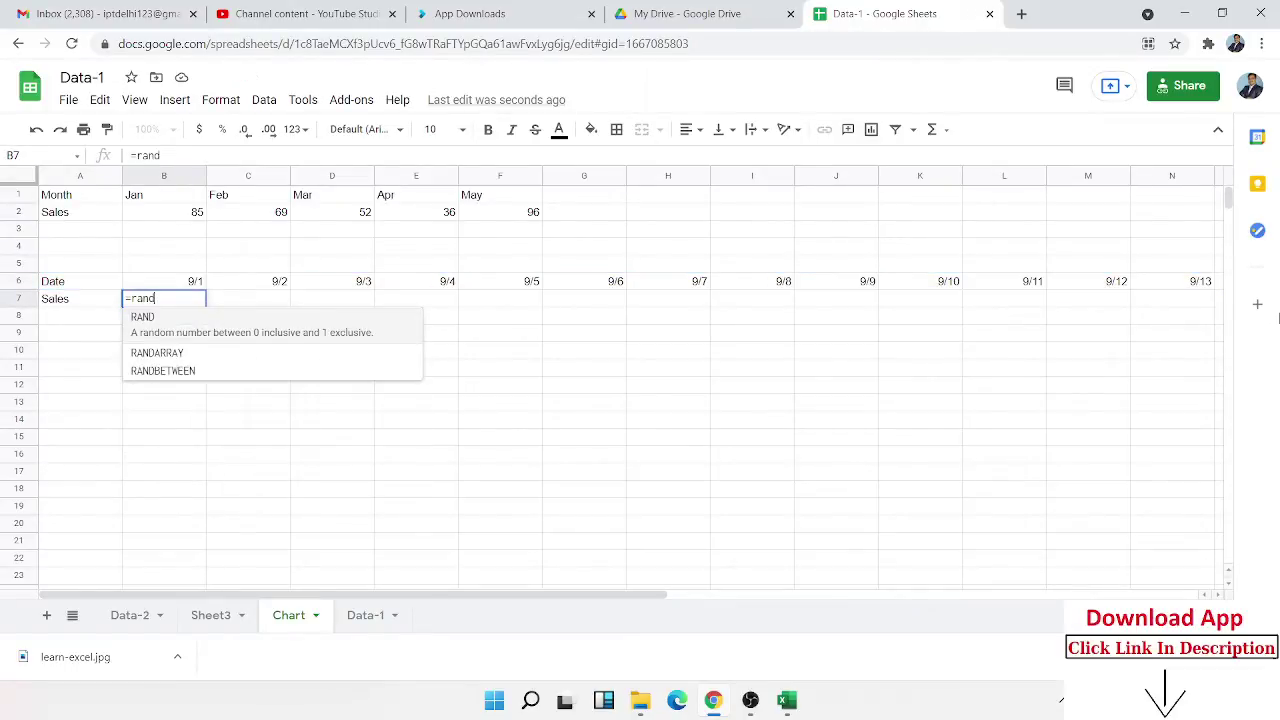
key("Down")
key("Down")
key("Tab")
type("10")
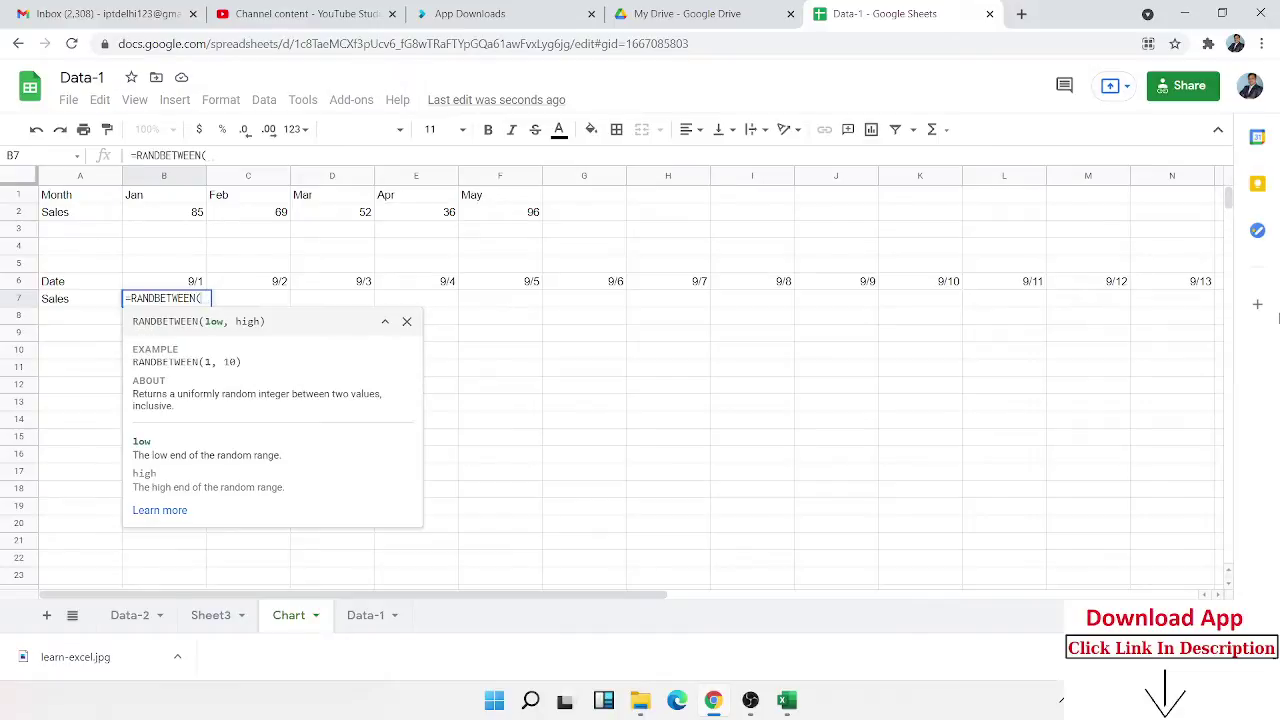
type(",90")
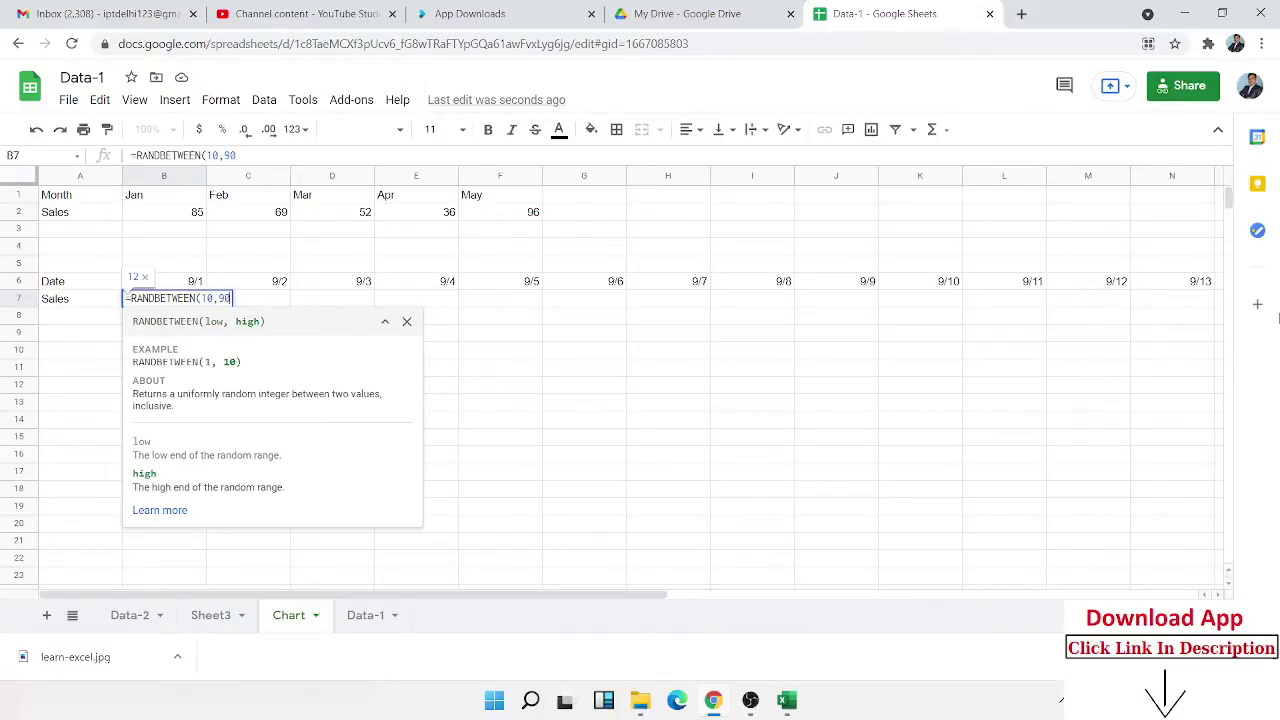
key("Return")
Fill the RANDBETWEEN formula across B7:W7 with Ctrl+R.
key("Up")
key("Up")
key("ctrl+Right")
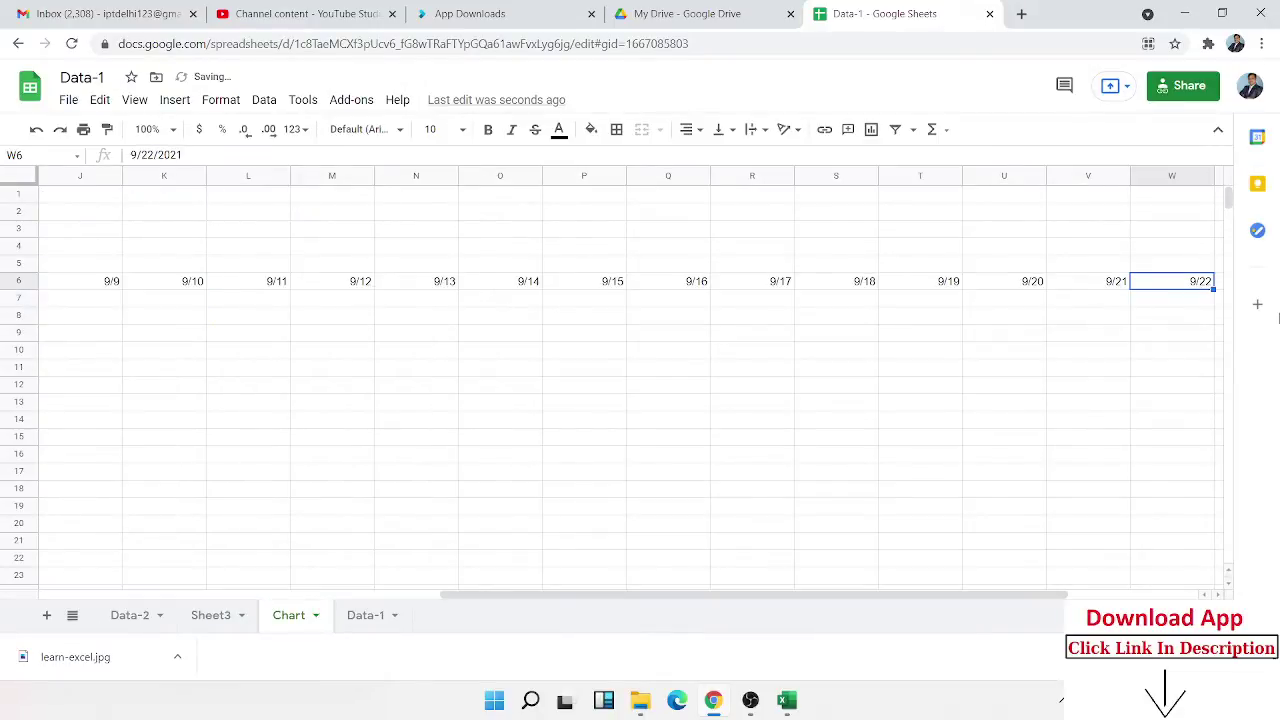
key("Down")
key("ctrl+shift+Left")
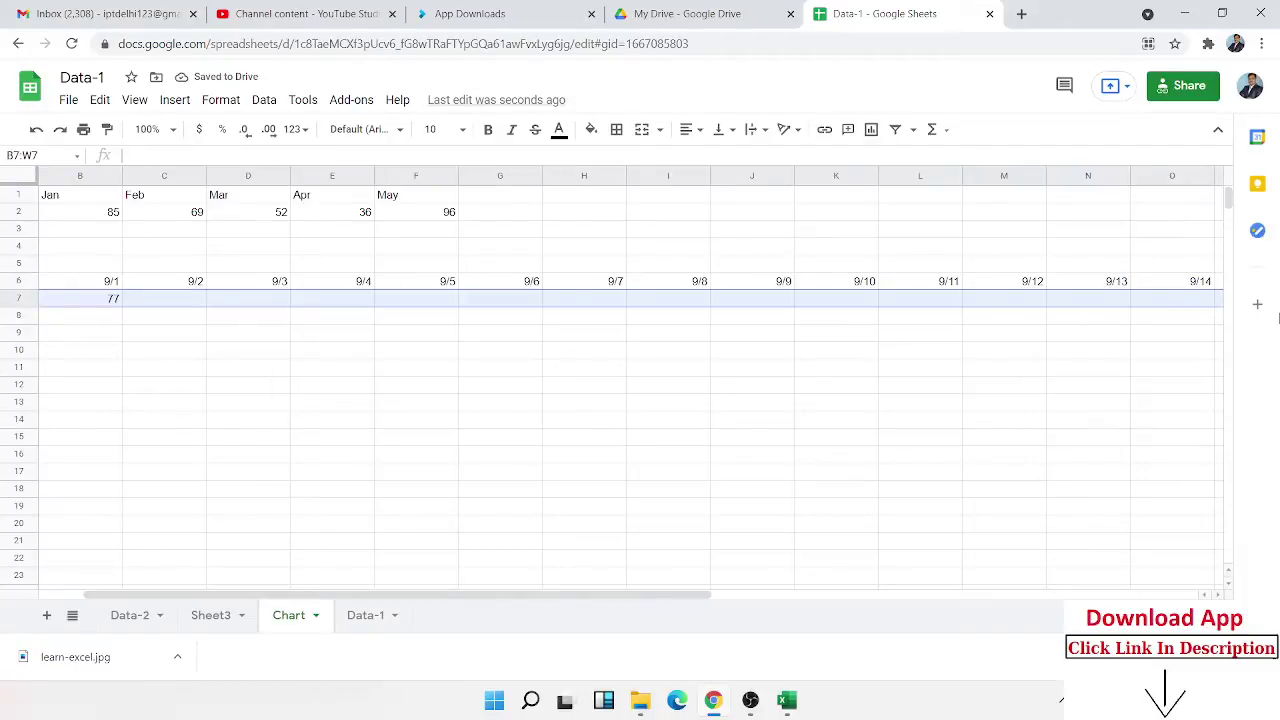
key("ctrl+r")
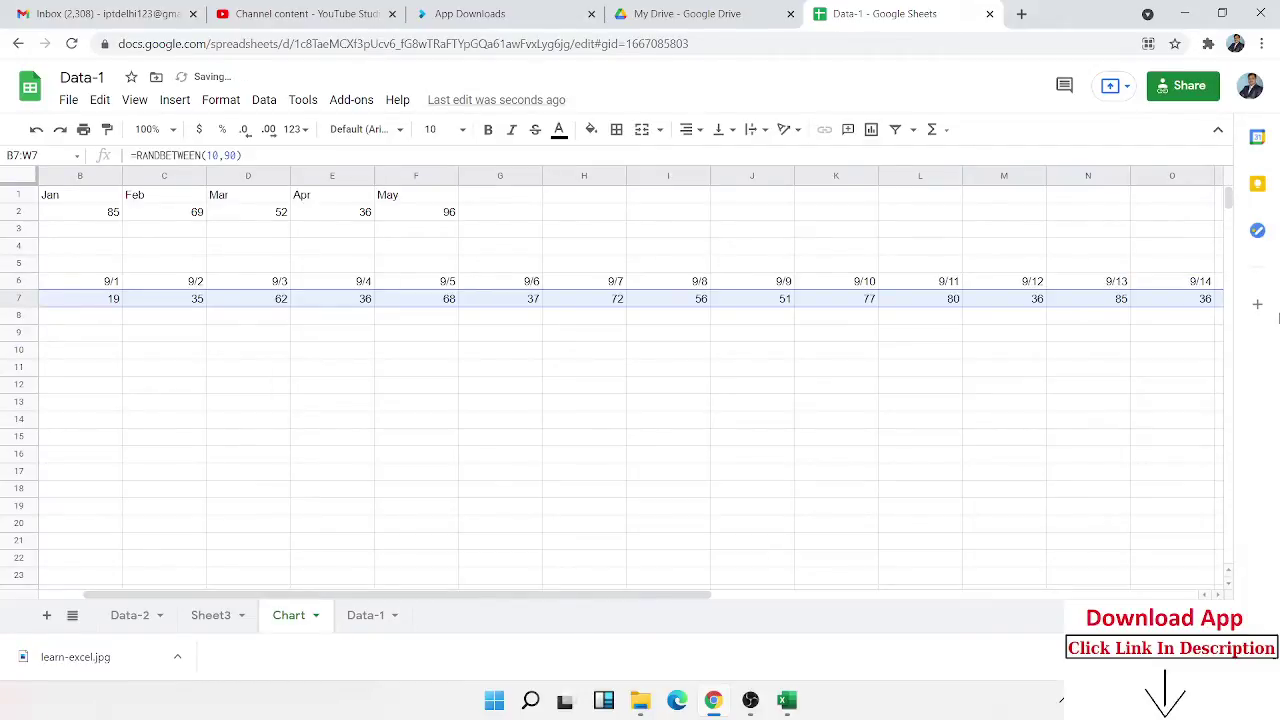
Select the whole Date and Sales table A6:W7.
key("Left")
key("Up")
key("ctrl+shift+Right")
key("shift+Down")
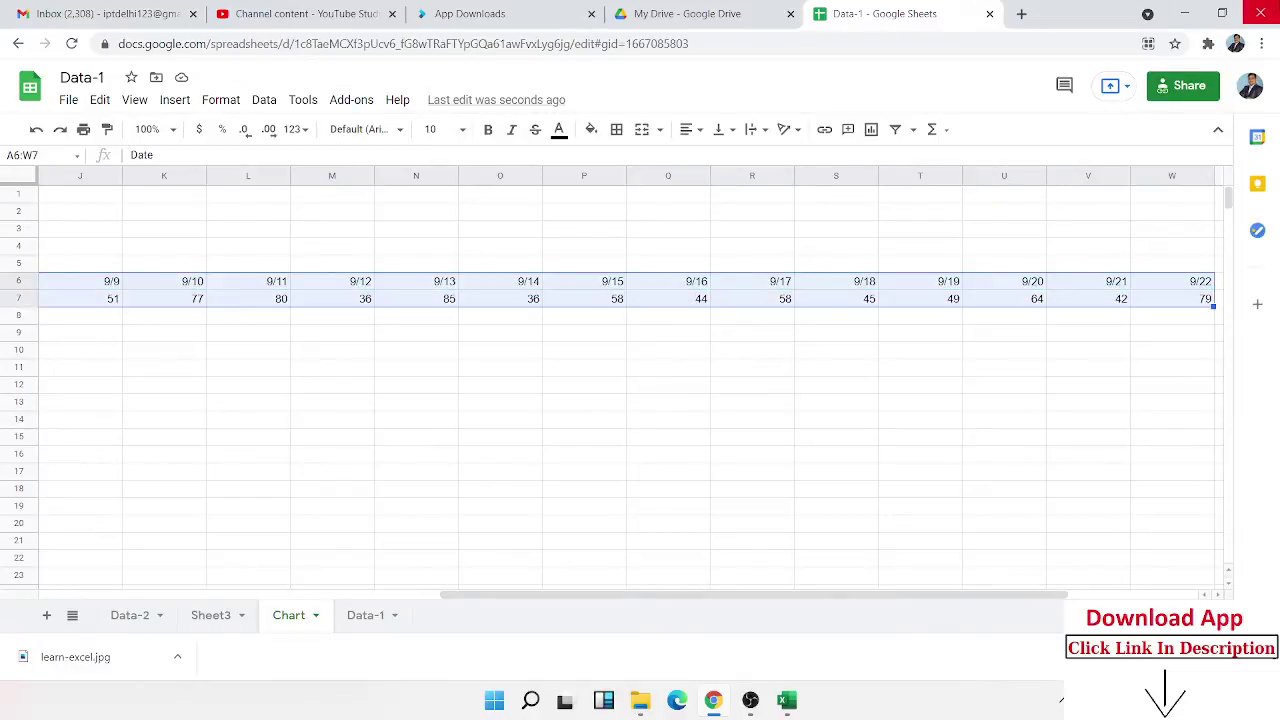
Insert a chart from the A6:W7 table and move it below the data rows.
left_click(175, 100)
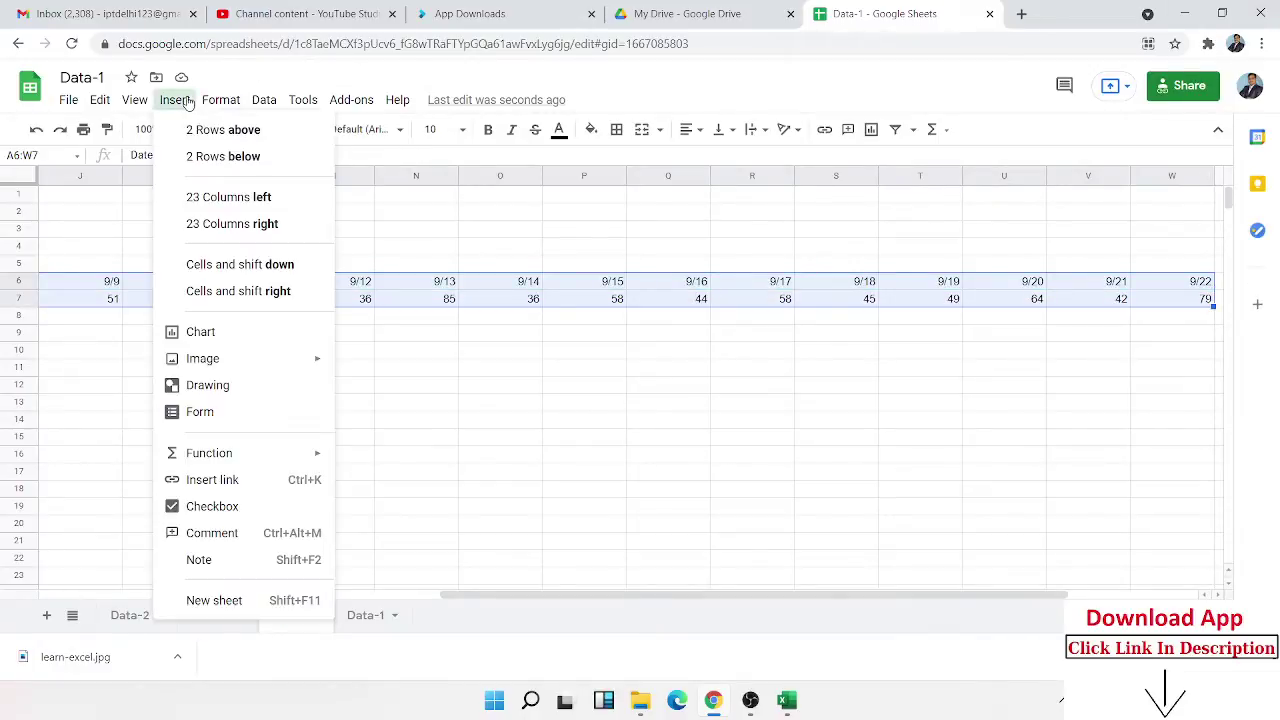
left_click(246, 331)
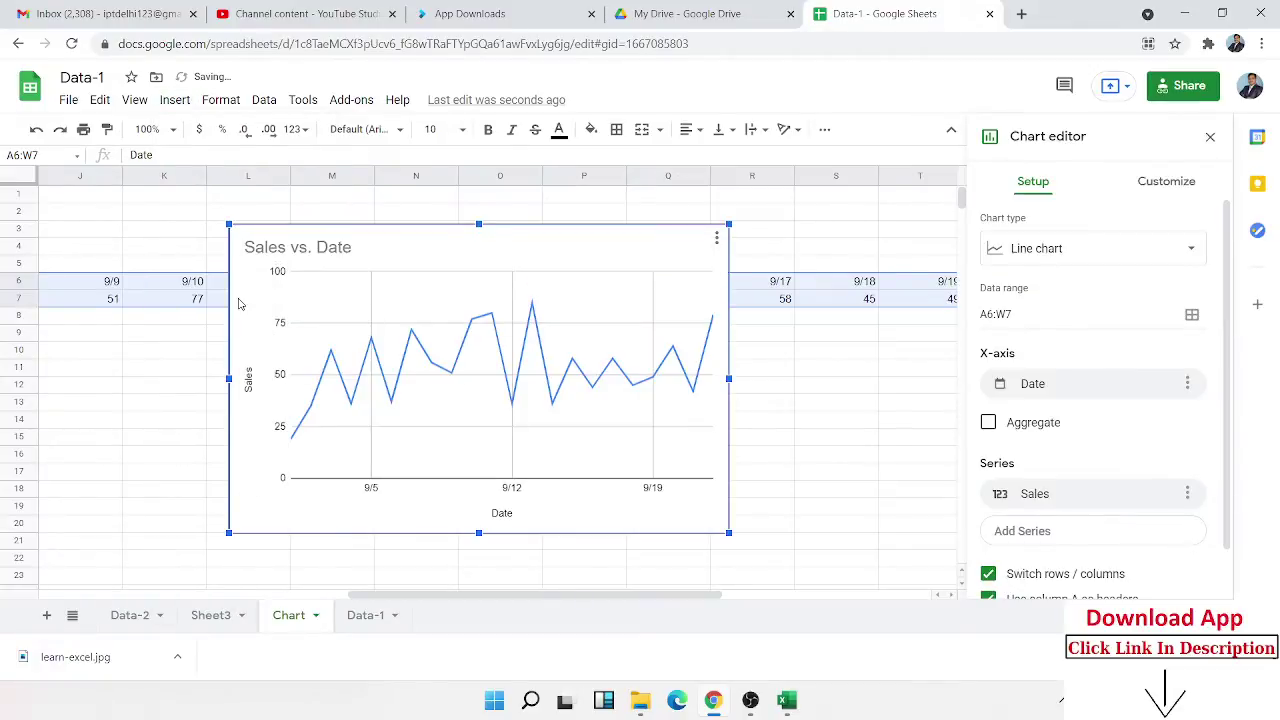
left_click_drag(240, 240, 89, 339)
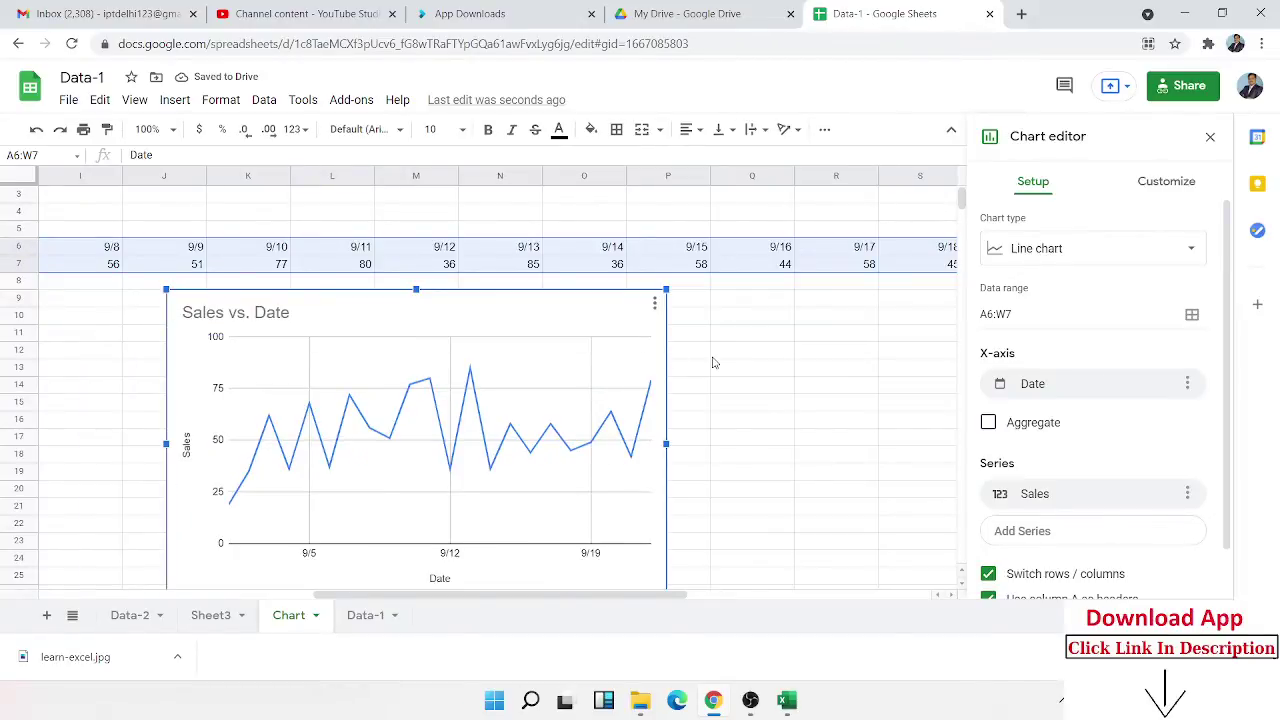
Browse the chart type list and preview the chart as a combo chart.
left_click(1074, 259)
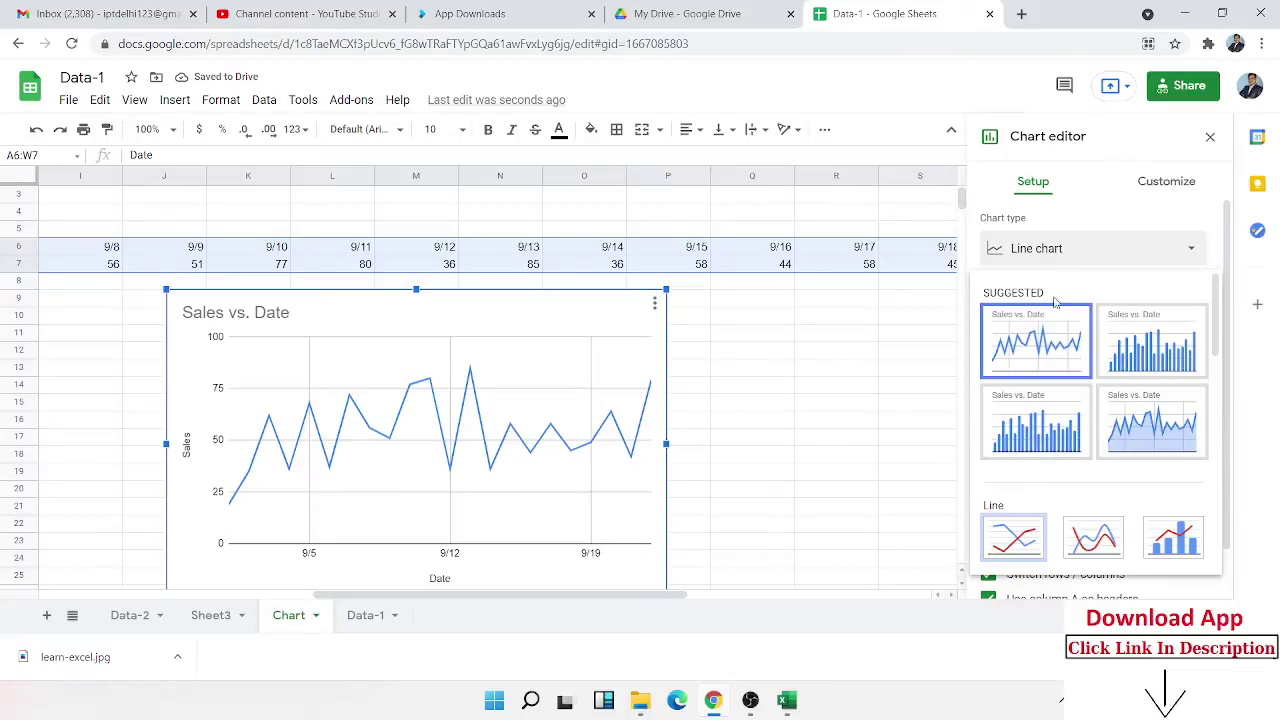
left_click(1016, 252)
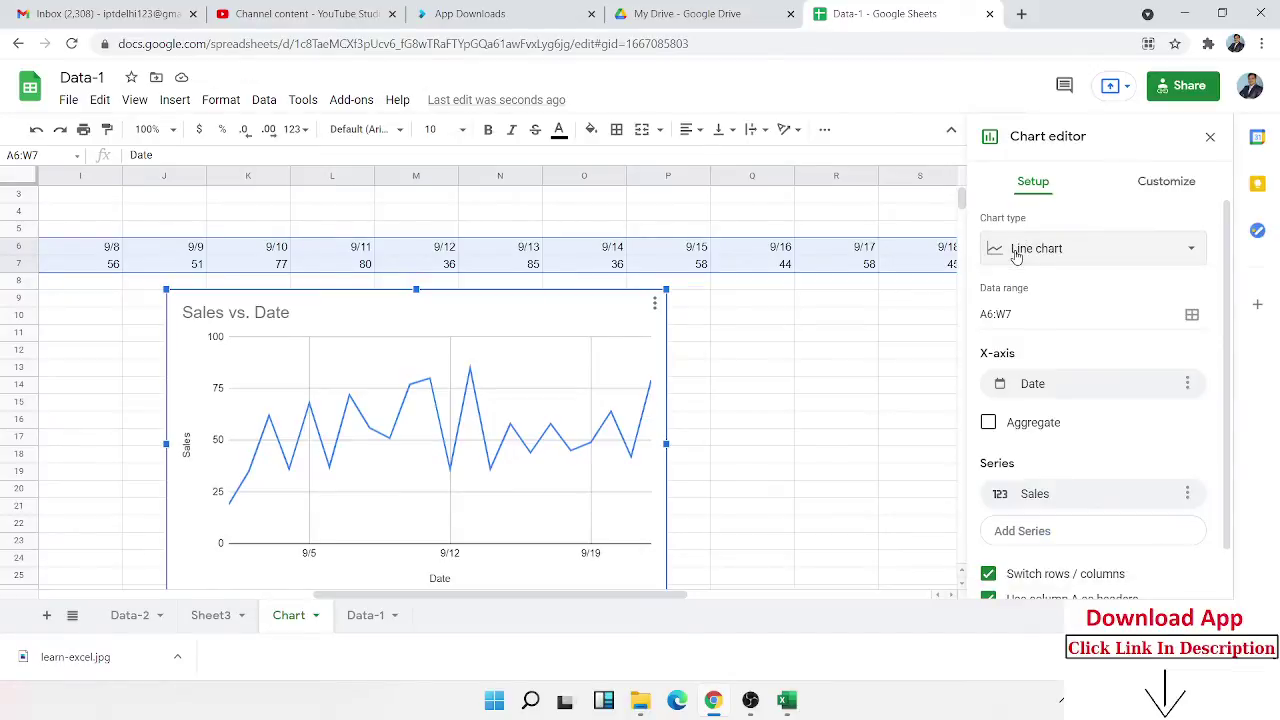
left_click(1016, 256)
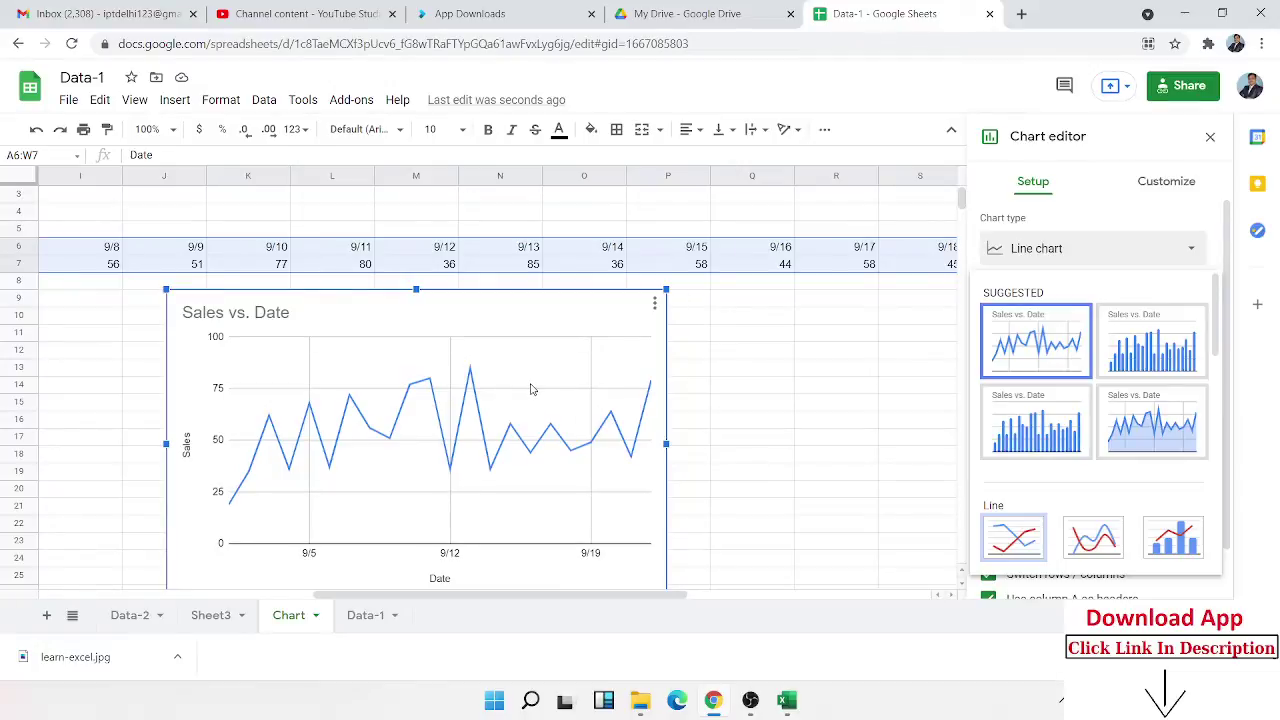
left_click(1033, 344)
left_click(1016, 262)
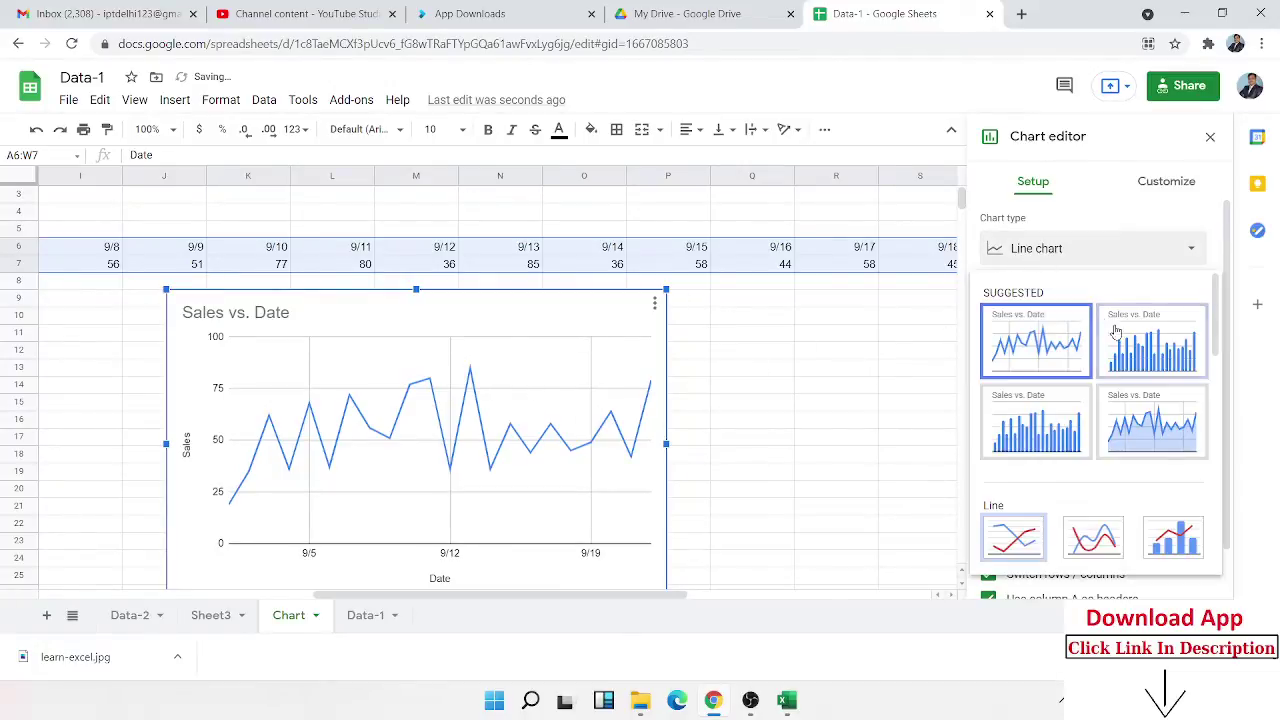
left_click(1127, 343)
Preview column and area chart versions, then switch back to a line chart.
left_click(1065, 260)
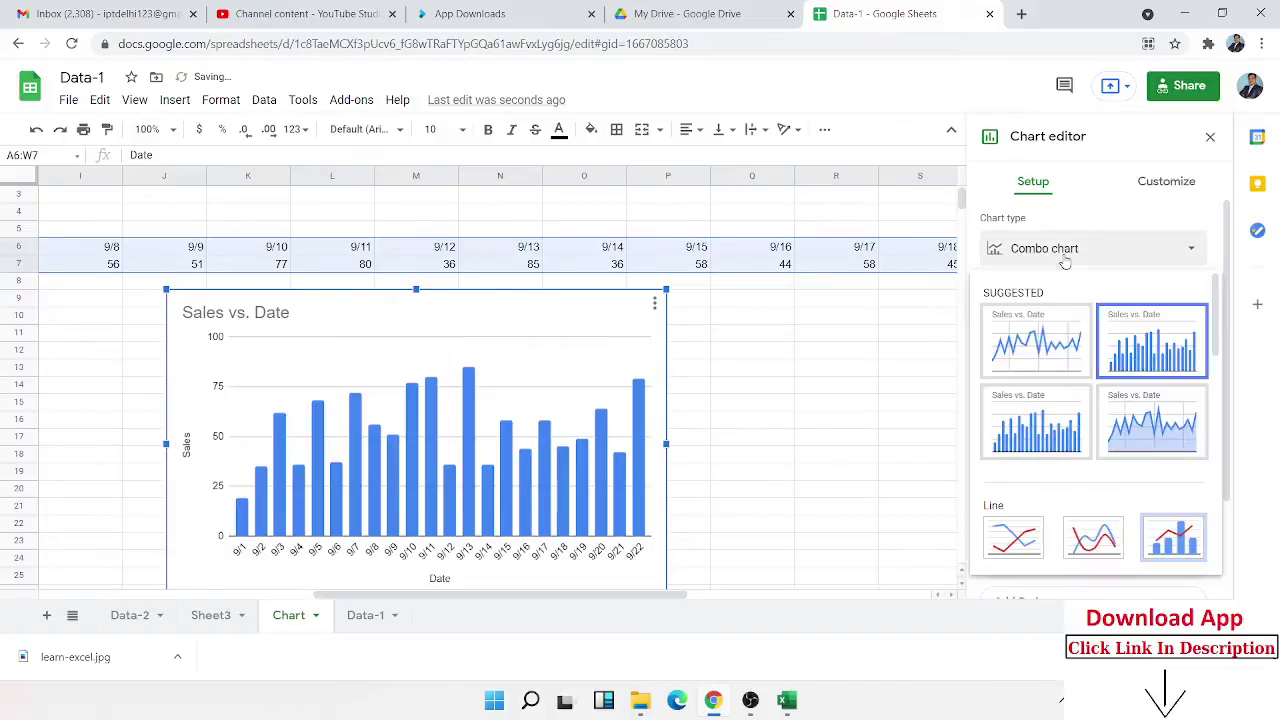
left_click(1010, 430)
left_click(1057, 252)
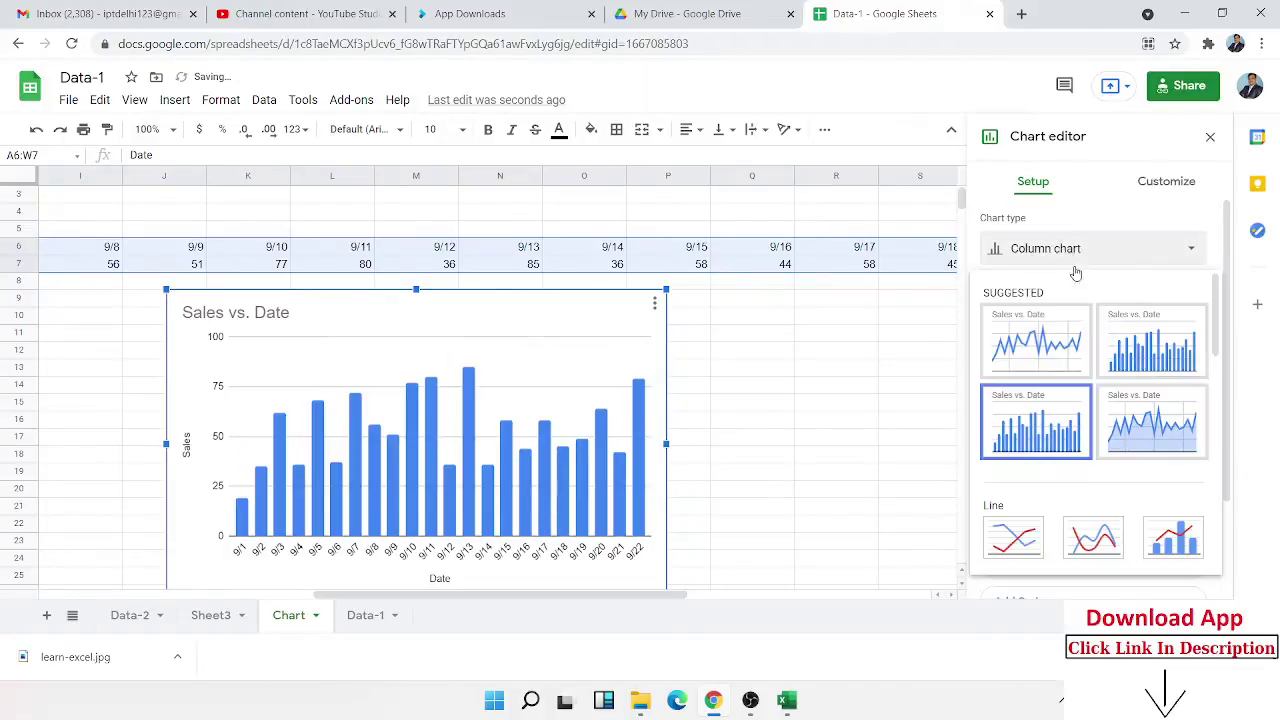
left_click(1152, 424)
left_click(1071, 260)
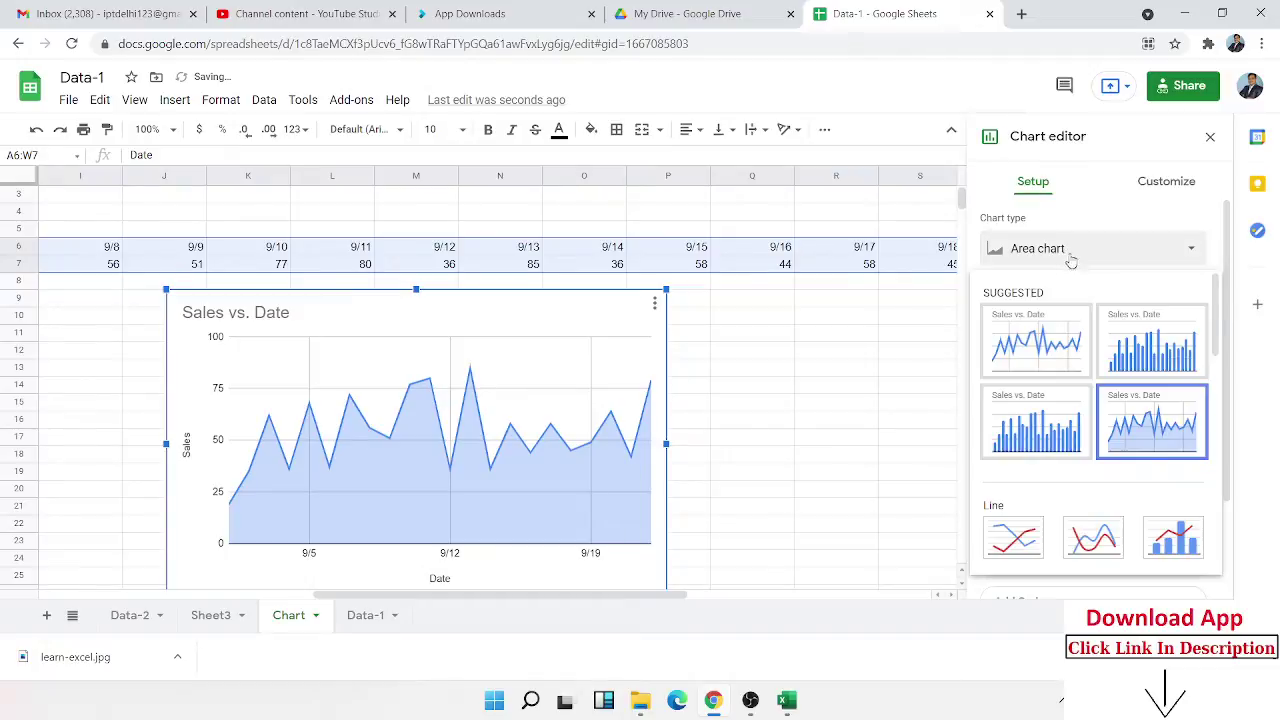
left_click(1035, 325)
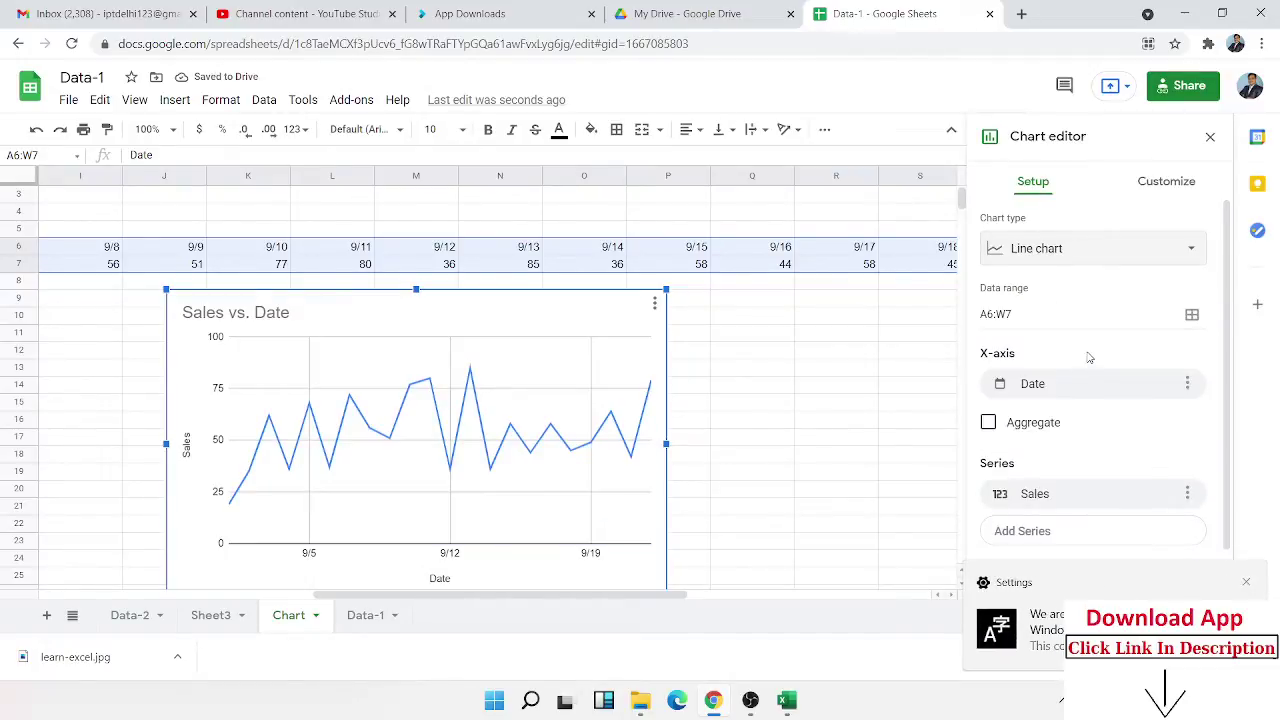
scroll(1087, 365, "down", 1)
scroll(1087, 370, "up", 1)
Under Customize > Chart style, turn on Smooth for the Sales line.
left_click(1160, 190)
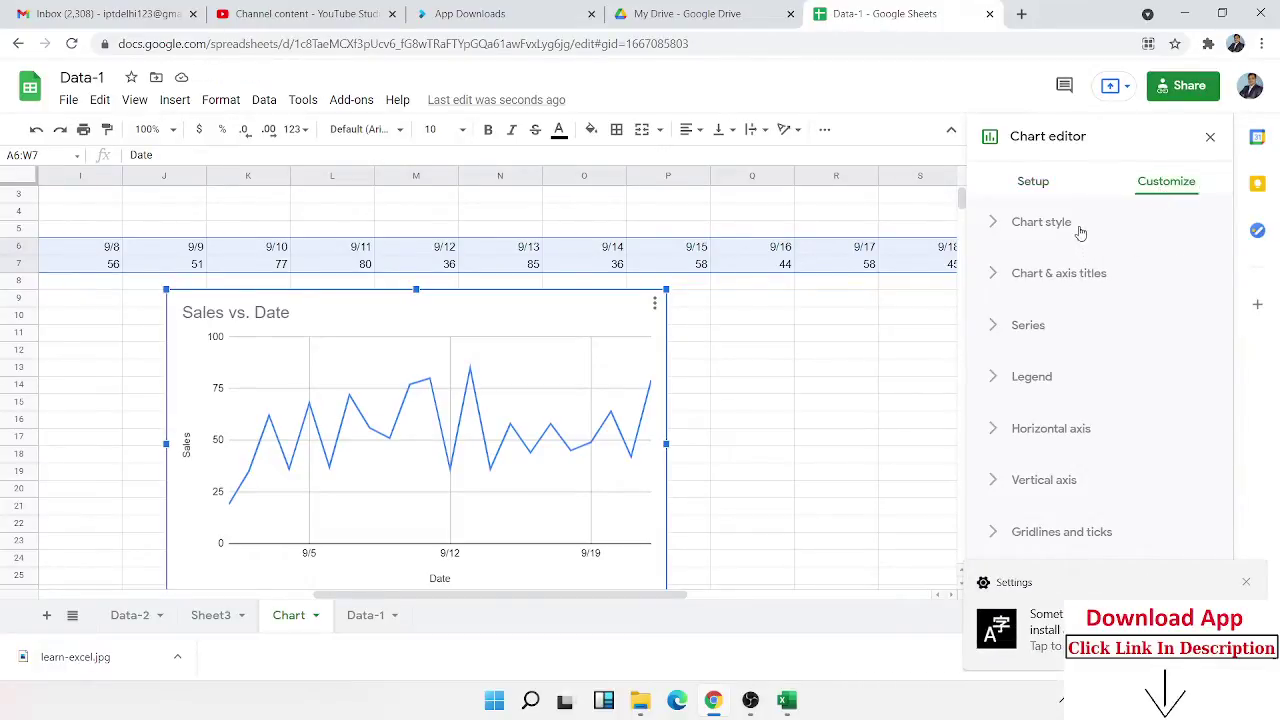
left_click(1077, 226)
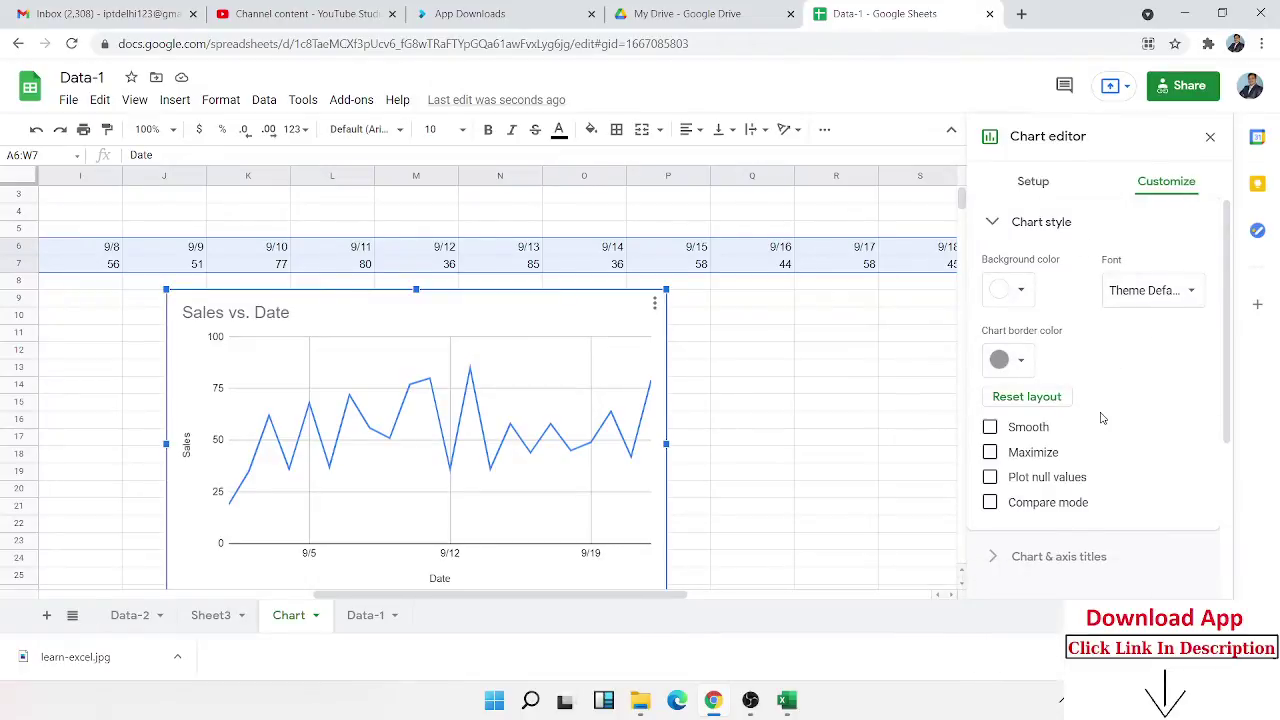
scroll(1100, 420, "down", 1)
left_click(1025, 350)
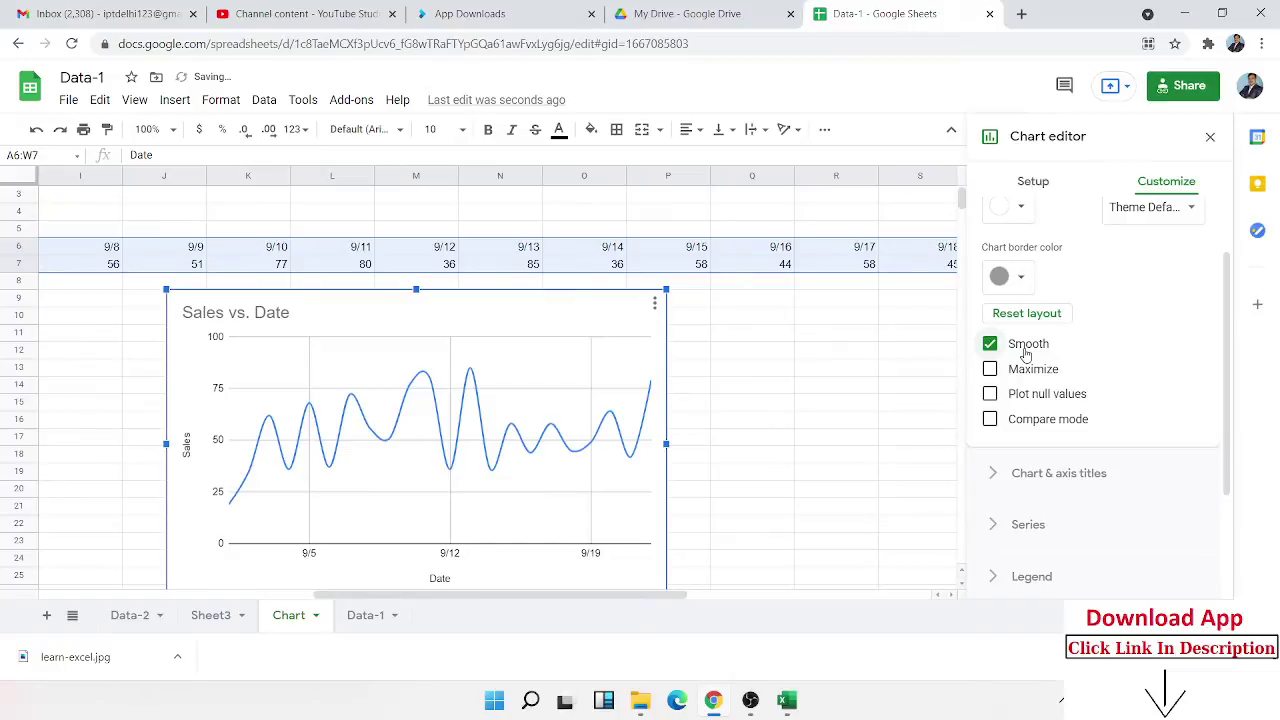
left_click(1025, 350)
left_click(1025, 350)
left_click(1025, 350)
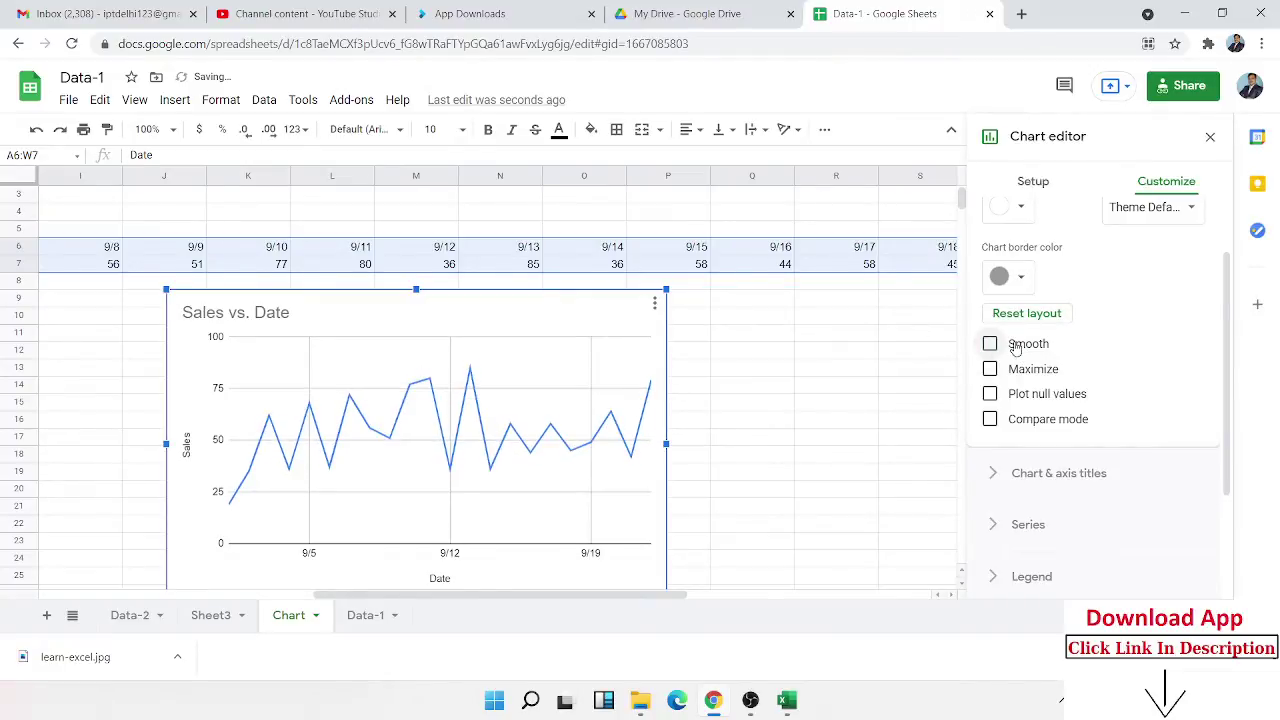
left_click(1015, 346)
Try Maximize, Plot null values and Compare mode, leaving all three switched off.
left_click(1022, 370)
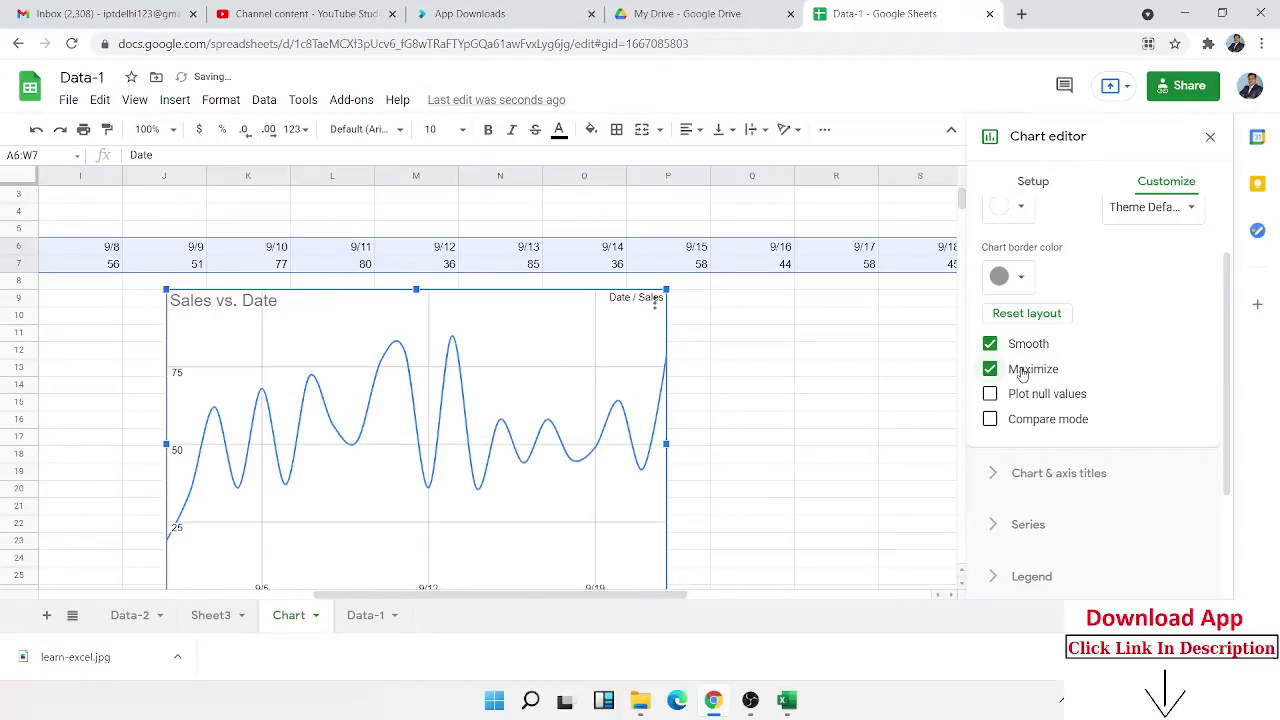
left_click(1022, 370)
left_click(1022, 370)
left_click(1022, 370)
left_click(1022, 370)
left_click(1022, 370)
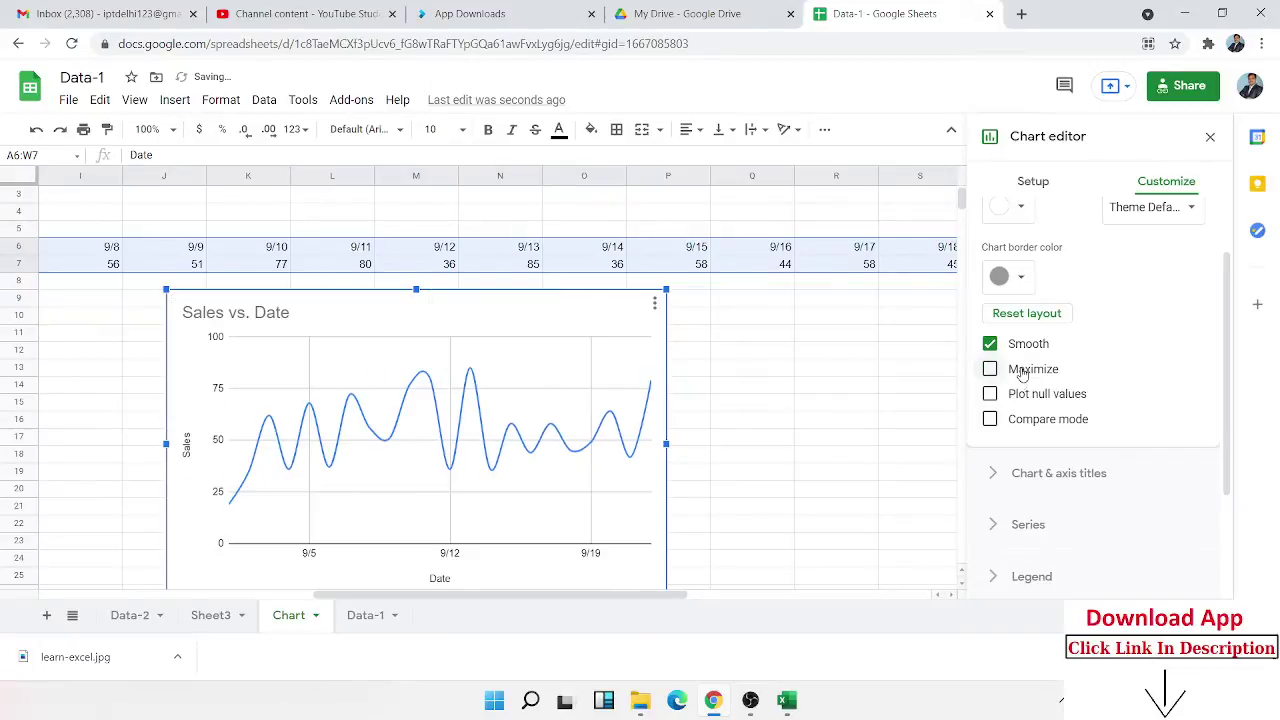
left_click(1020, 403)
left_click(1020, 403)
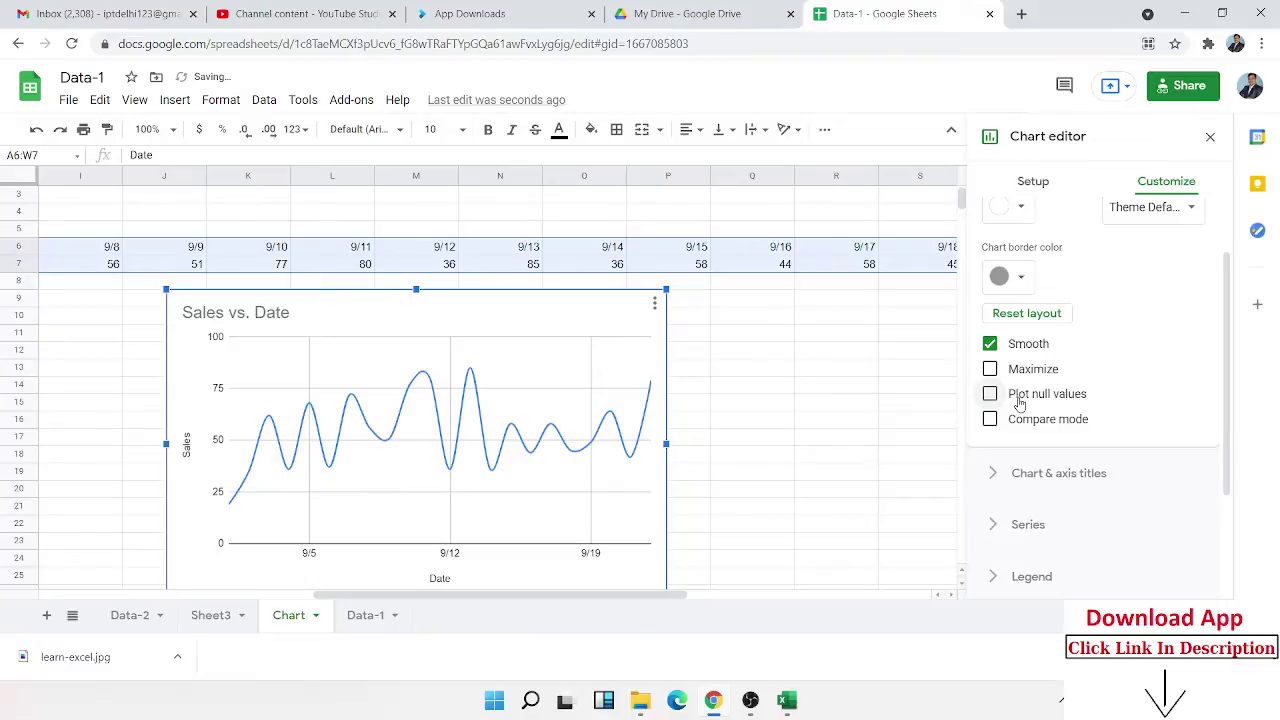
left_click(1020, 403)
left_click(1020, 403)
left_click(1025, 432)
left_click(1025, 430)
Expand the Chart & axis titles section.
scroll(1038, 332, "down", 1)
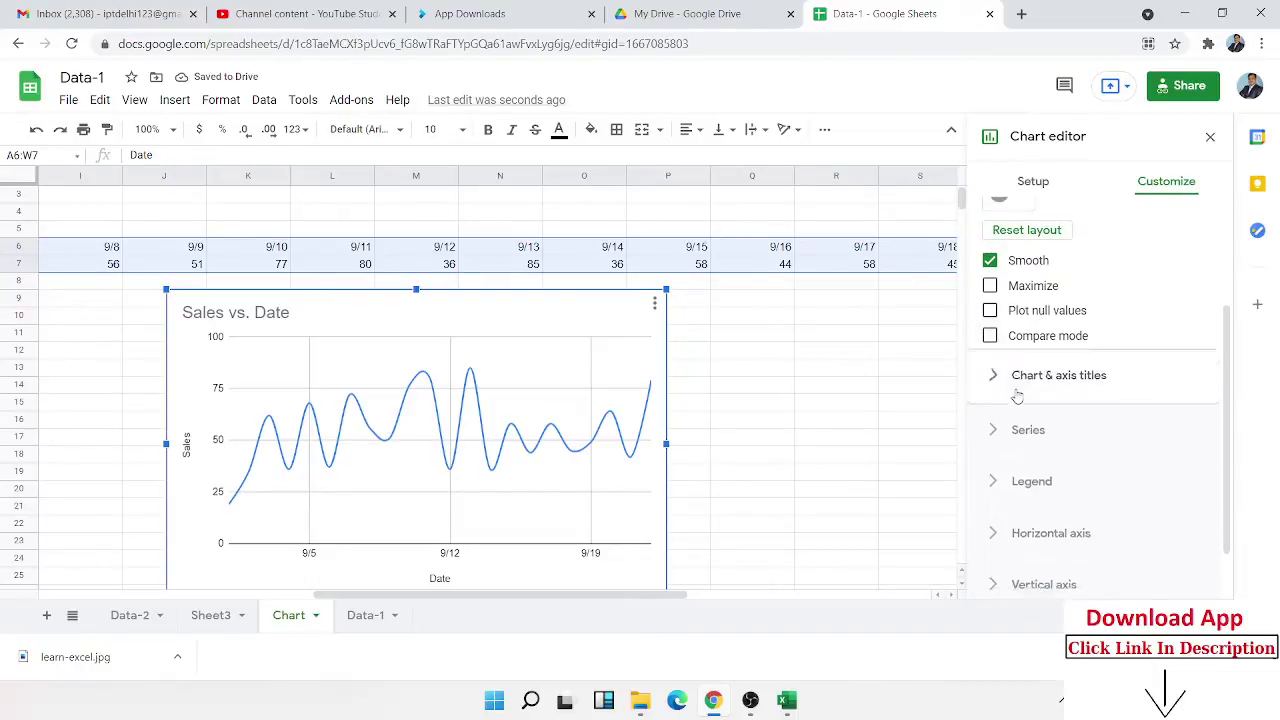
left_click(1017, 394)
scroll(1038, 250, "up", 1)
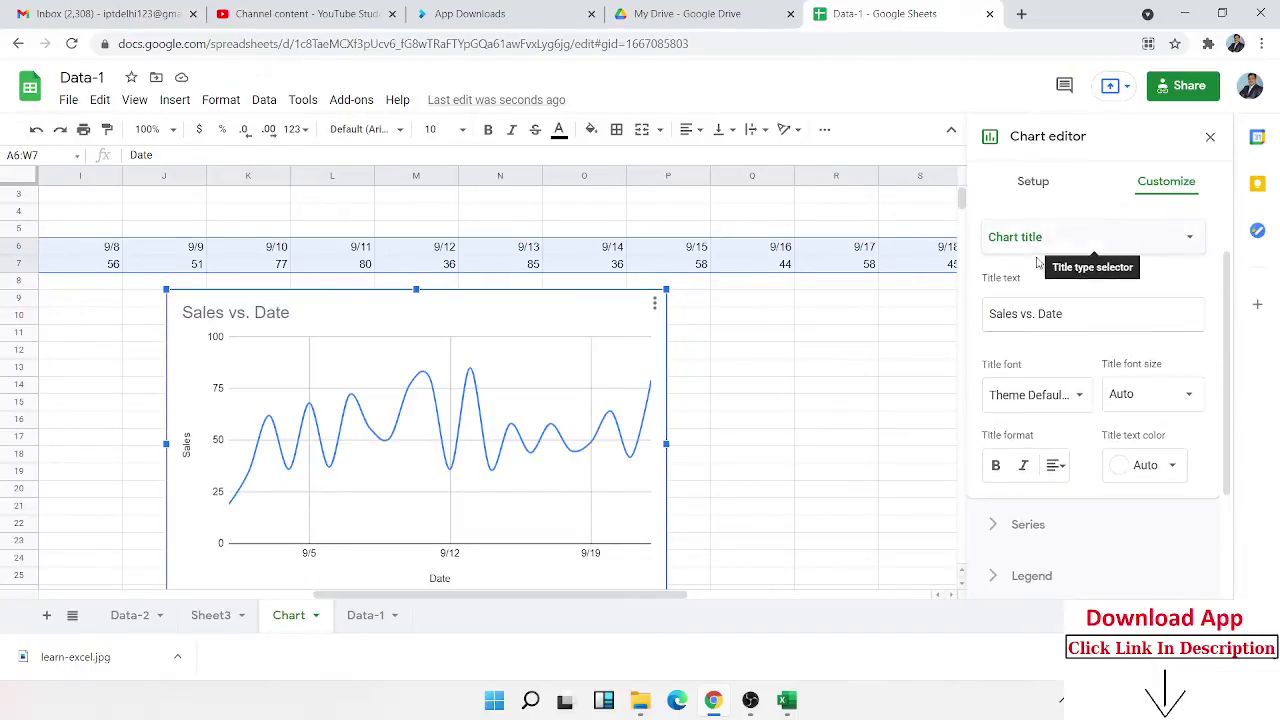
scroll(1040, 318, "down", 2)
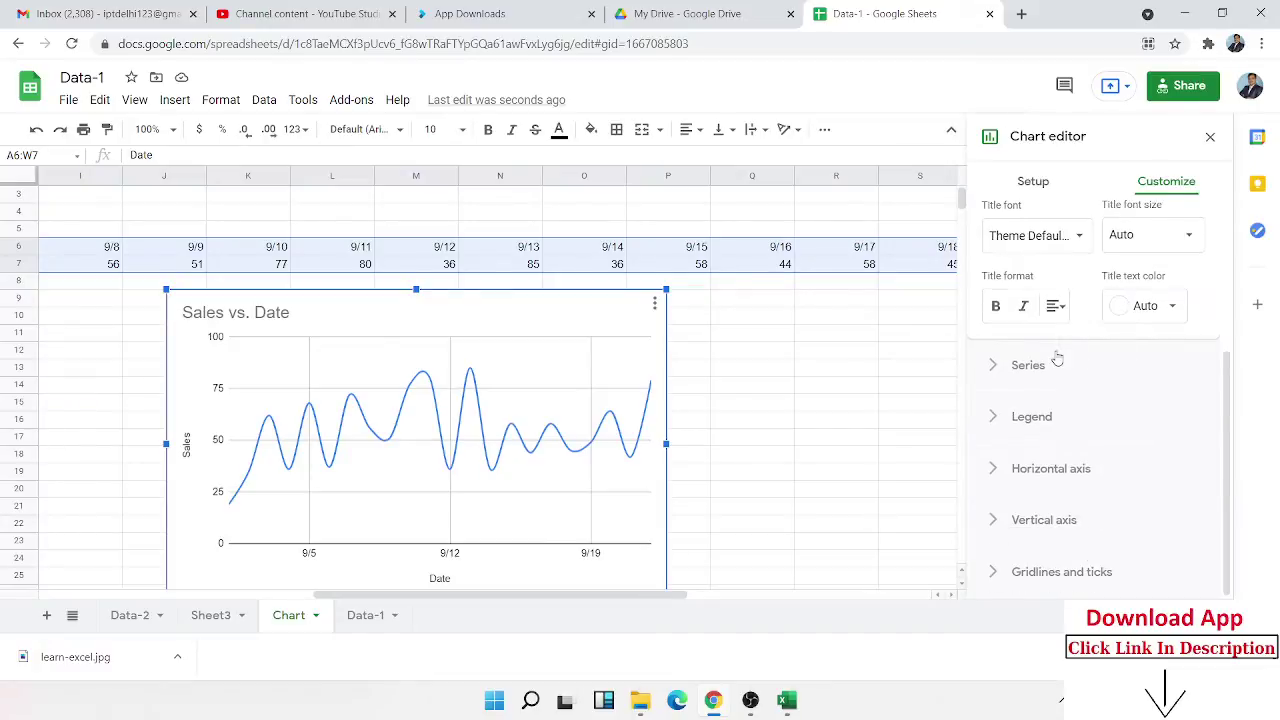
In the Series section, set the Sales line colour to red.
left_click(1054, 376)
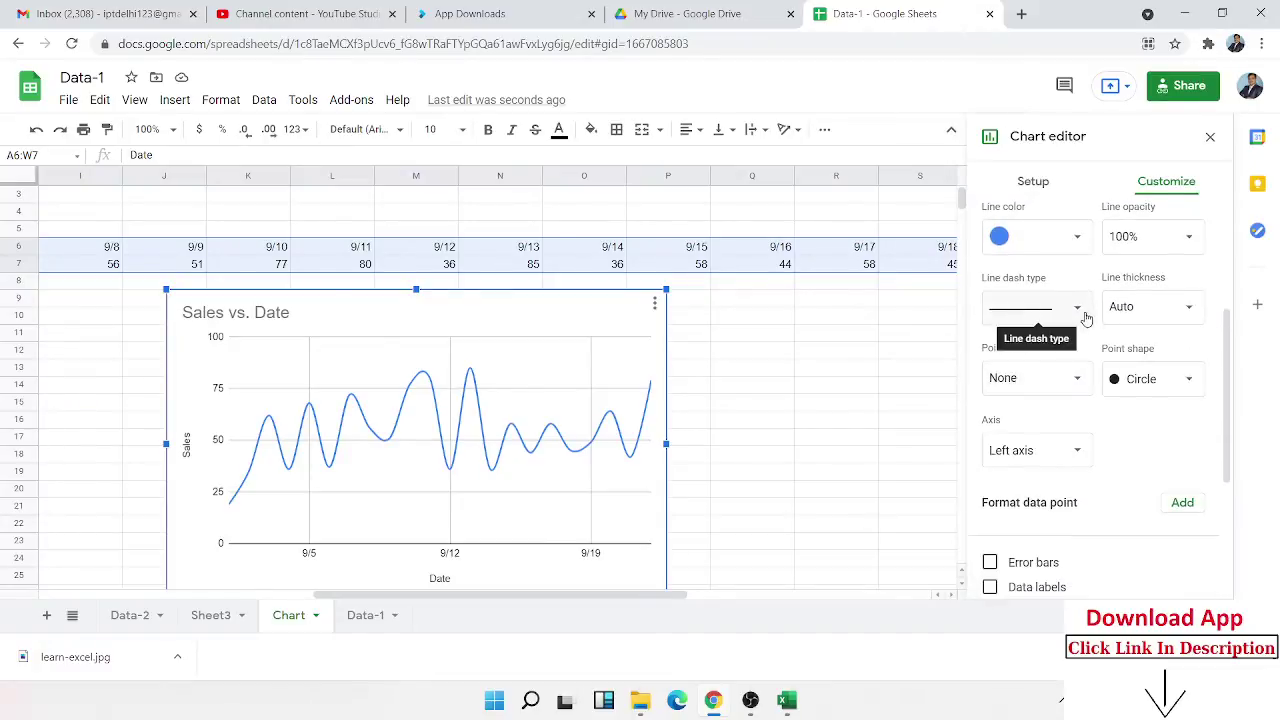
scroll(1068, 315, "up", 1)
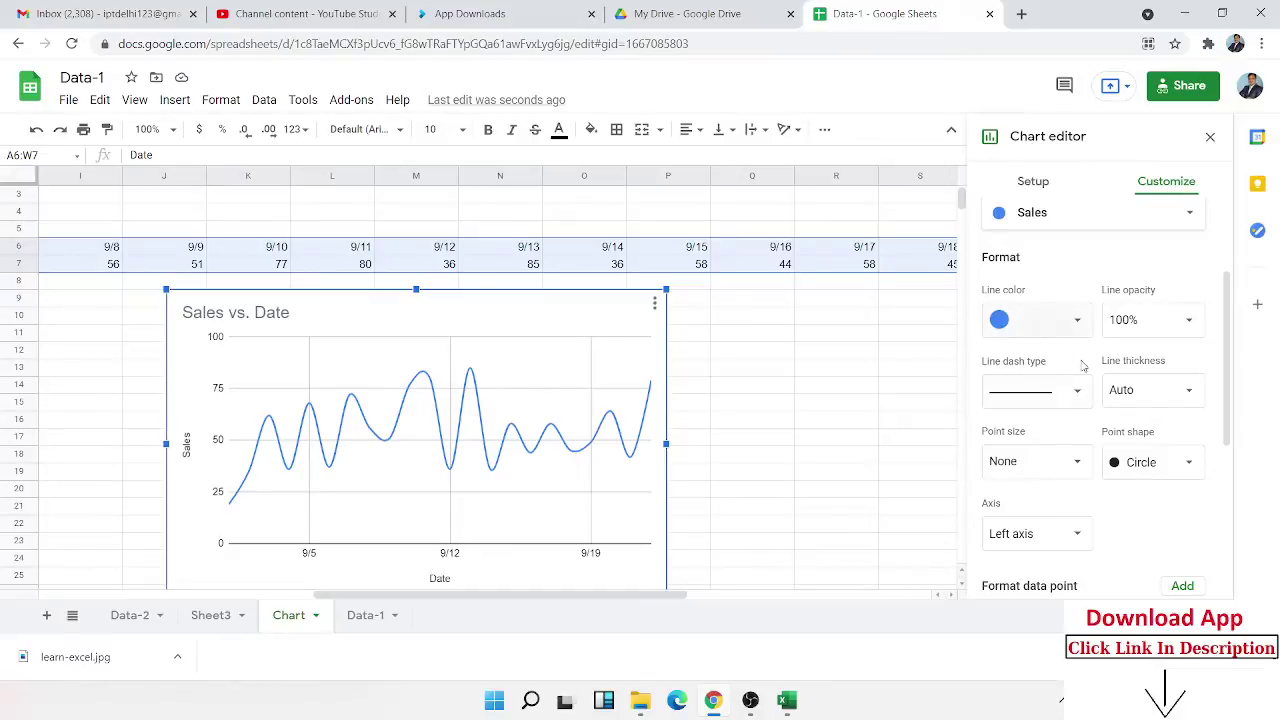
left_click(1077, 322)
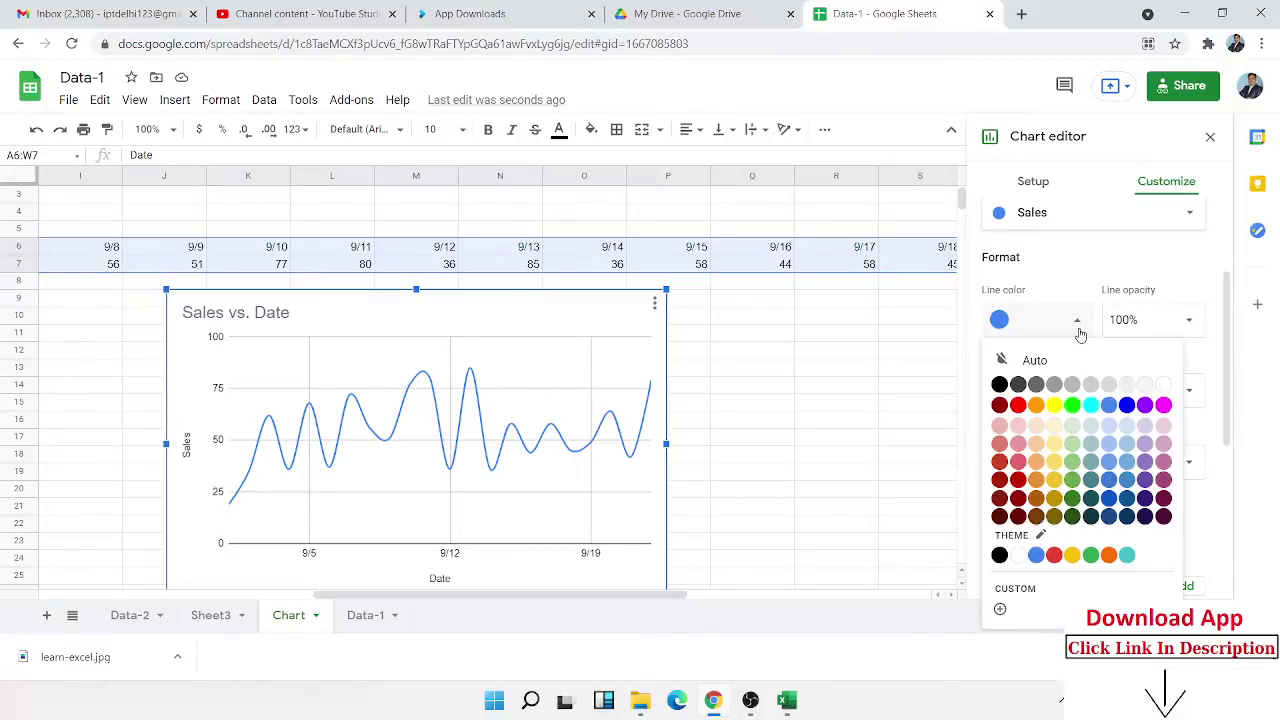
left_click(1018, 404)
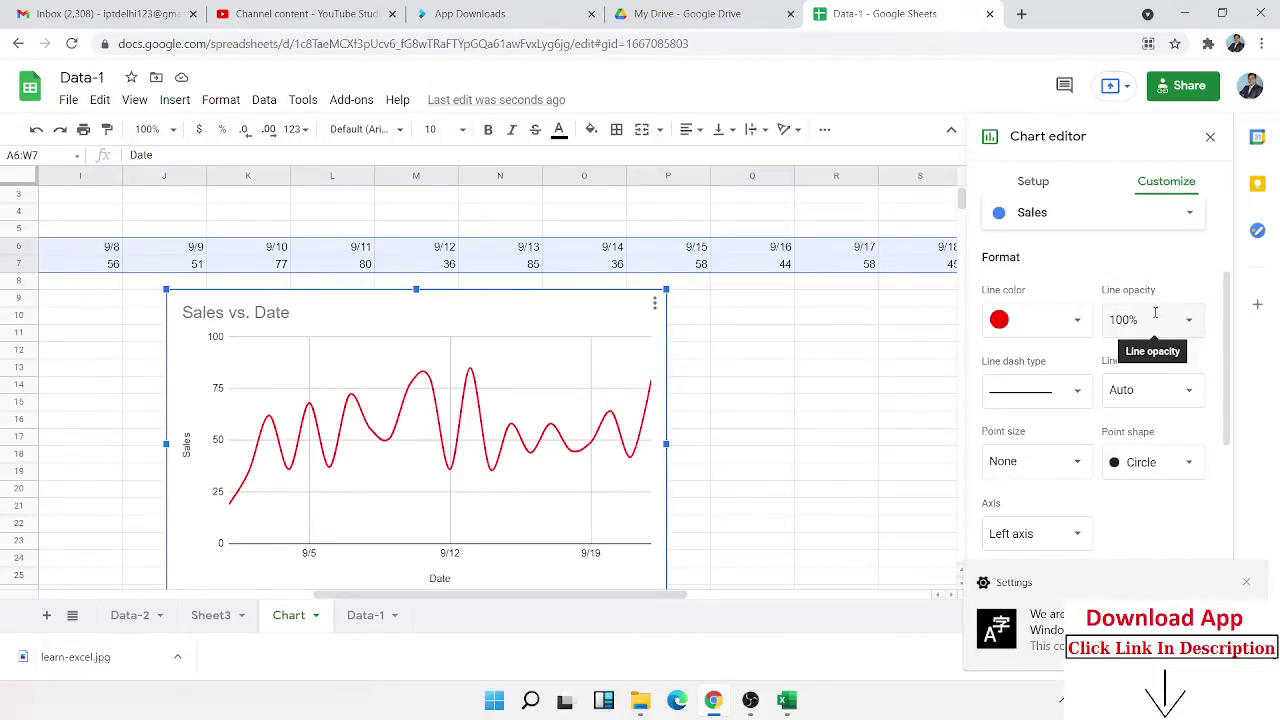
left_click(1246, 583)
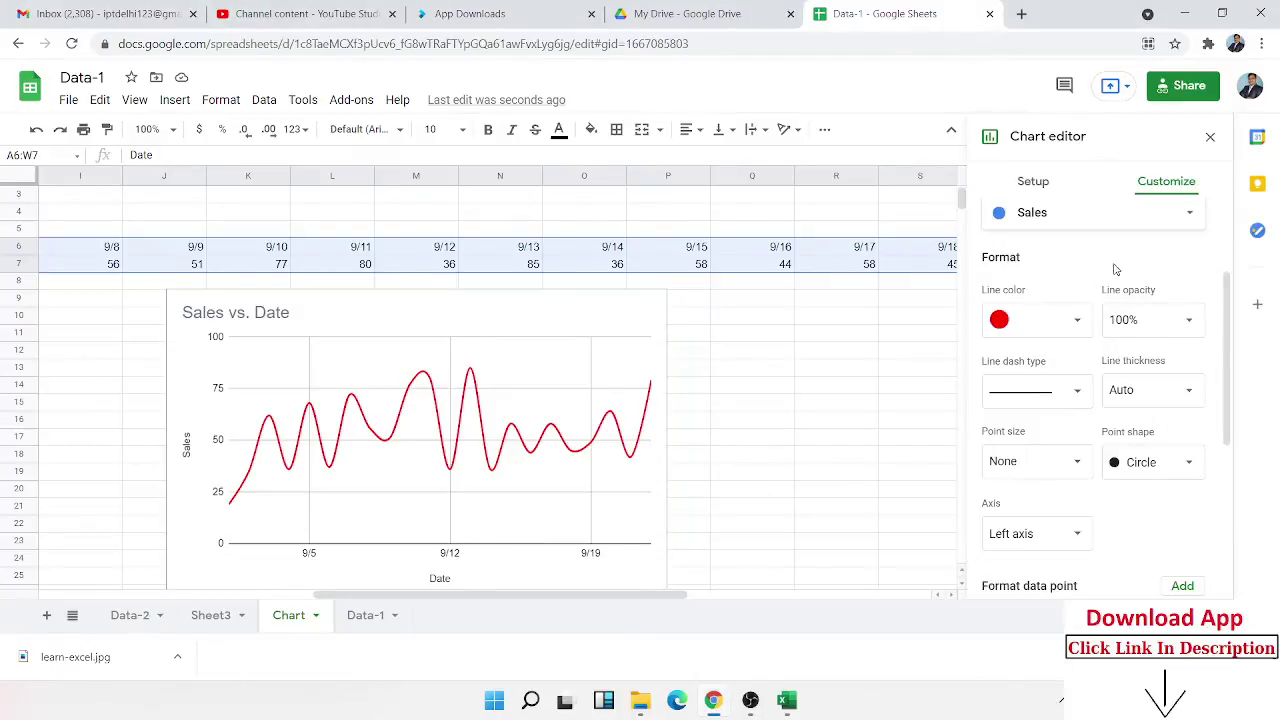
Try dotted, dashed and dash-dot line styles, then keep the Sales line solid.
left_click(1078, 392)
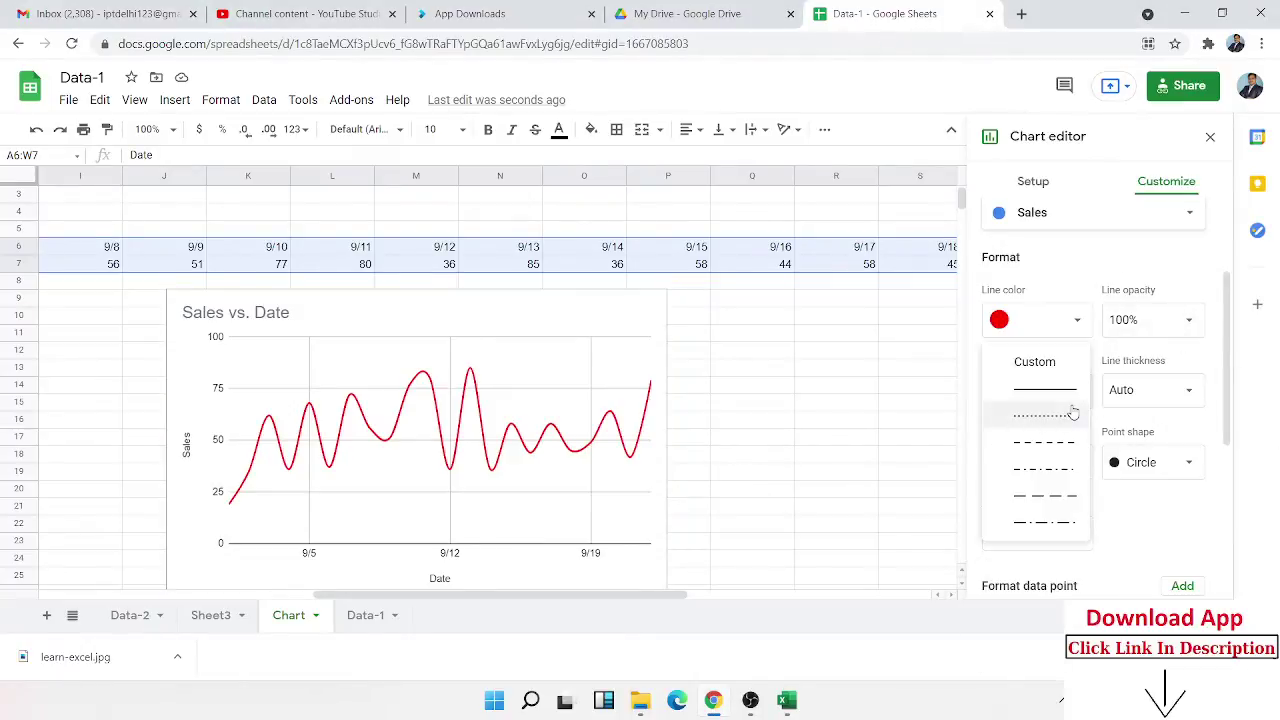
left_click(1057, 420)
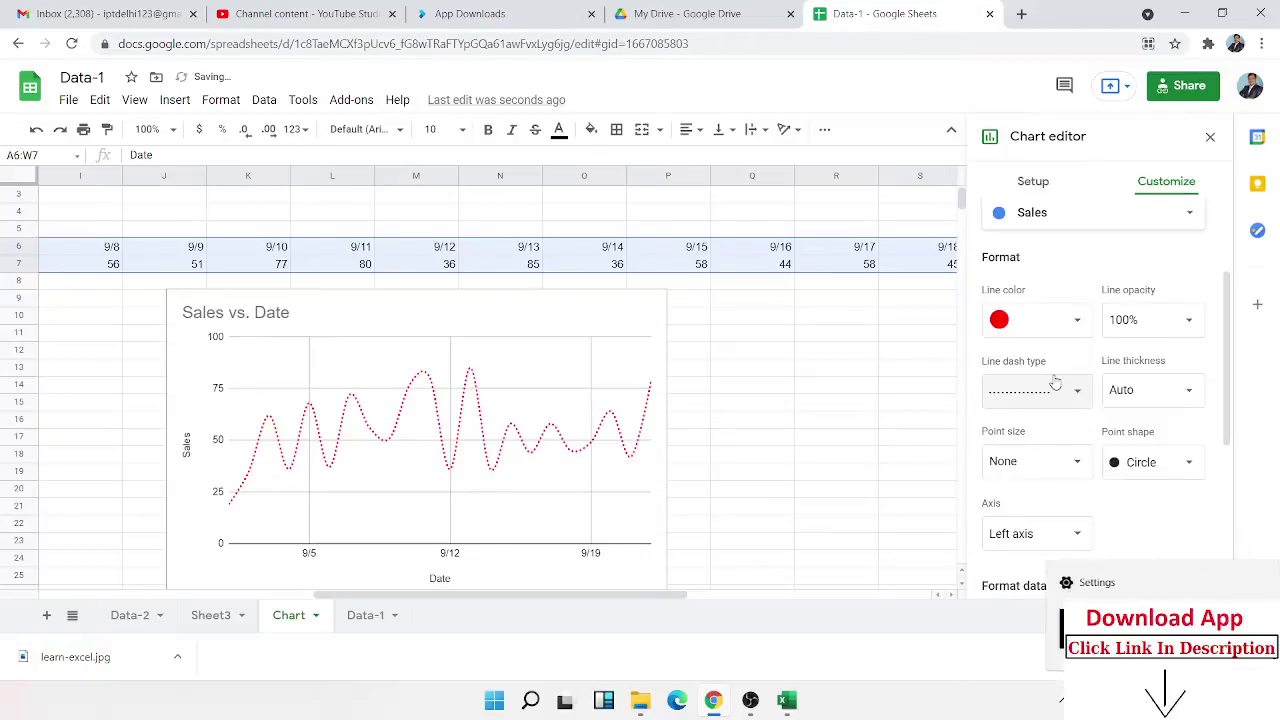
left_click(1052, 390)
left_click(1042, 424)
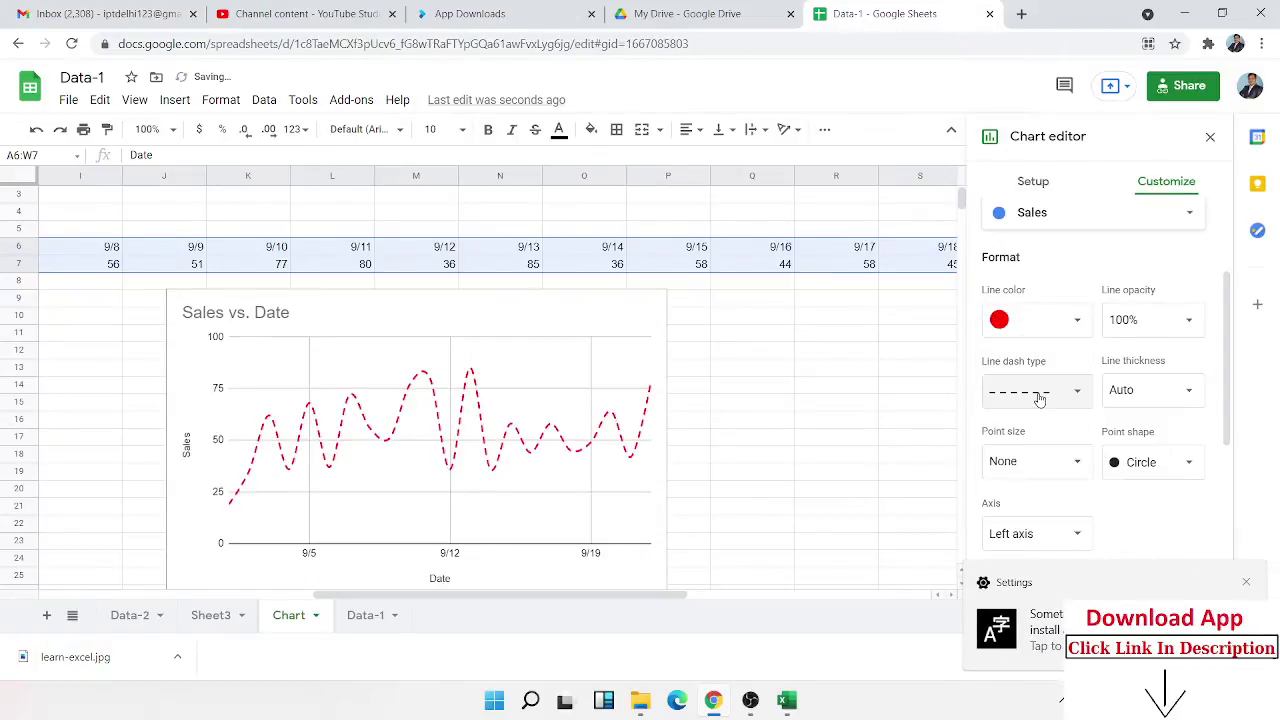
left_click(1042, 395)
left_click(1050, 470)
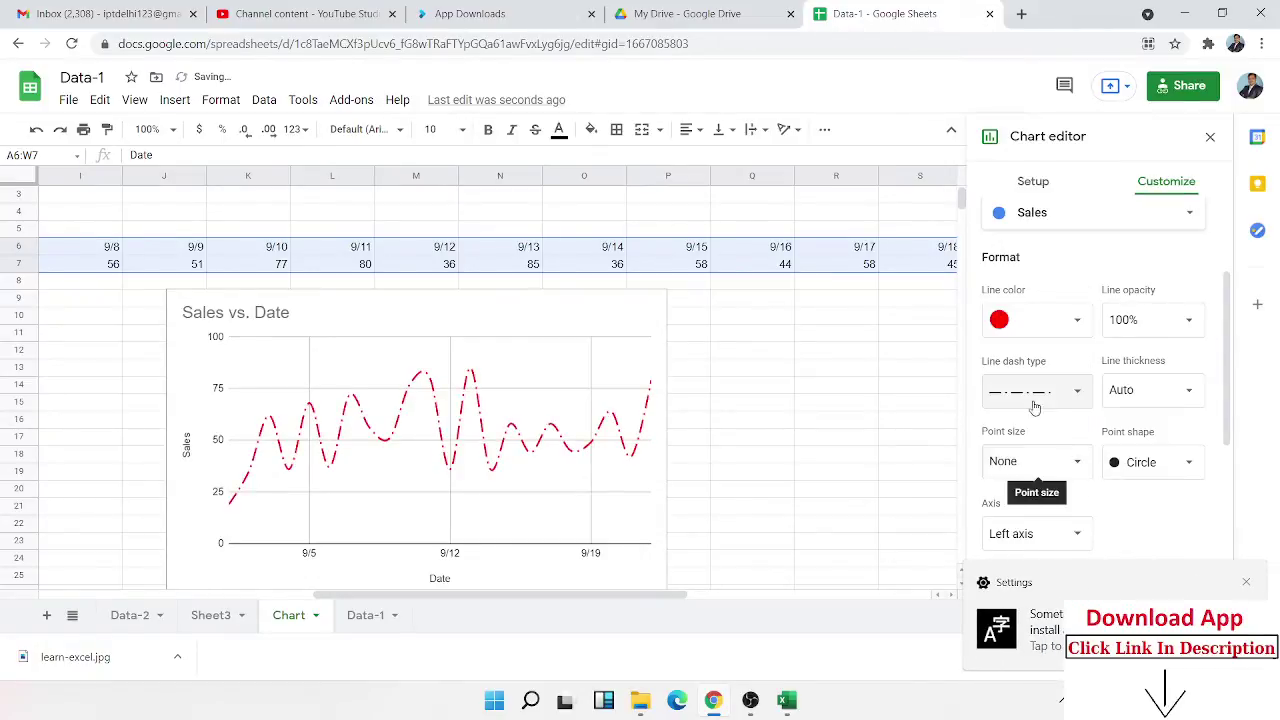
left_click(1033, 392)
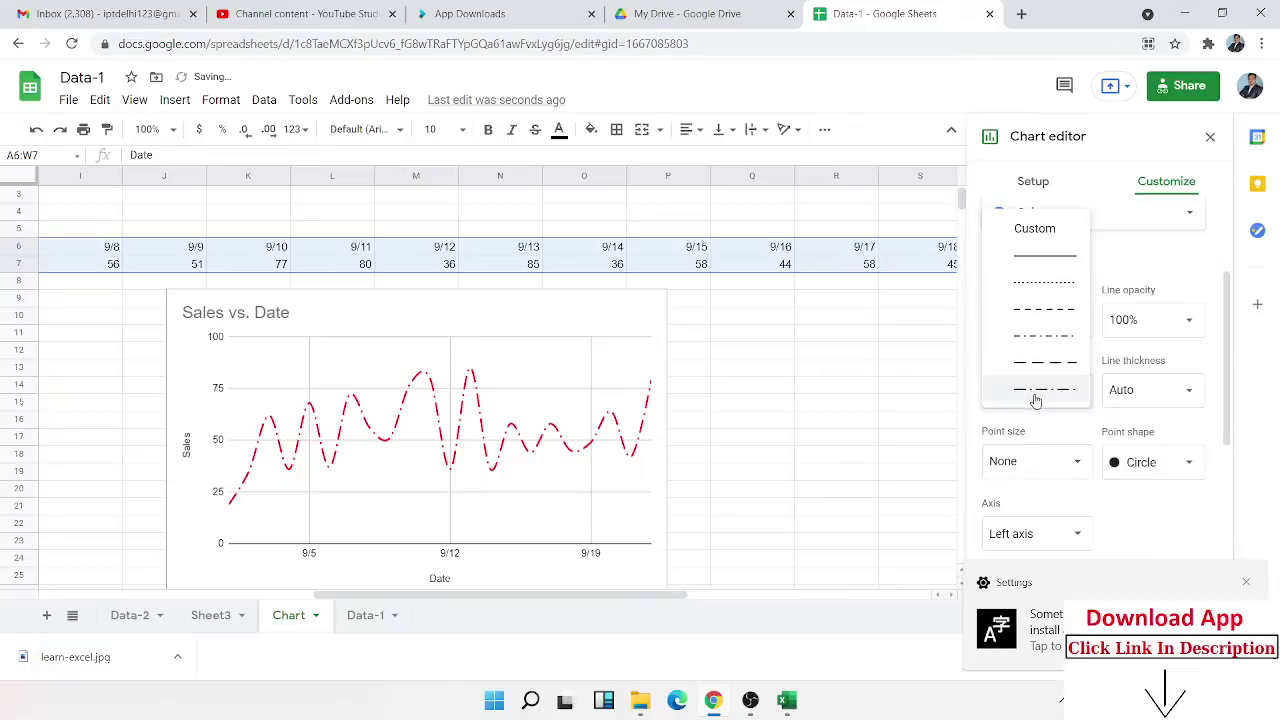
left_click(1031, 260)
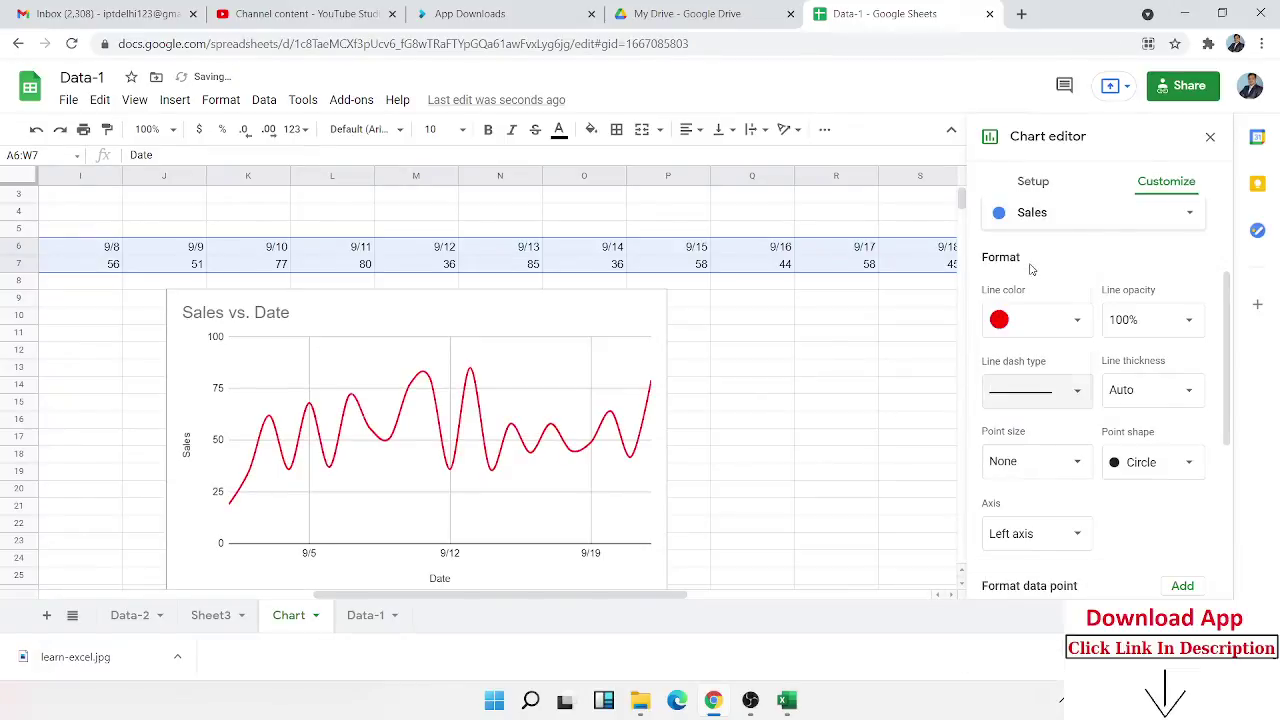
Try 1px and 2px line thickness, then make the Sales line 8px thick.
left_click(1139, 390)
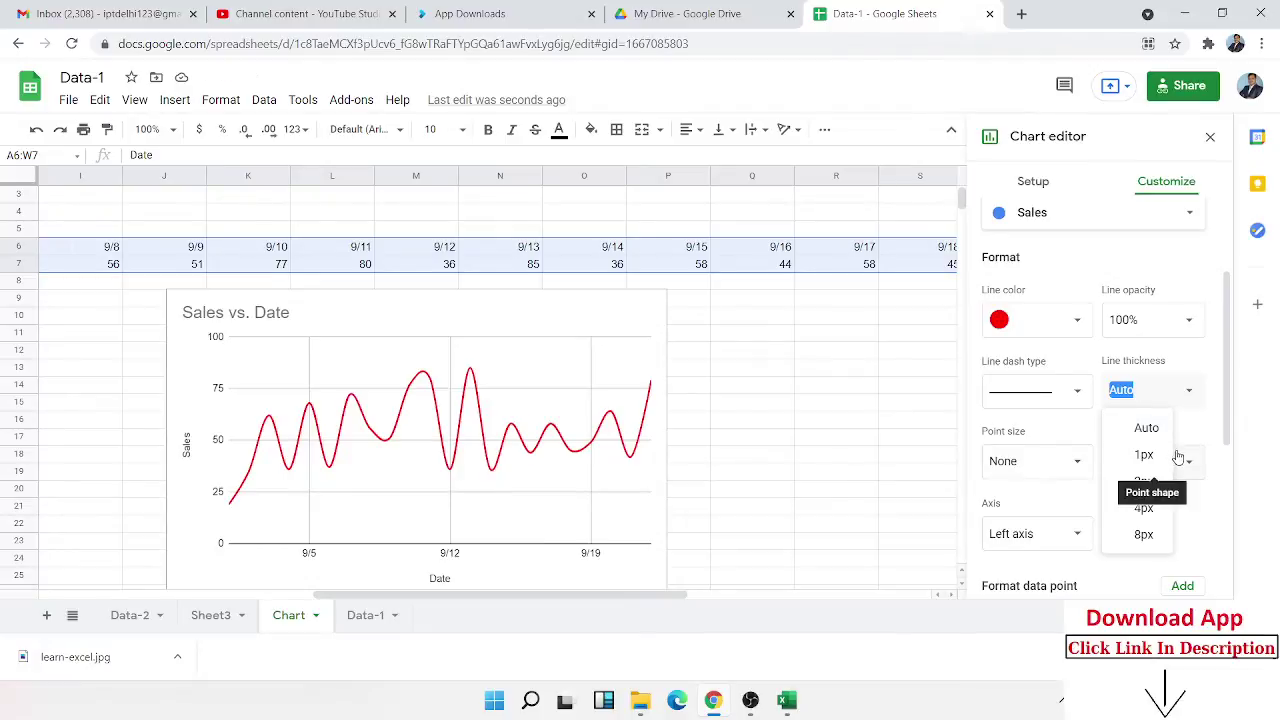
left_click(1145, 457)
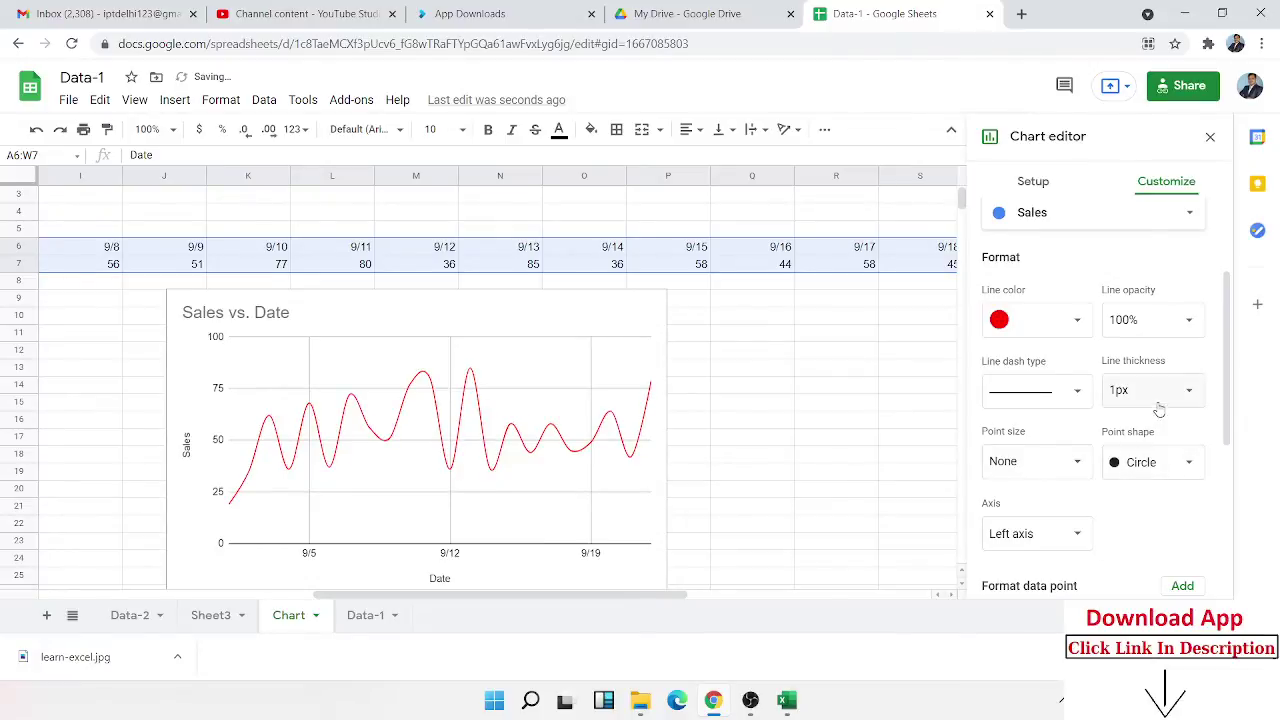
left_click(1186, 395)
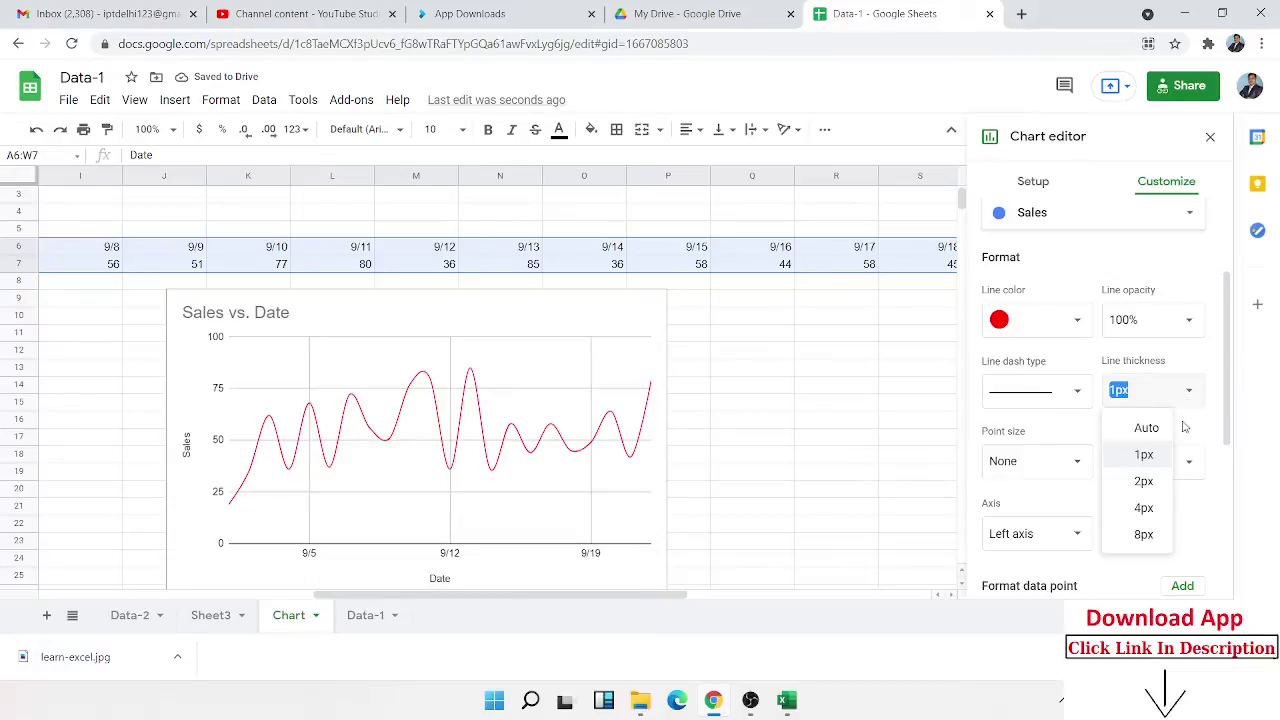
left_click(1145, 483)
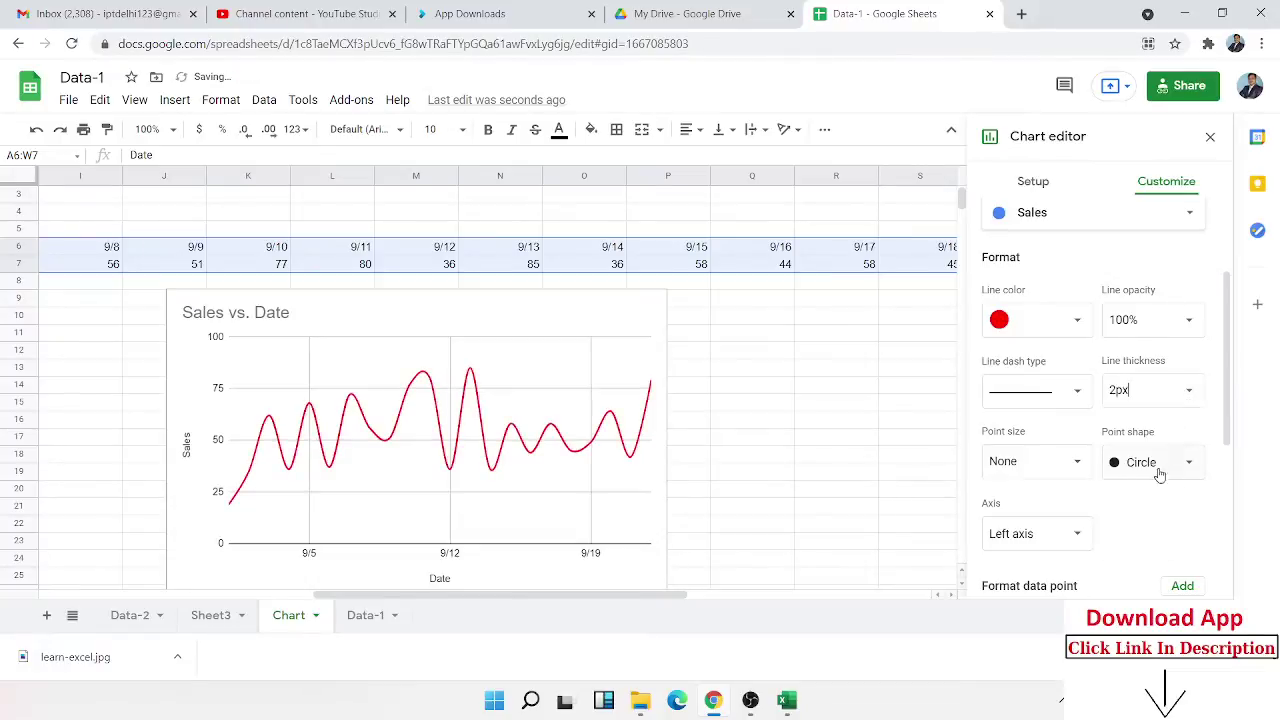
left_click(1192, 396)
left_click(1143, 534)
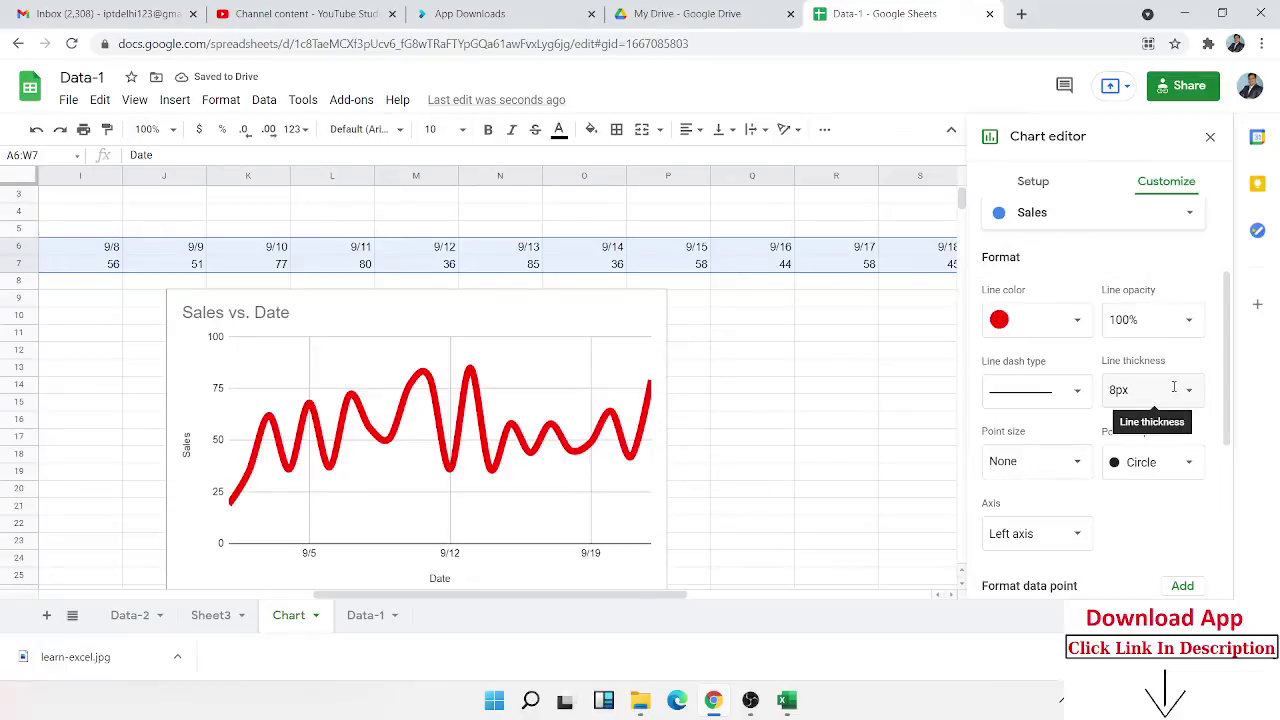
Set the Sales data points to 7px and change their shape from triangle to star.
left_click(1049, 462)
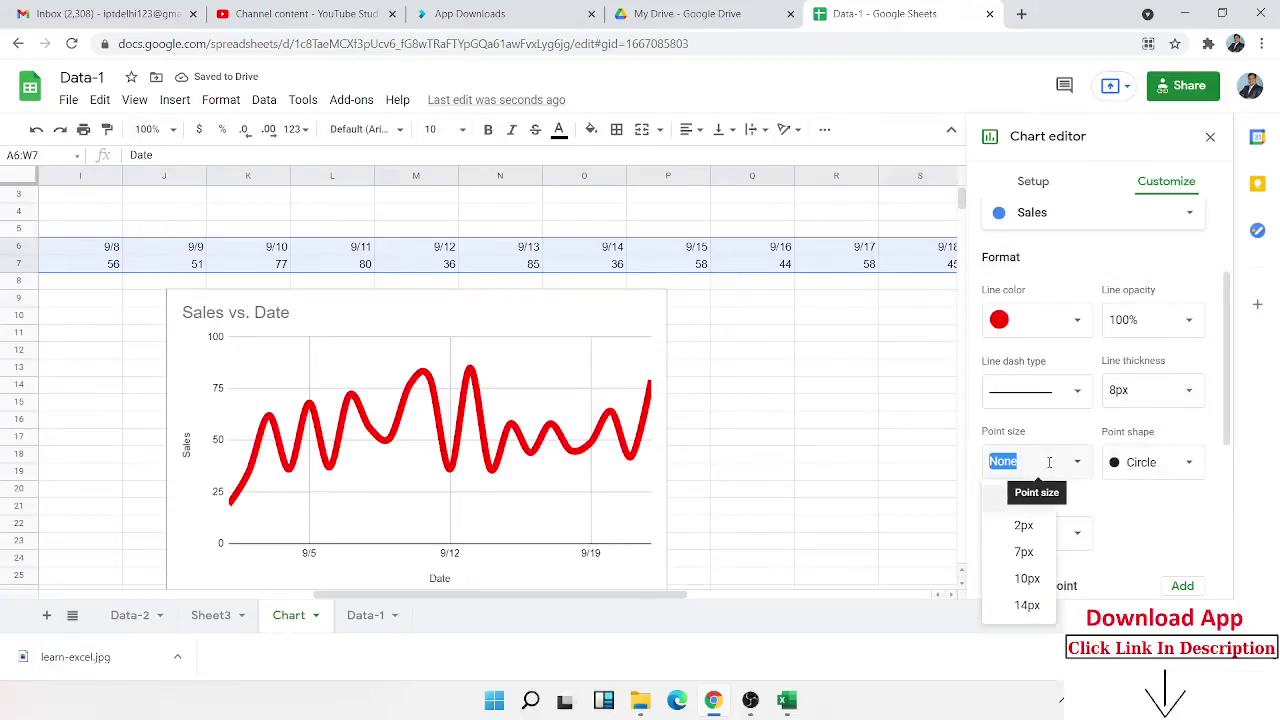
left_click(1025, 552)
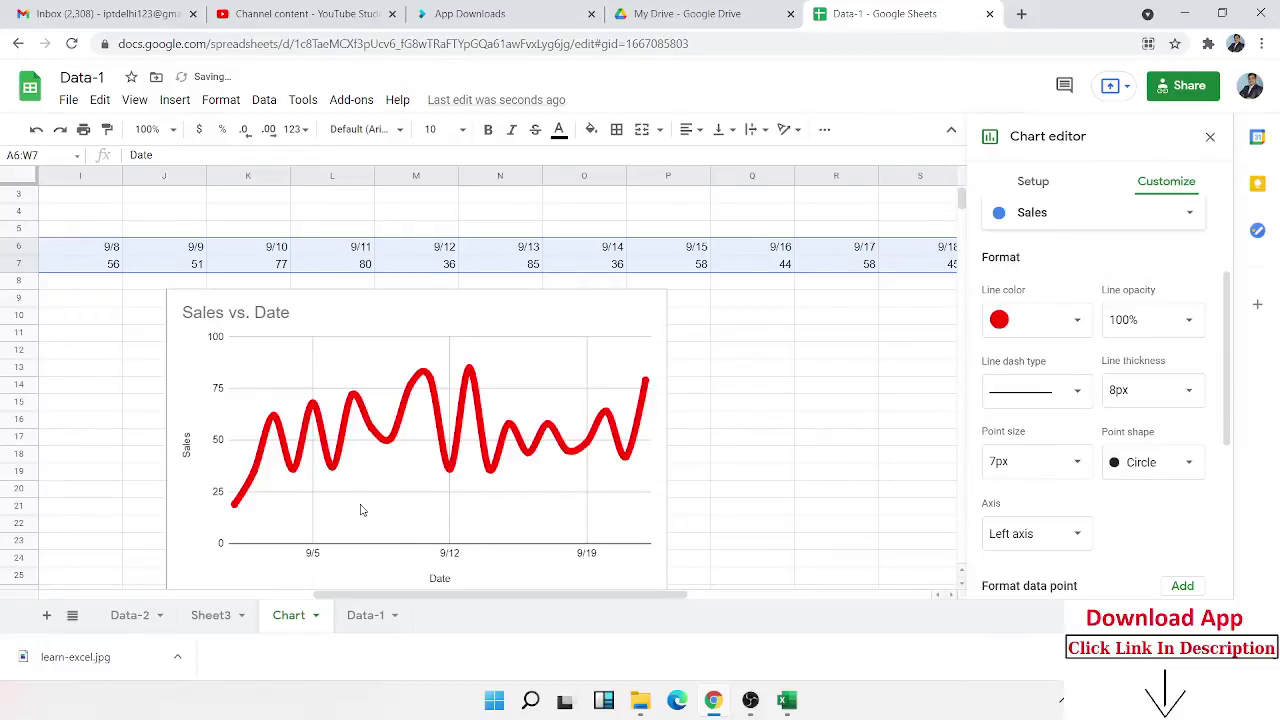
left_click(1149, 463)
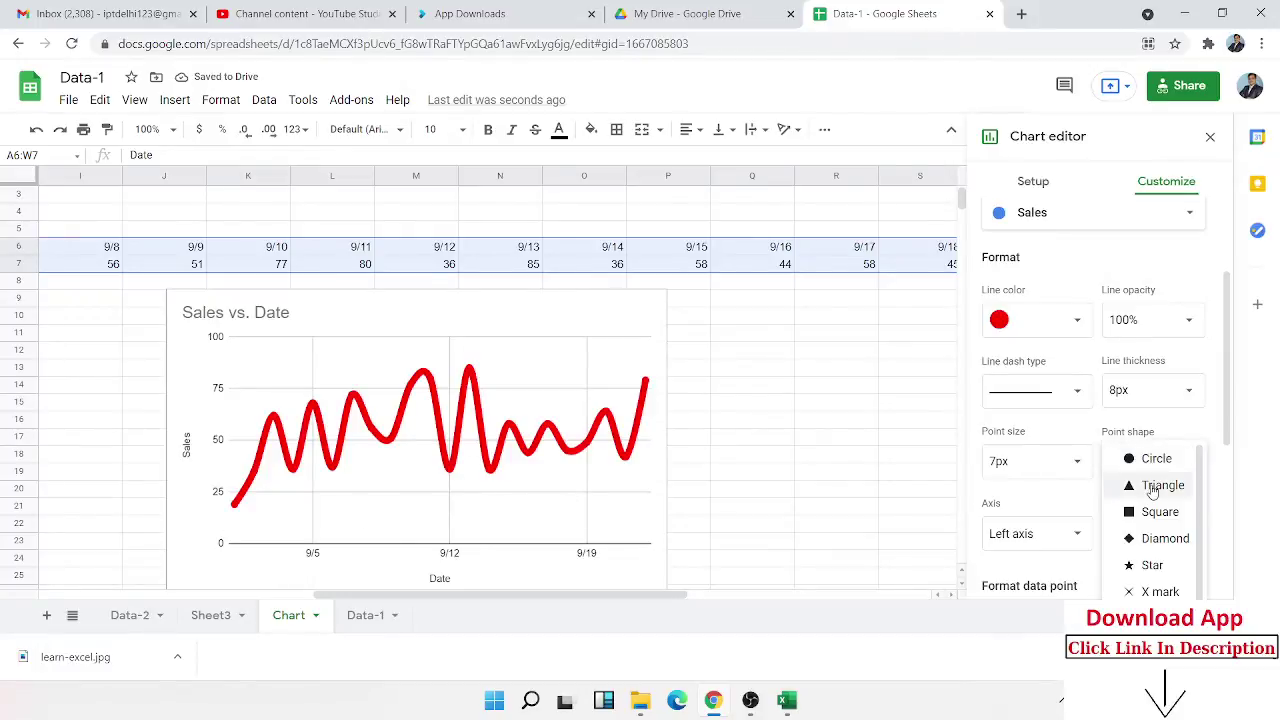
left_click(1152, 487)
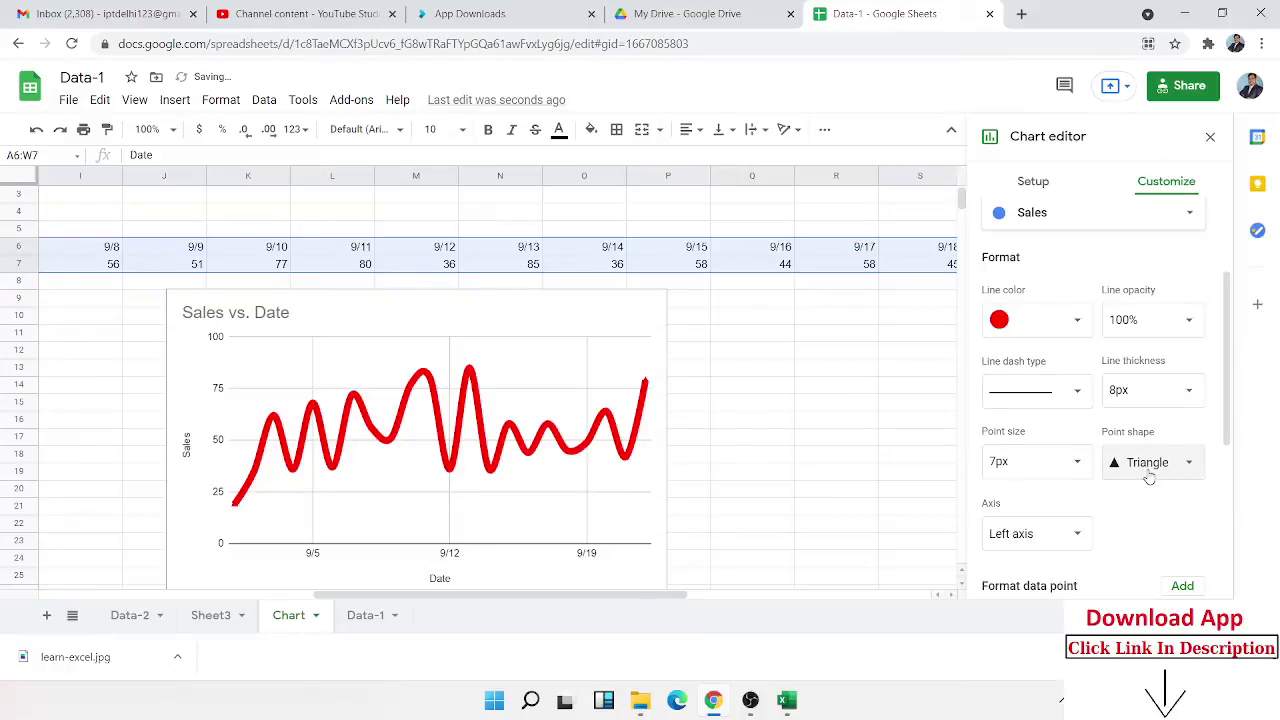
left_click(1148, 466)
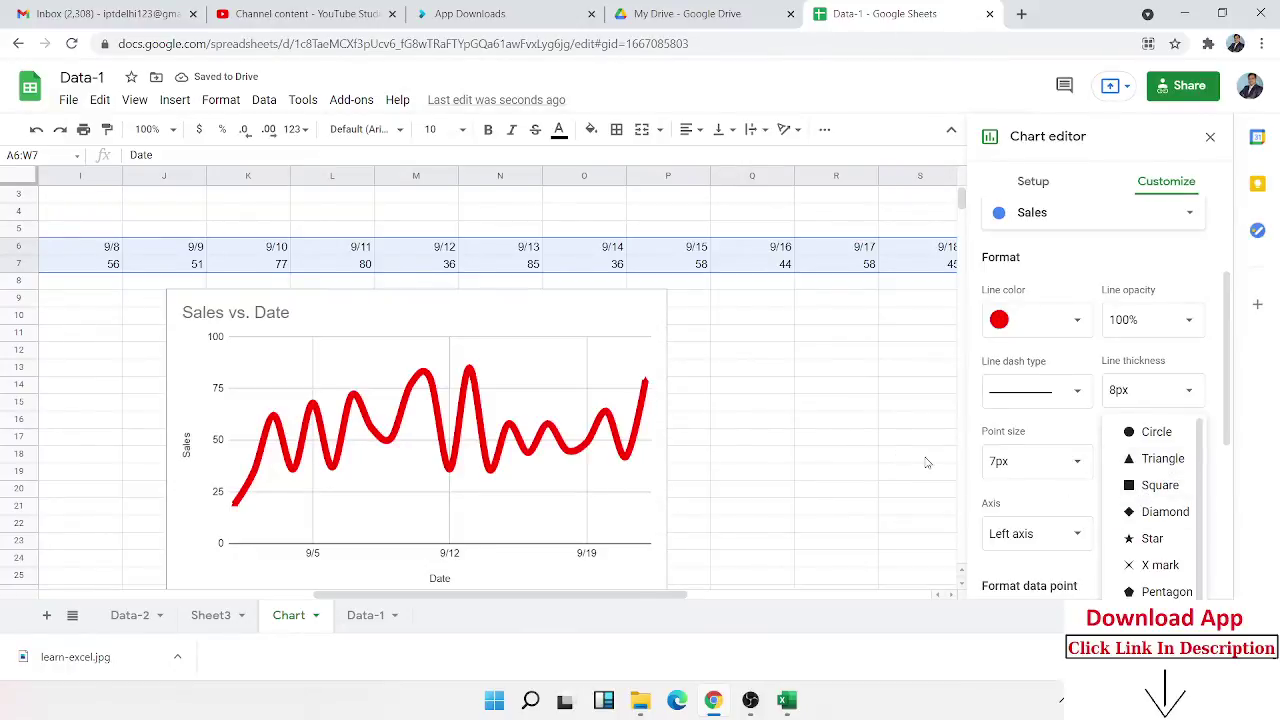
left_click(1135, 538)
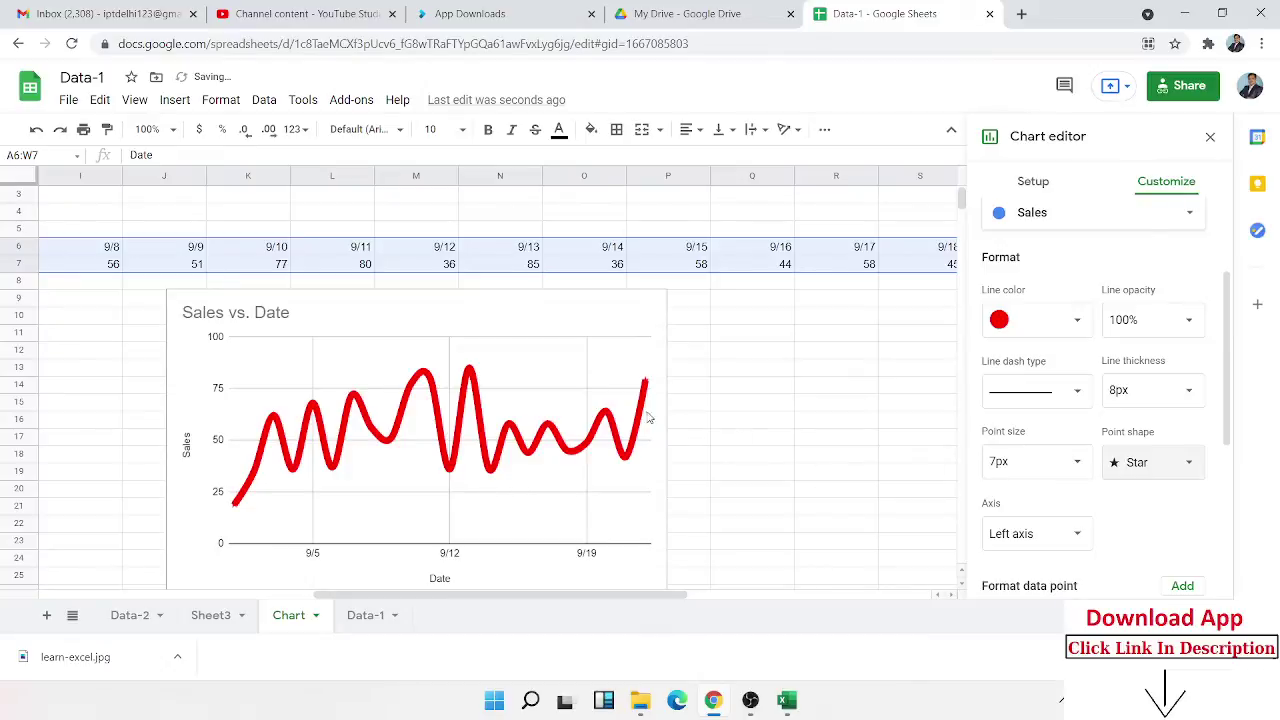
Try error bars and data labels on the Sales series, leaving both off.
scroll(1045, 440, "down", 2)
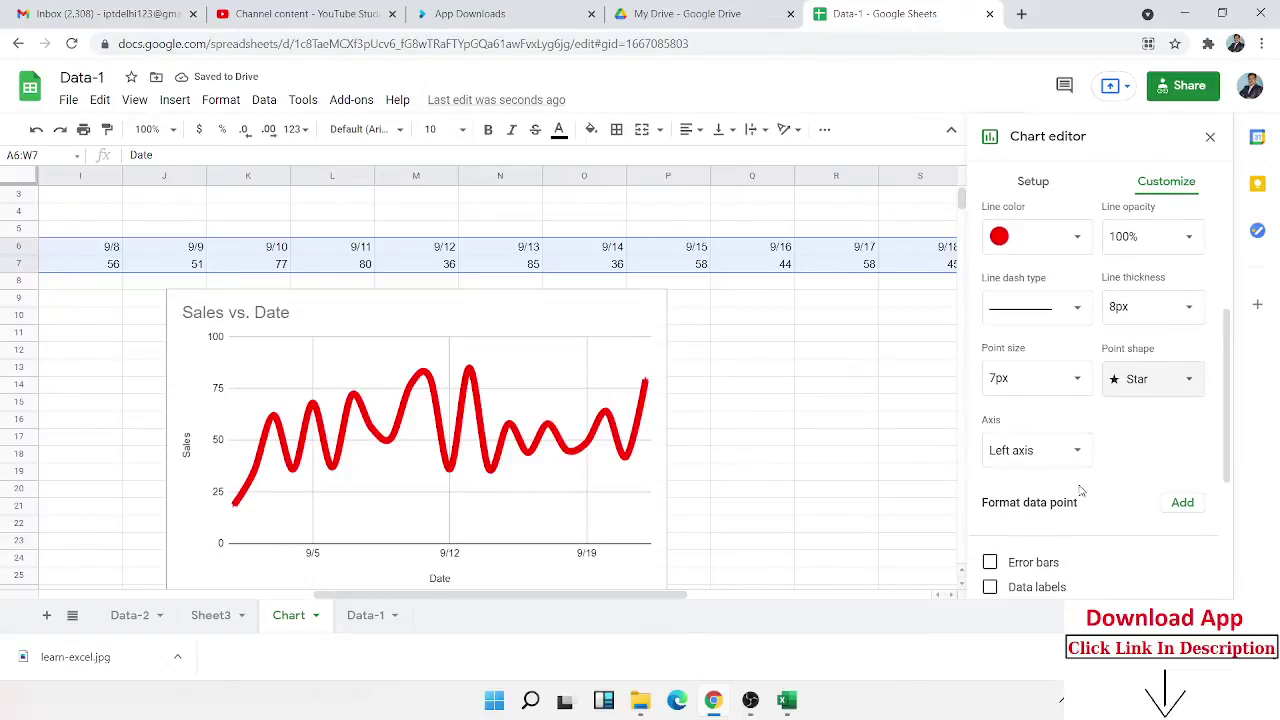
left_click(1016, 483)
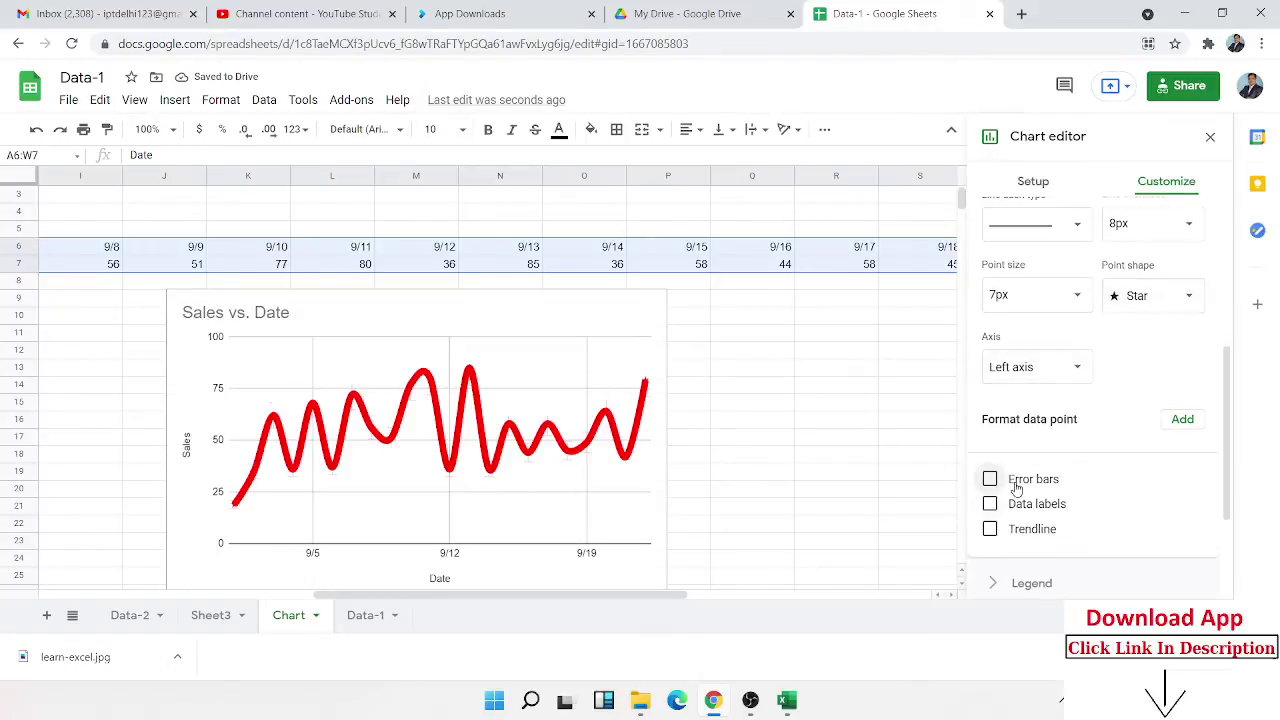
left_click(1016, 485)
left_click(1020, 512)
left_click(1020, 512)
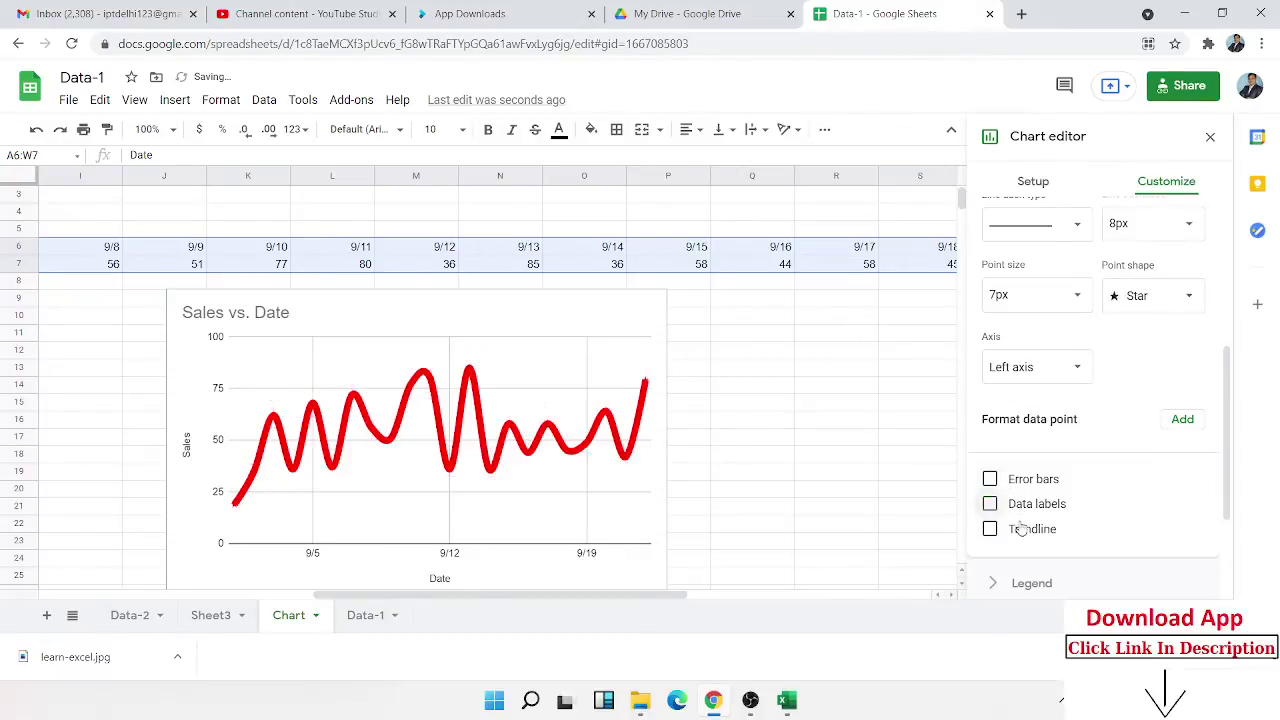
Add a linear trendline to the Sales series.
left_click(1020, 529)
scroll(1024, 455, "down", 1)
scroll(1024, 455, "down", 1)
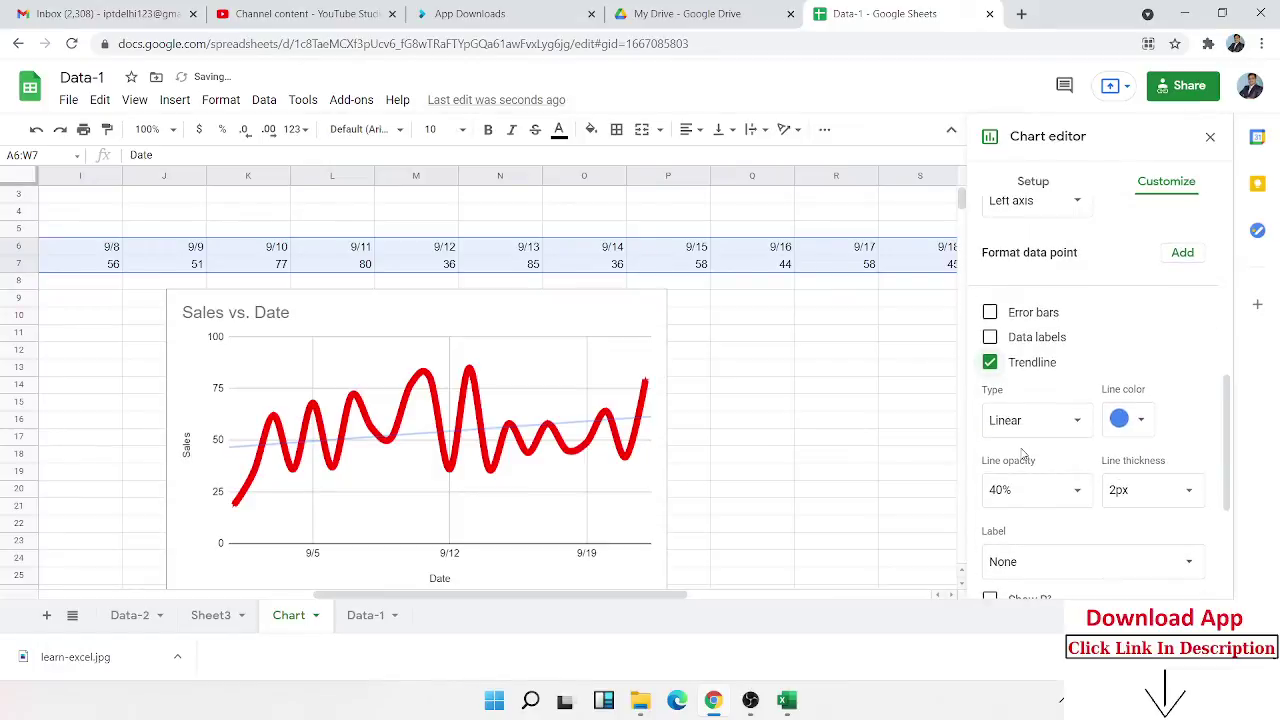
scroll(1024, 455, "down", 1)
scroll(1036, 424, "down", 1)
scroll(1036, 428, "down", 1)
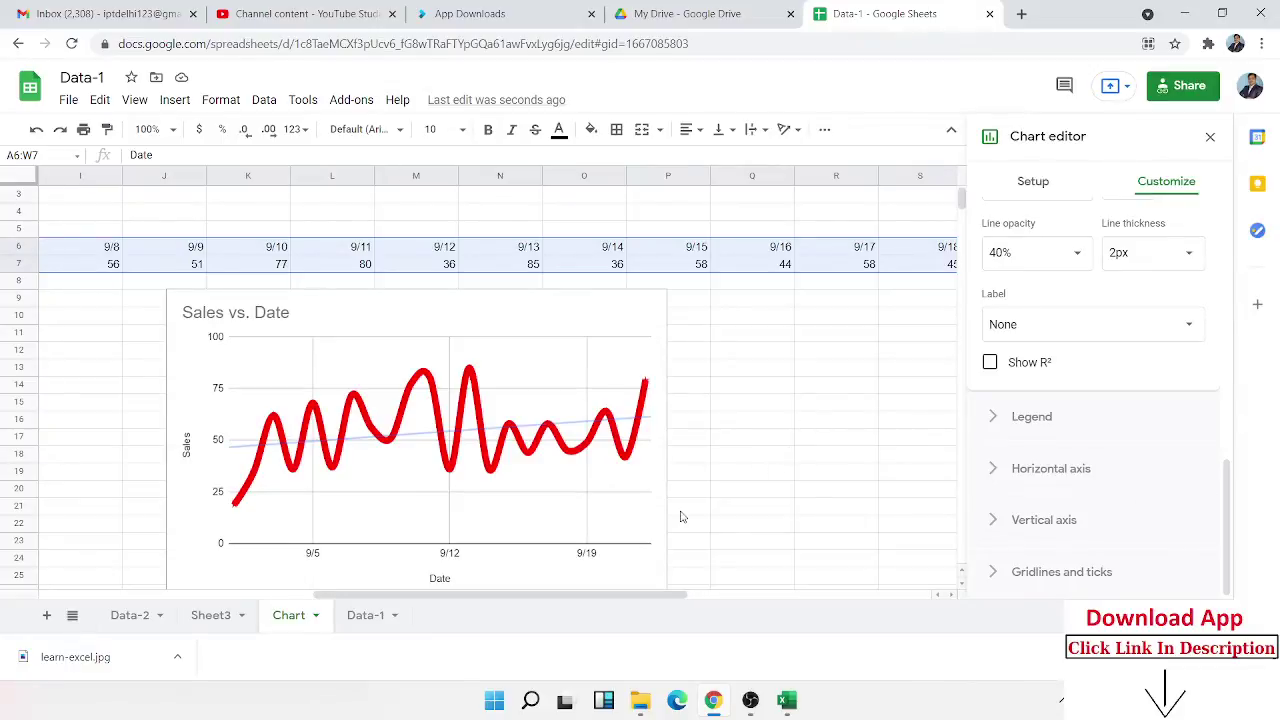
Close the Chart editor and choose Publish chart from the Sales vs. Date chart's menu.
left_click(1210, 136)
left_click(549, 328)
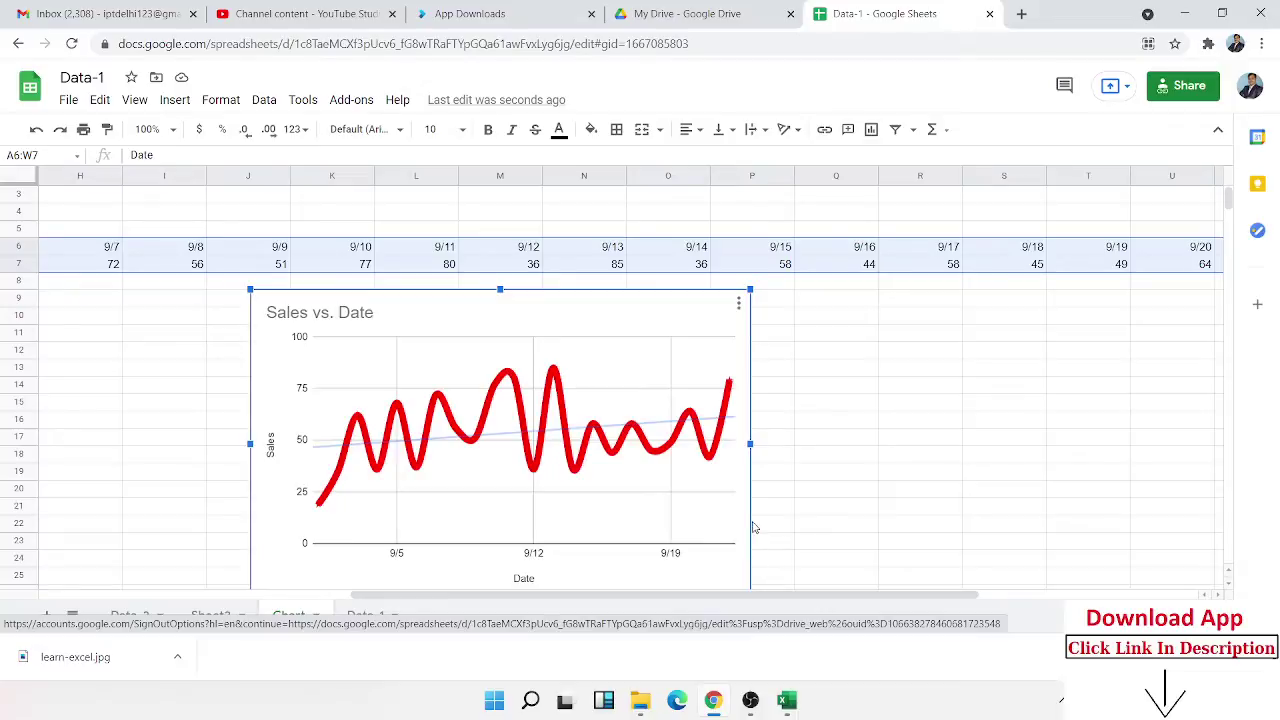
right_click(708, 337)
left_click(738, 305)
left_click(738, 305)
left_click(799, 324)
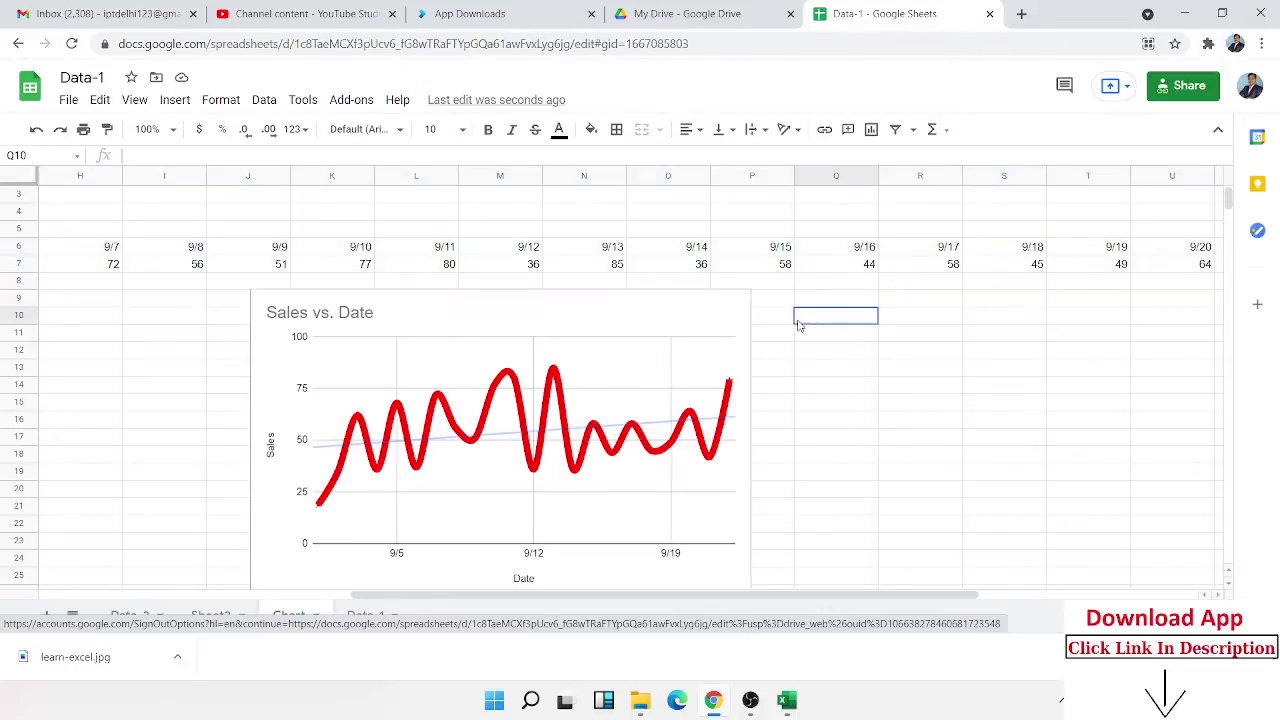
left_click(736, 323)
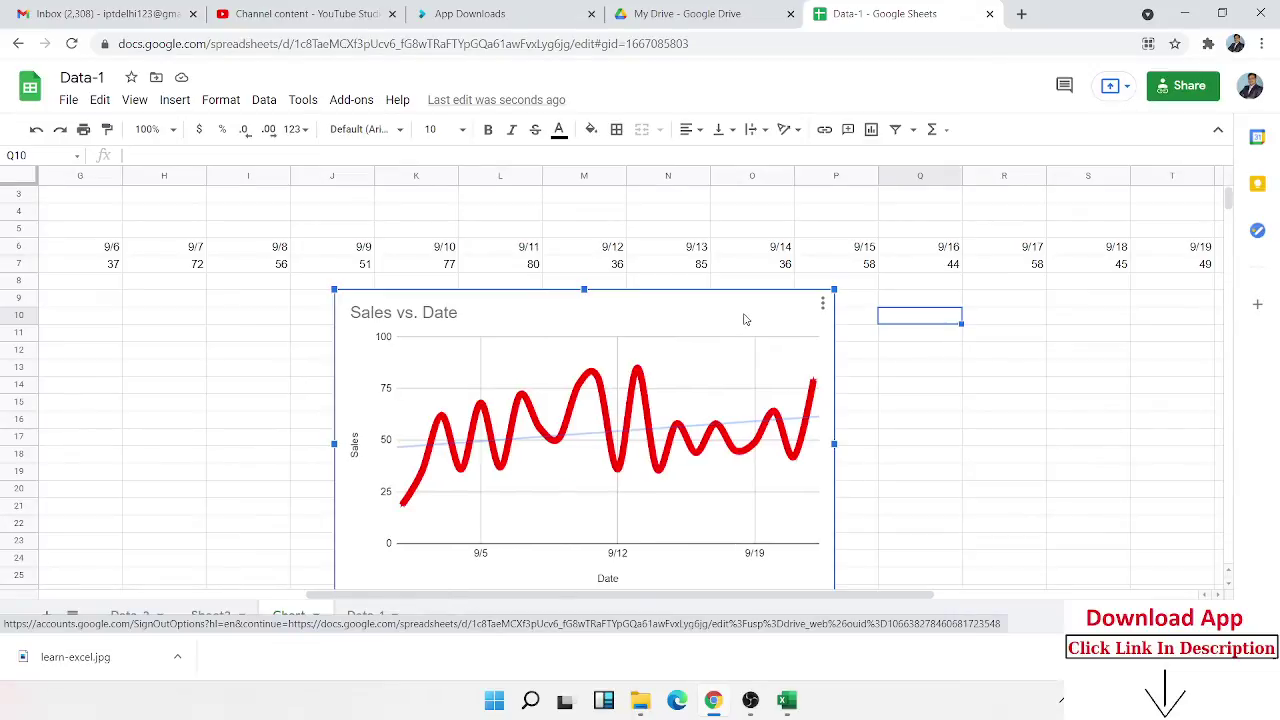
left_click(822, 303)
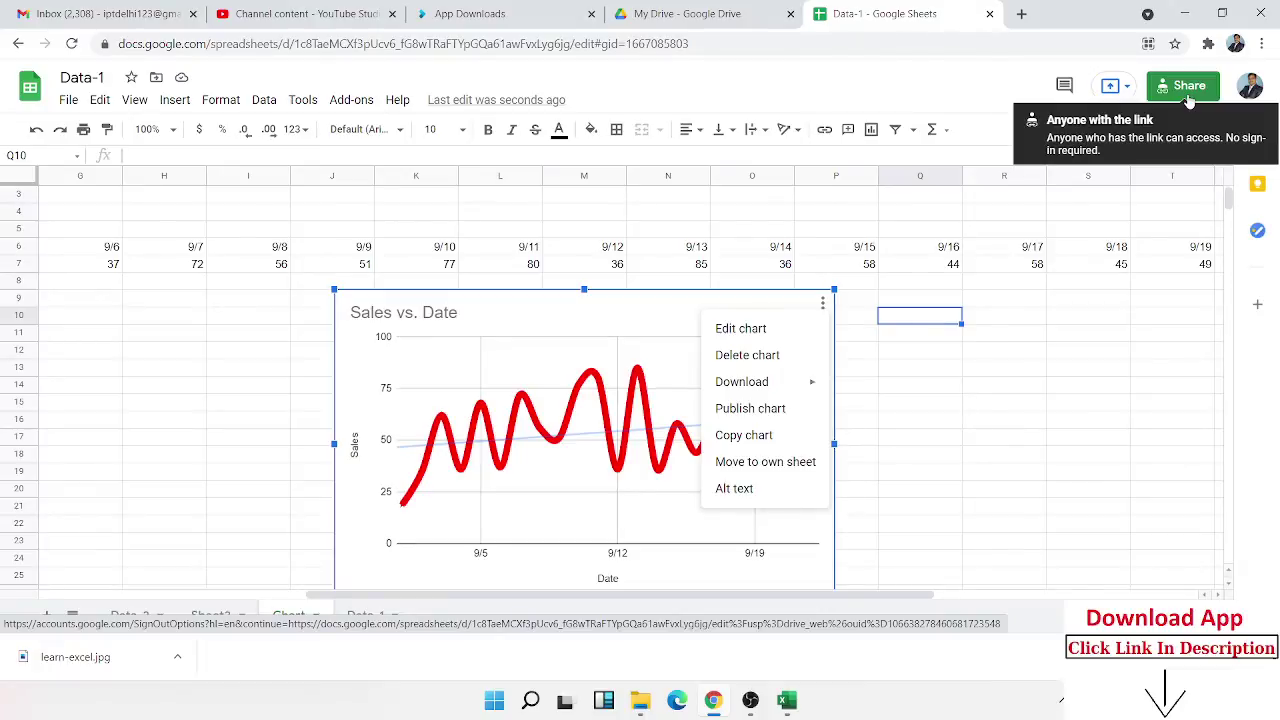
left_click(757, 408)
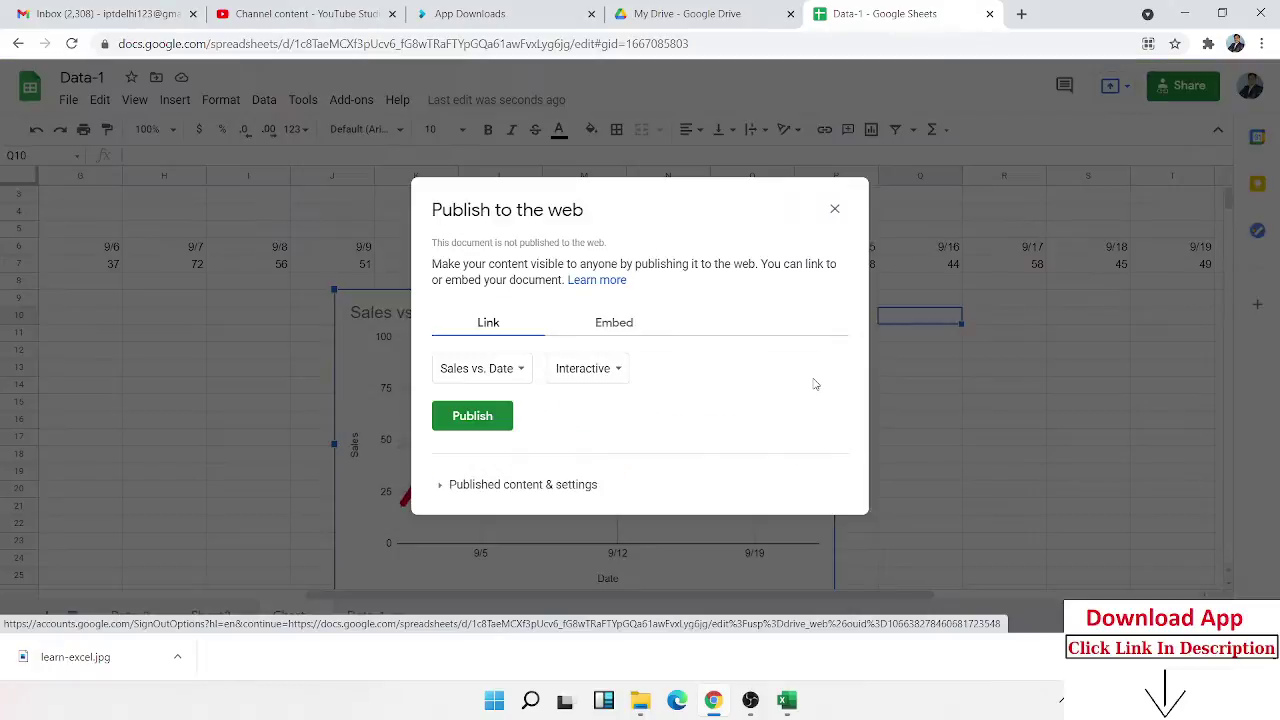
Publish the Sales vs. Date chart to the web and confirm with OK.
left_click(838, 208)
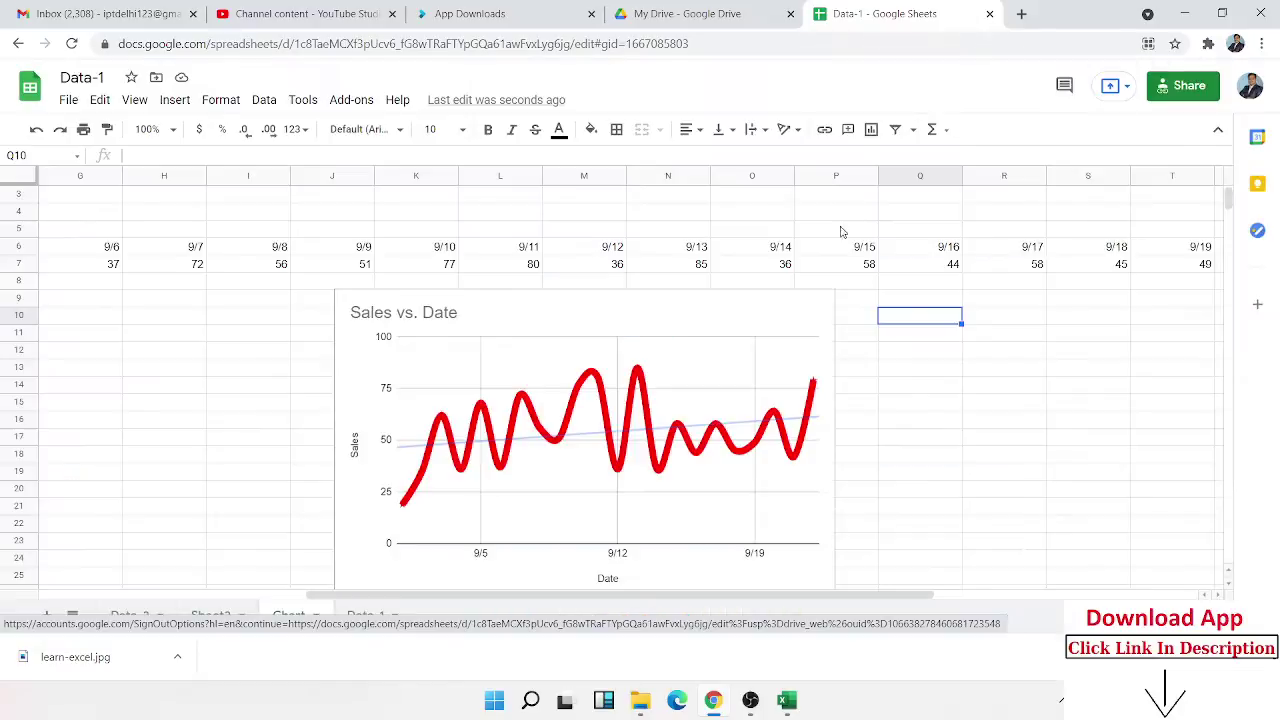
left_click(825, 311)
scroll(825, 311, "left", 1)
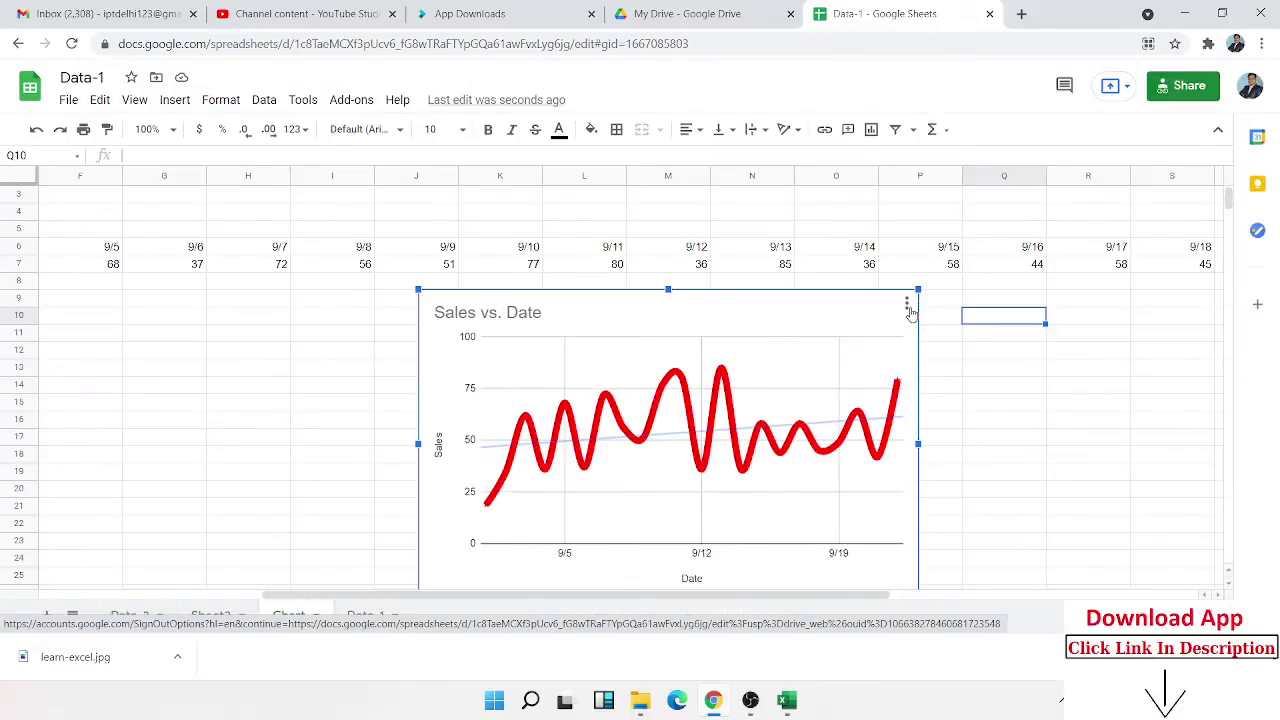
left_click(906, 303)
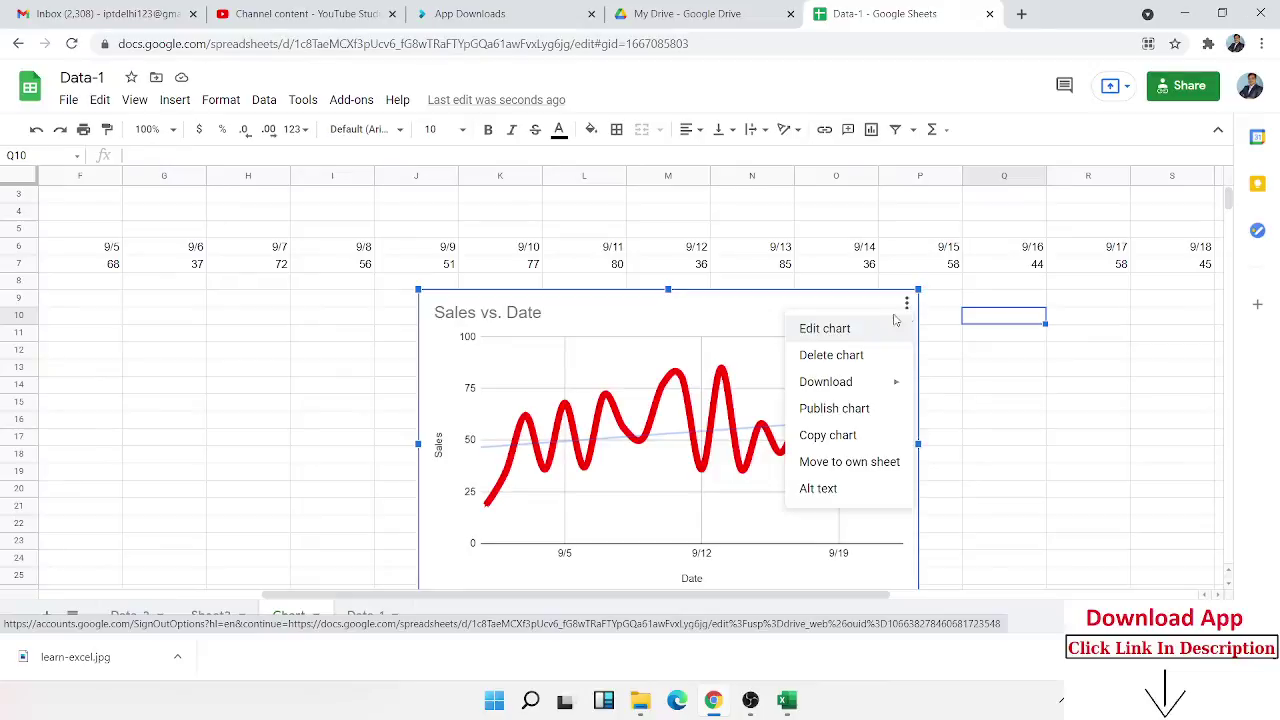
left_click(846, 418)
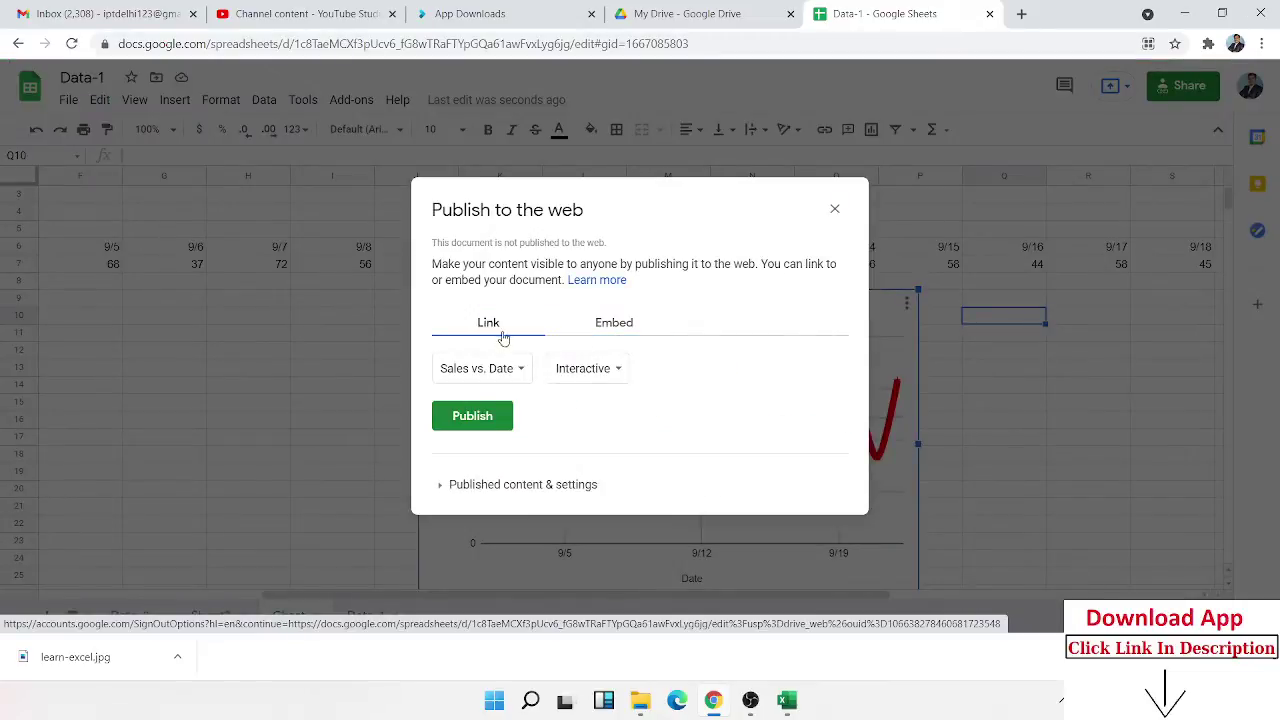
left_click(457, 422)
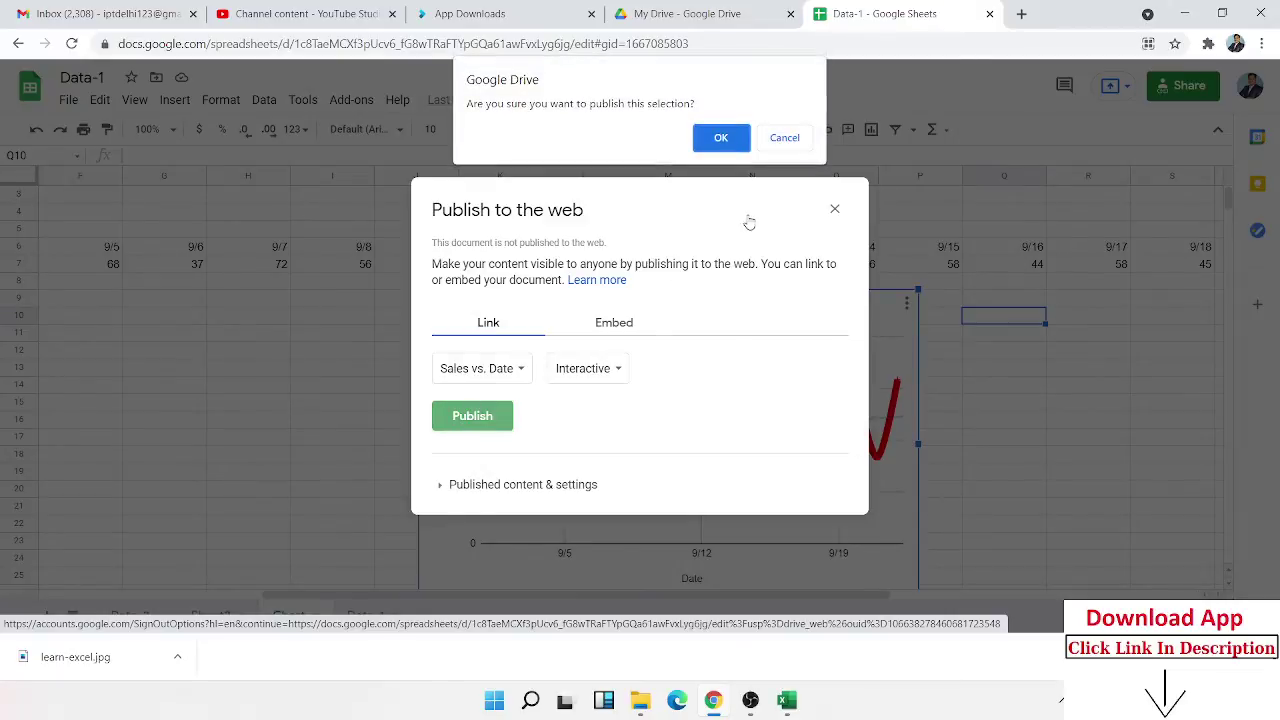
left_click(726, 138)
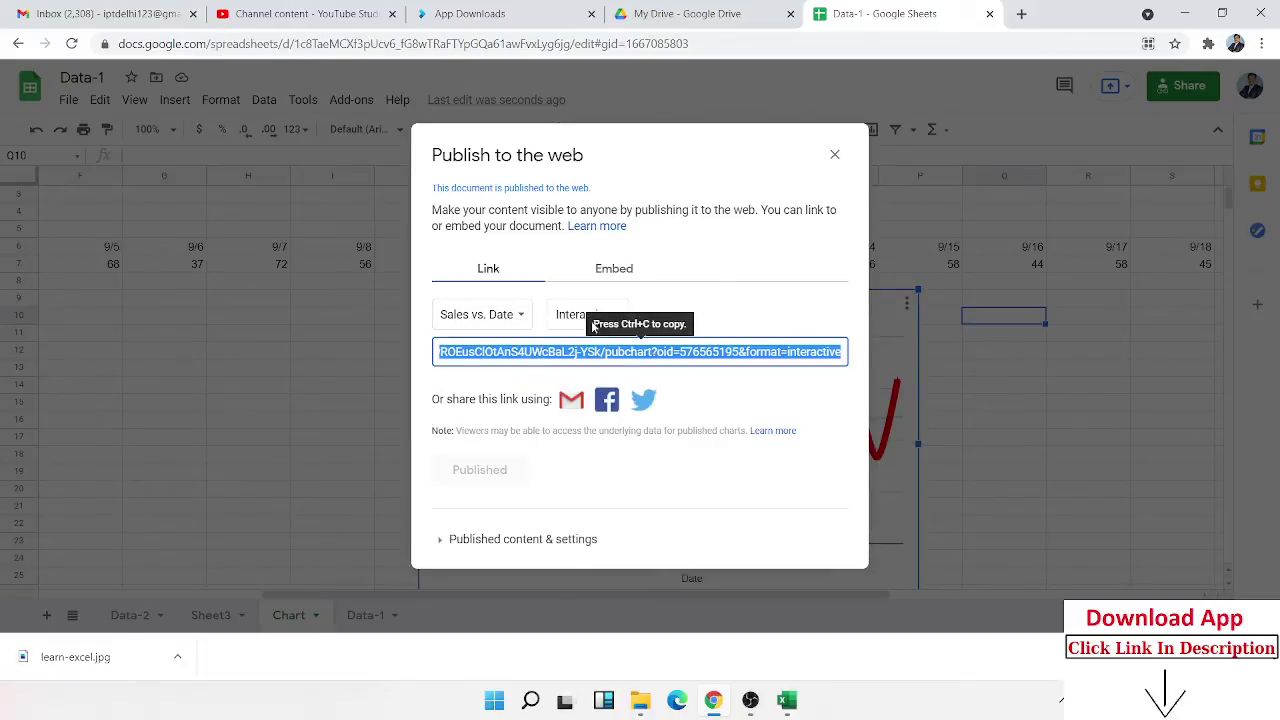
Open the published chart link in a new tab, then go back to the Data-1 spreadsheet.
left_click(1019, 15)
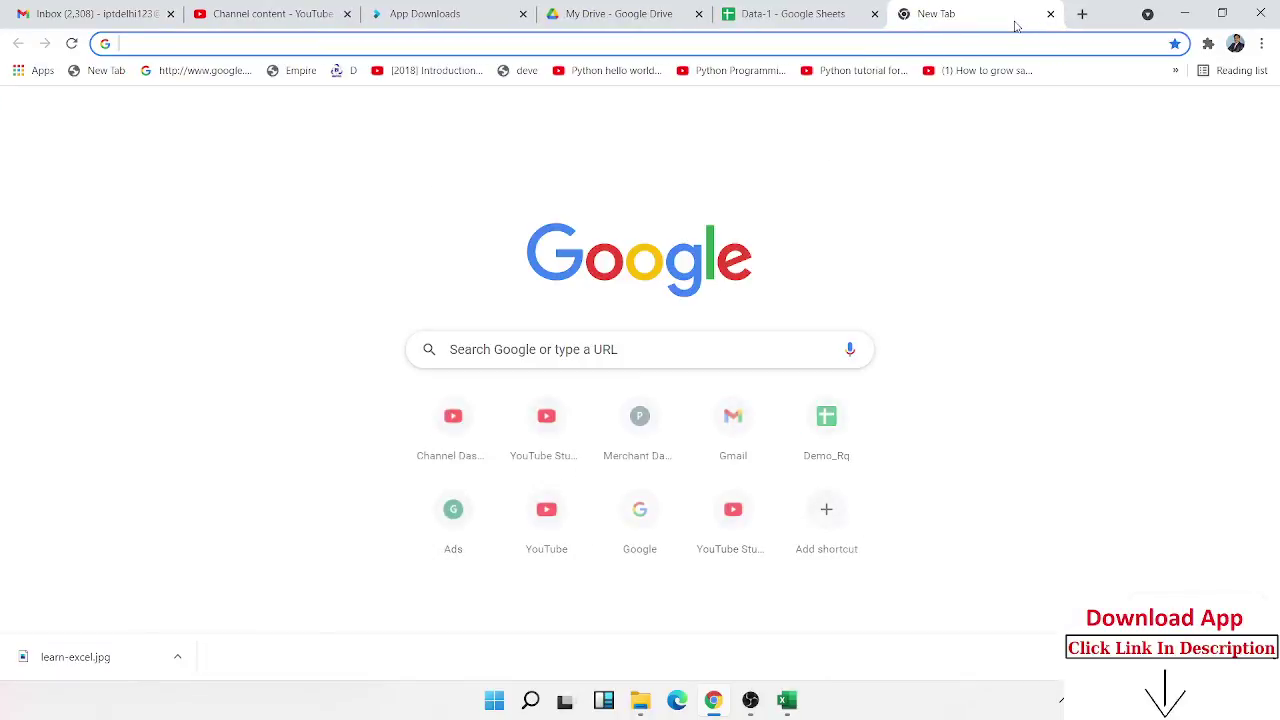
key("ctrl+v")
key("Return")
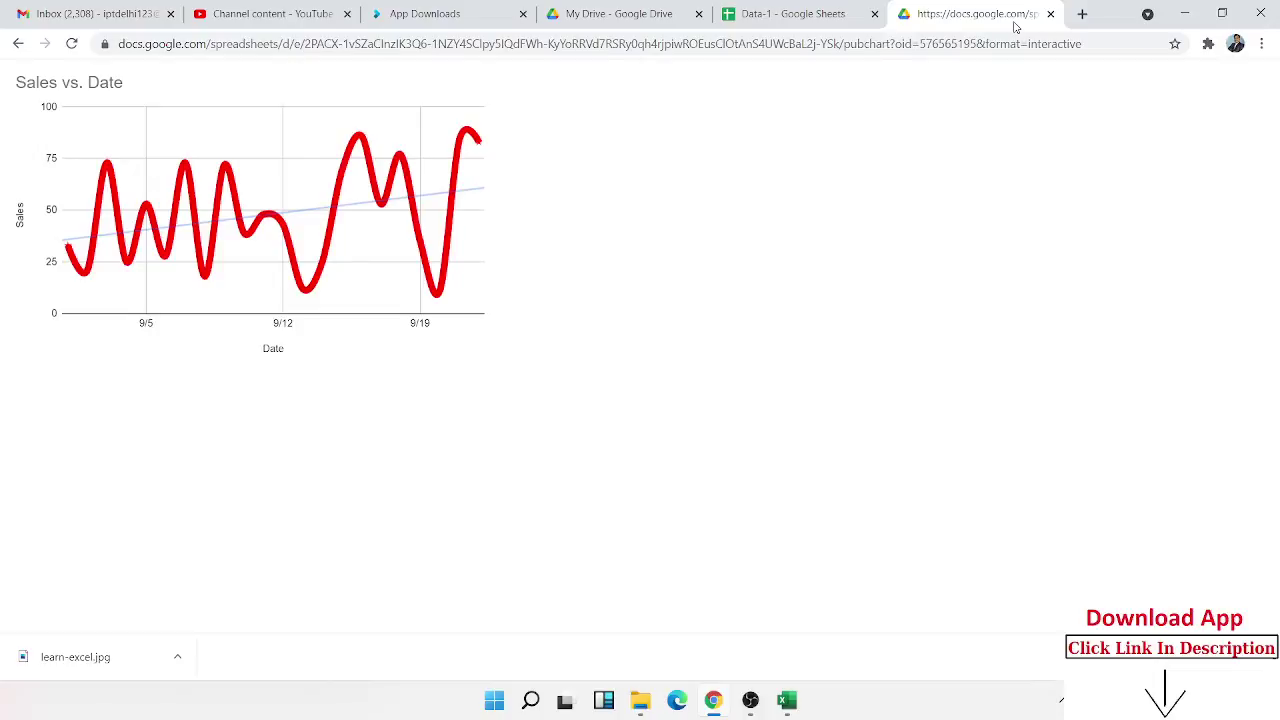
left_click(790, 14)
Close the publish dialog and open the Sales vs. Date chart in the chart editor.
left_click(835, 155)
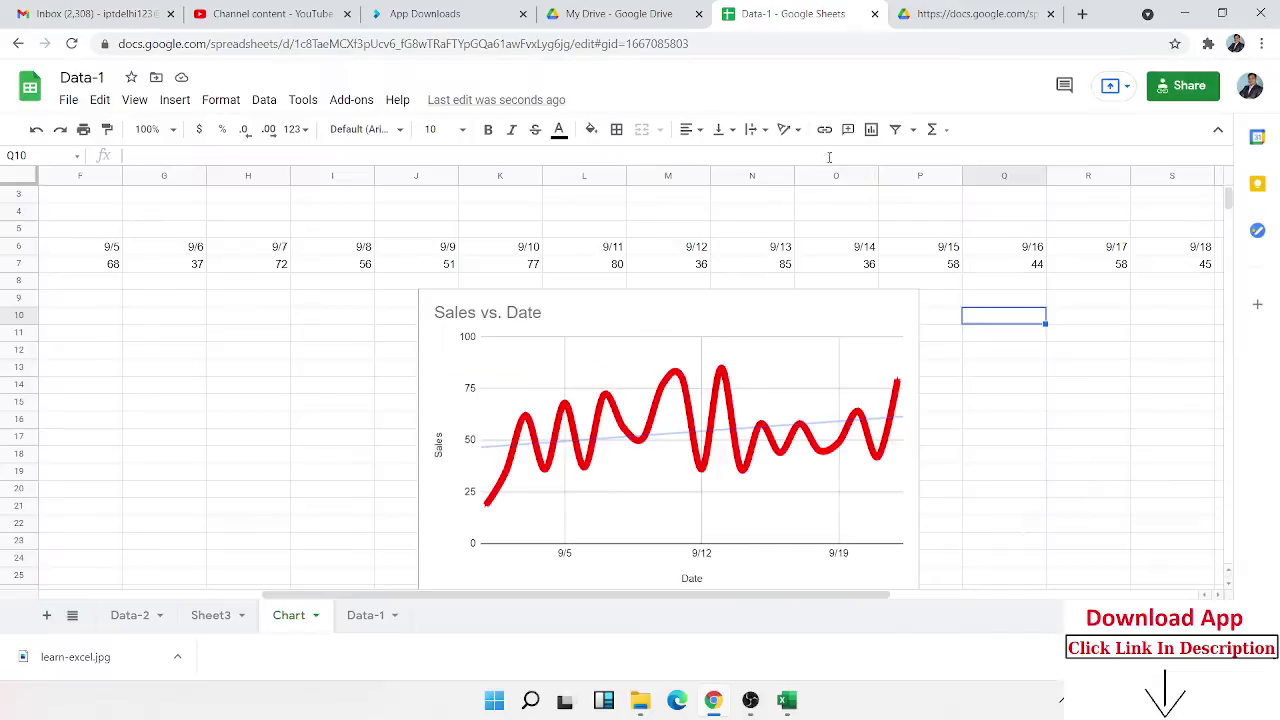
left_click(895, 380)
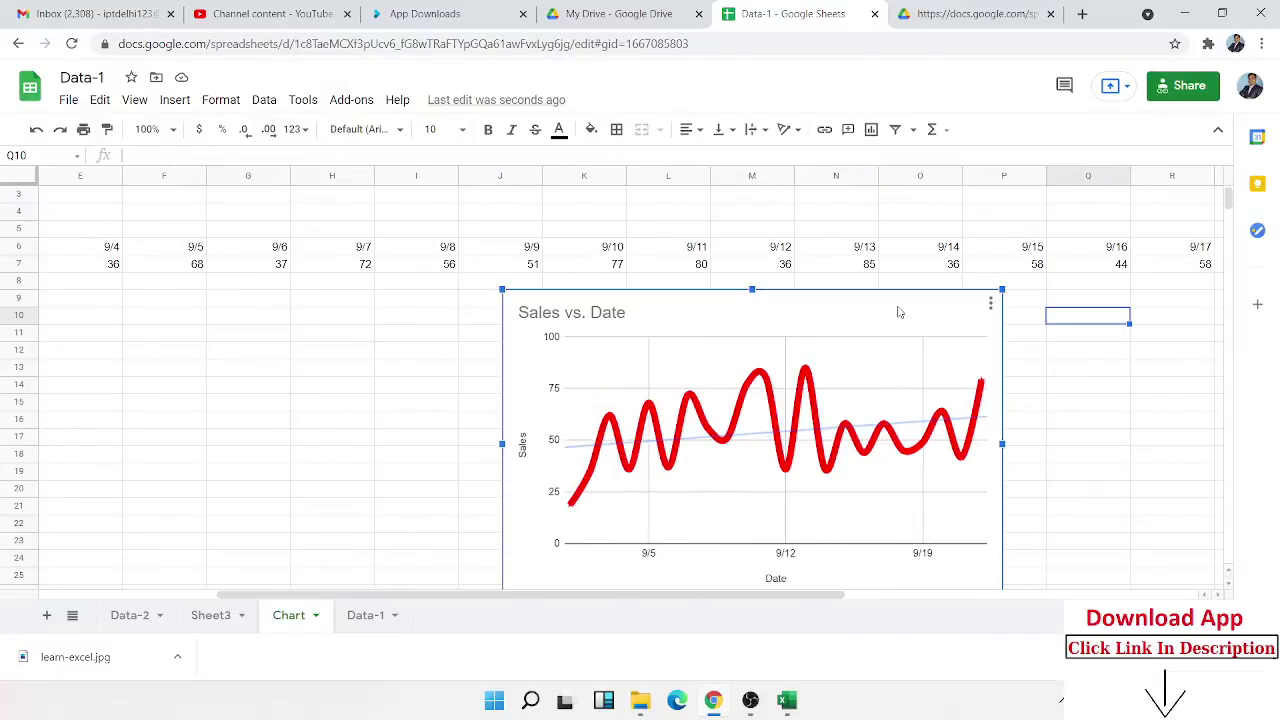
left_click_drag(897, 310, 720, 306)
scroll(1192, 240, "left", 2)
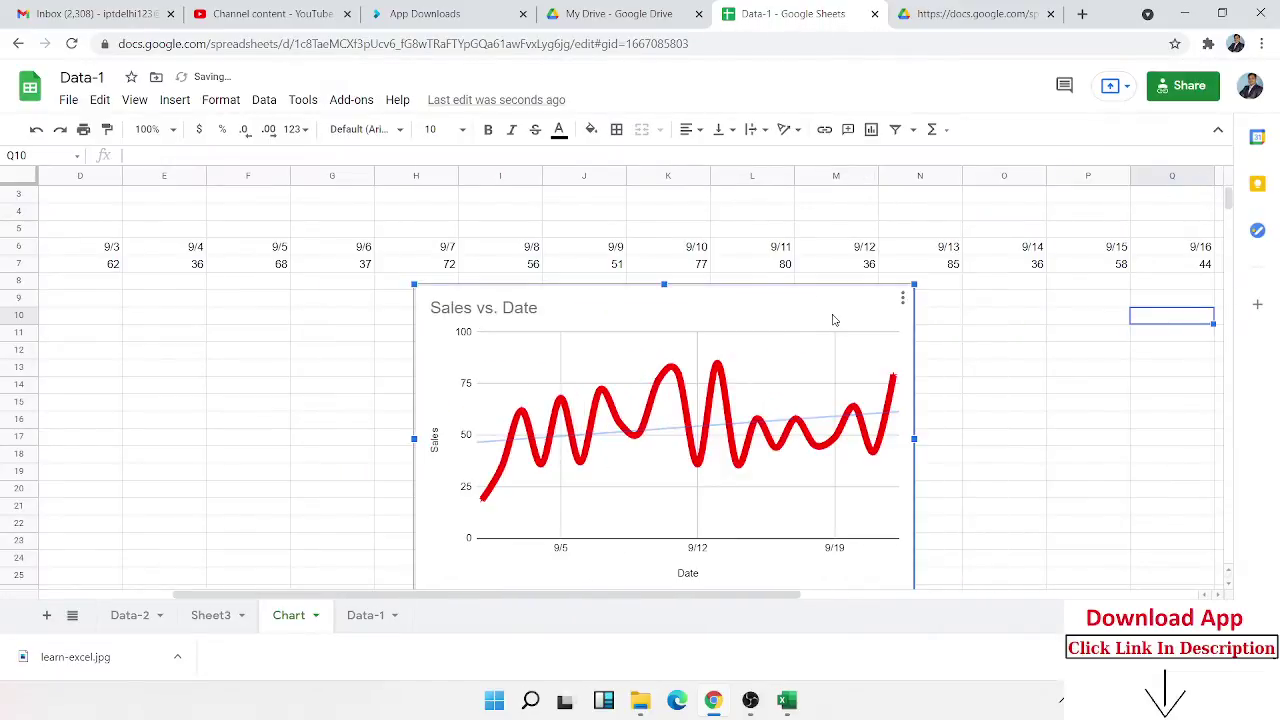
left_click(902, 298)
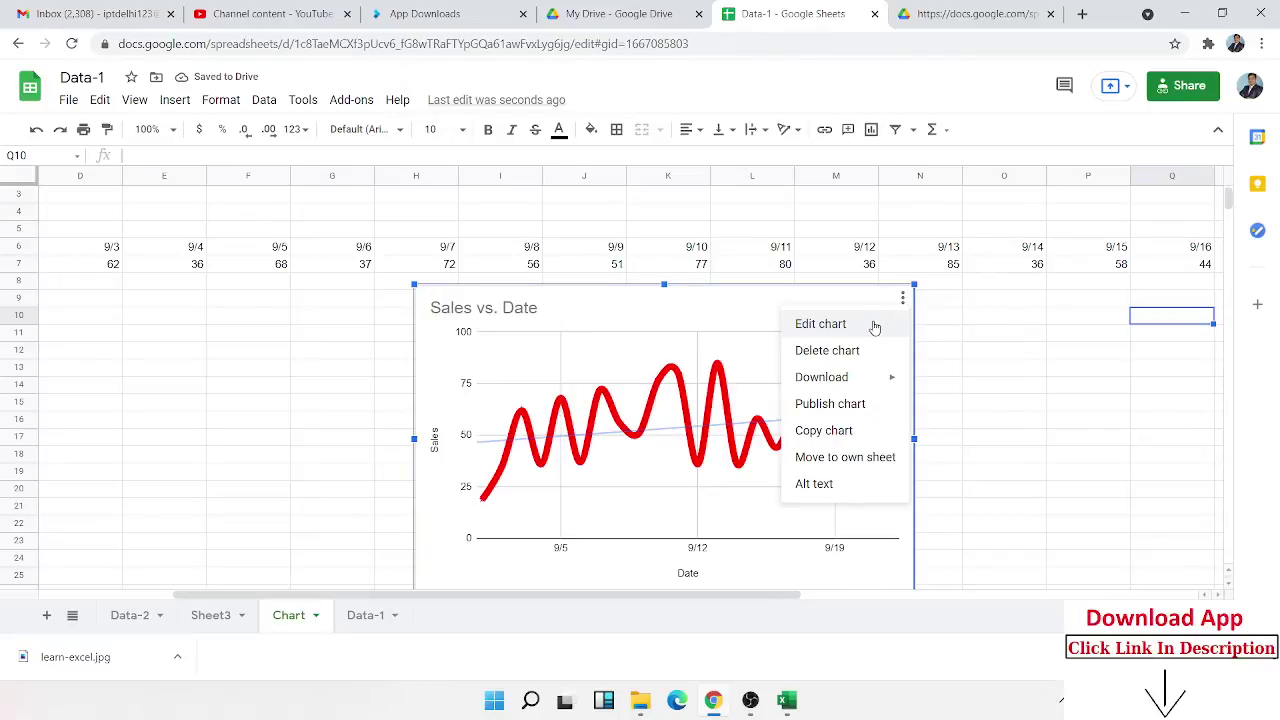
left_click(880, 322)
Set the Sales series line colour to blue, then view the published chart tab.
left_click(1155, 184)
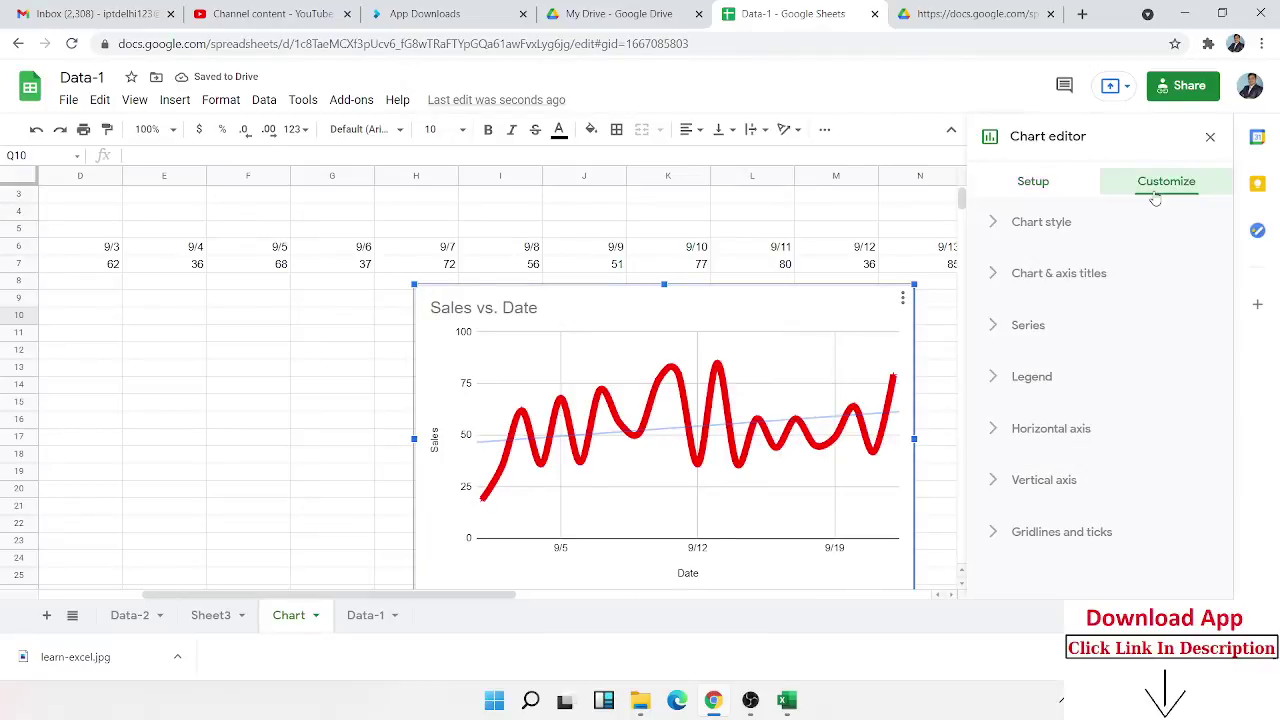
left_click(1064, 238)
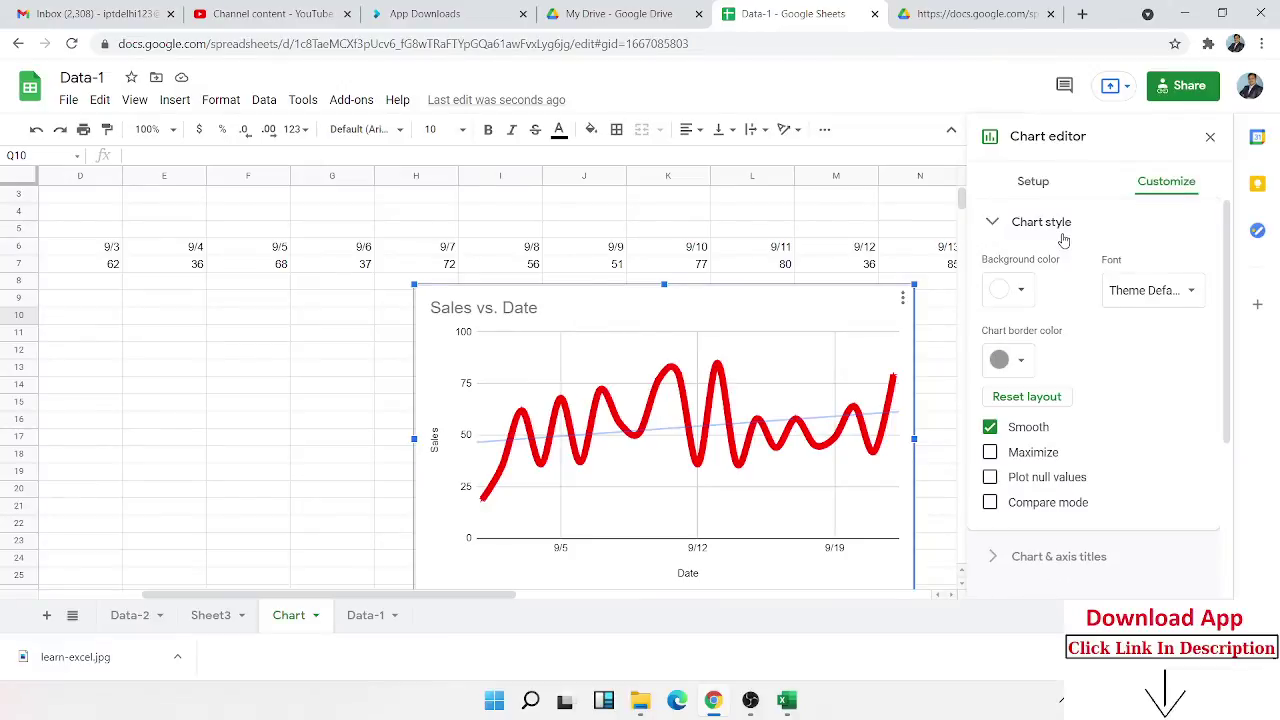
left_click(1064, 238)
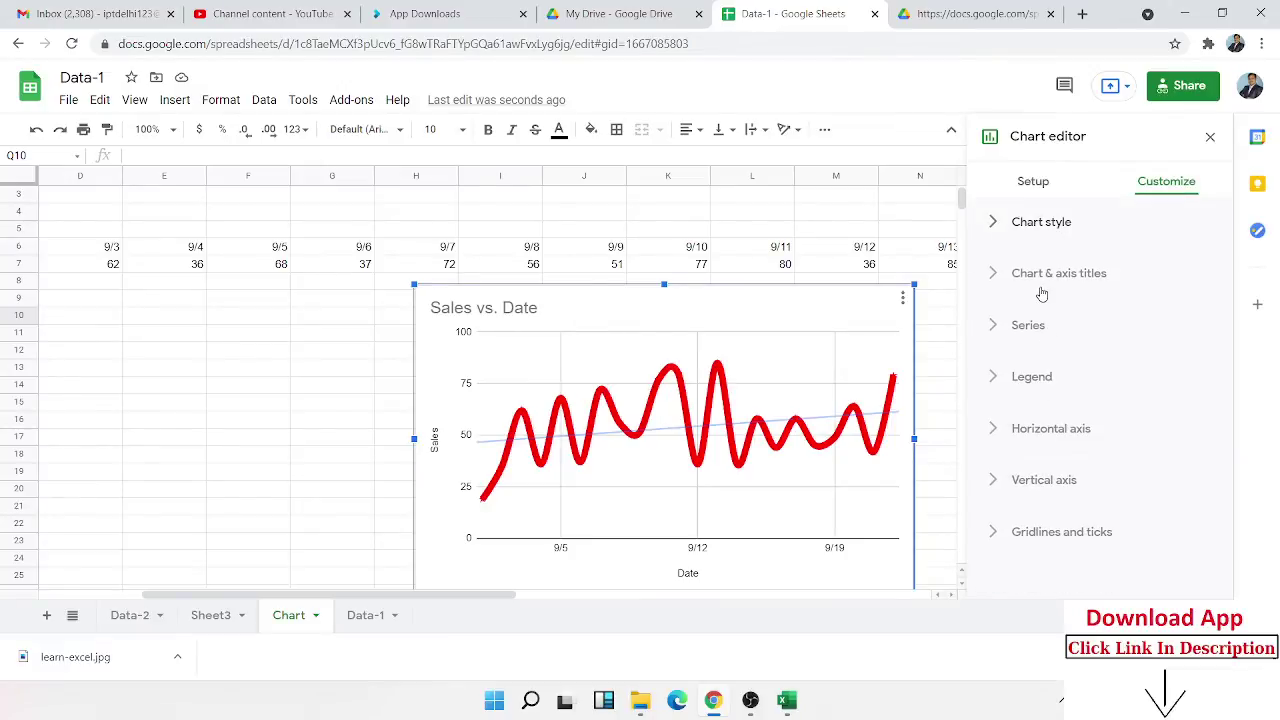
left_click(1030, 325)
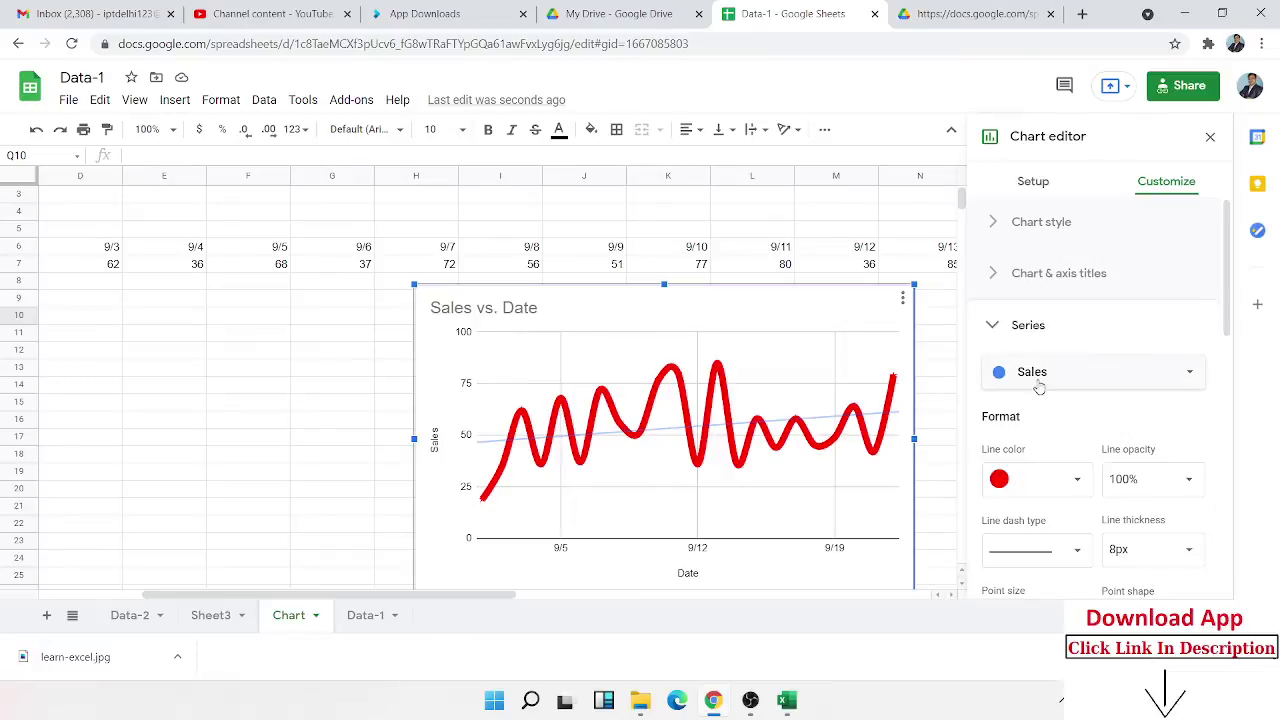
left_click(1031, 482)
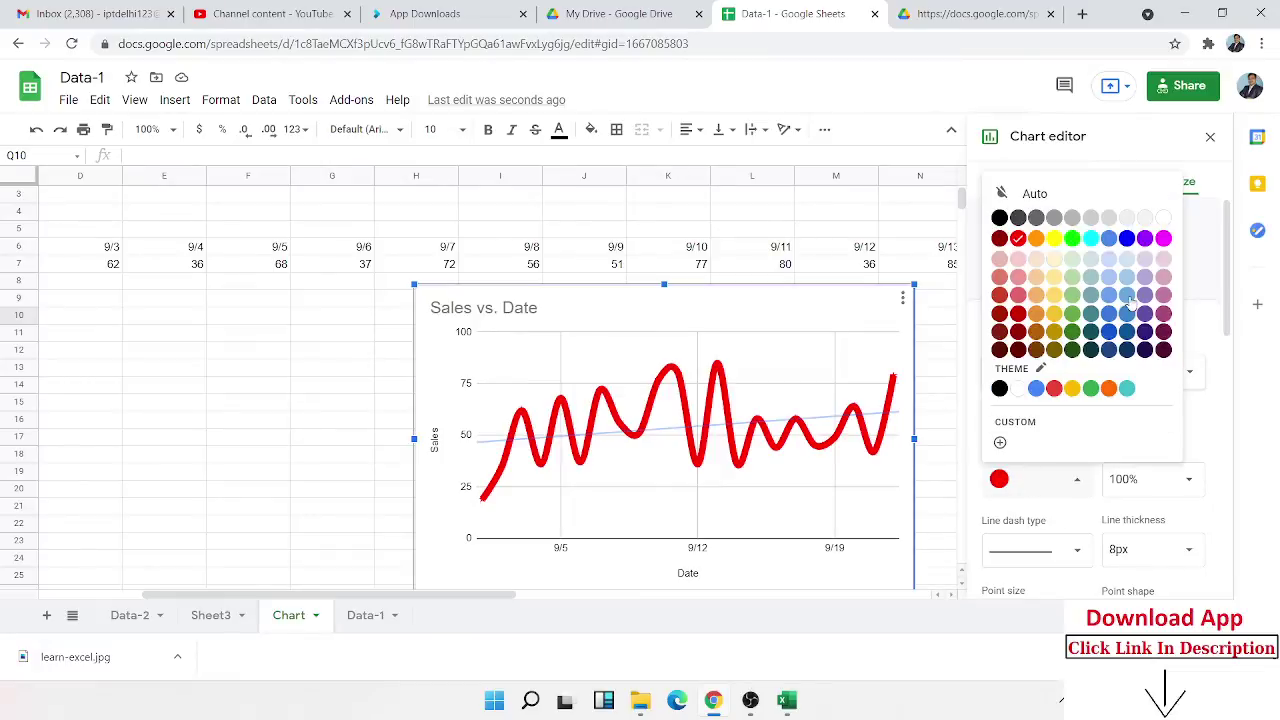
left_click(1128, 245)
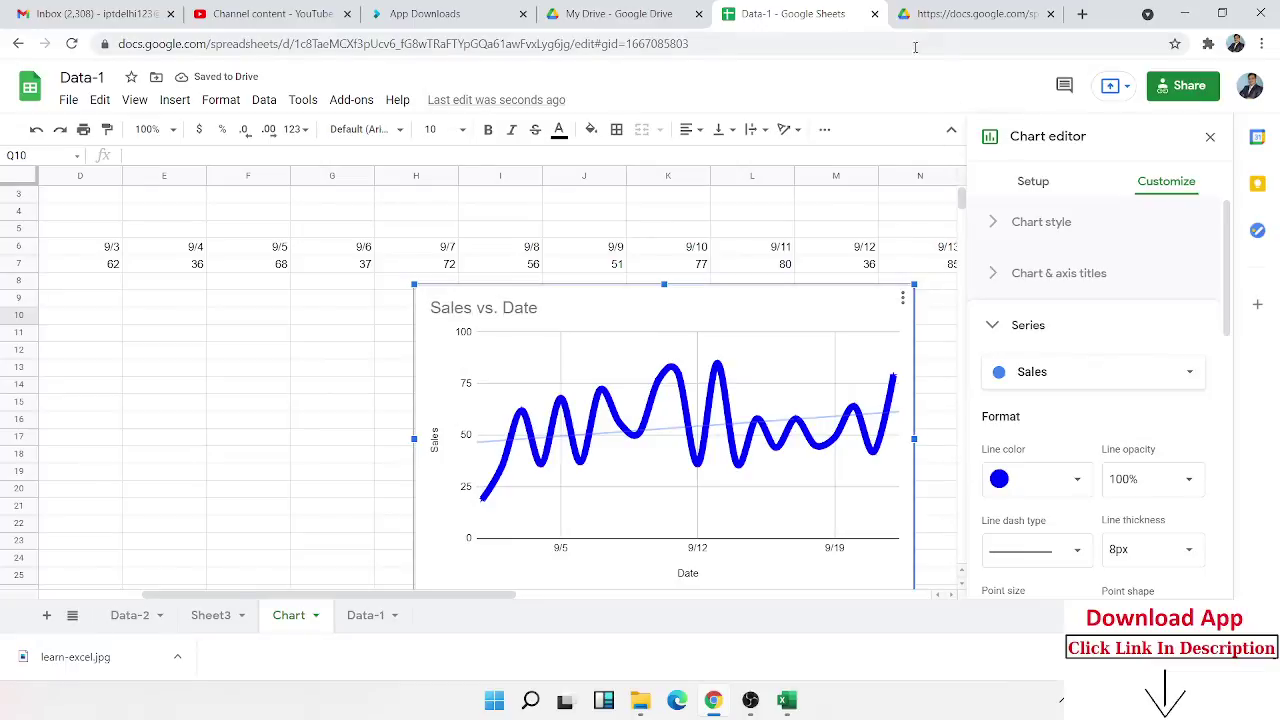
left_click(925, 18)
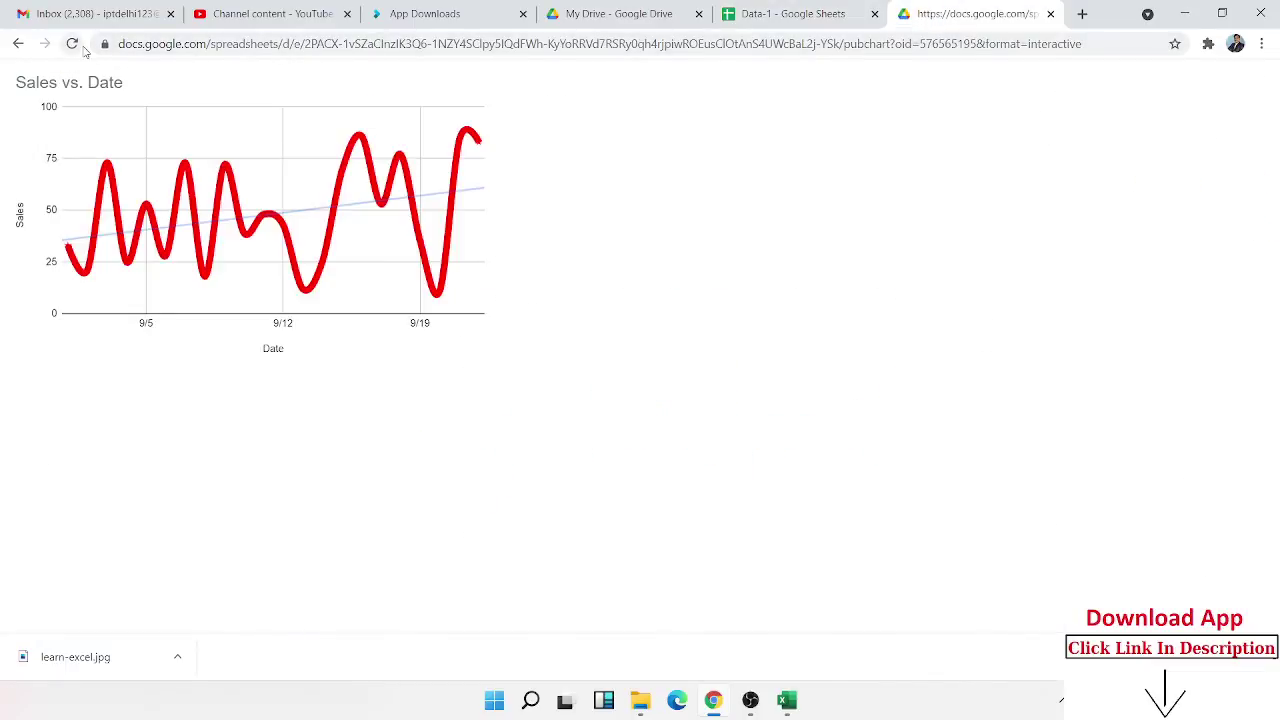
Reload the published chart, then return to the spreadsheet and close the chart editor.
left_click(74, 45)
left_click(795, 14)
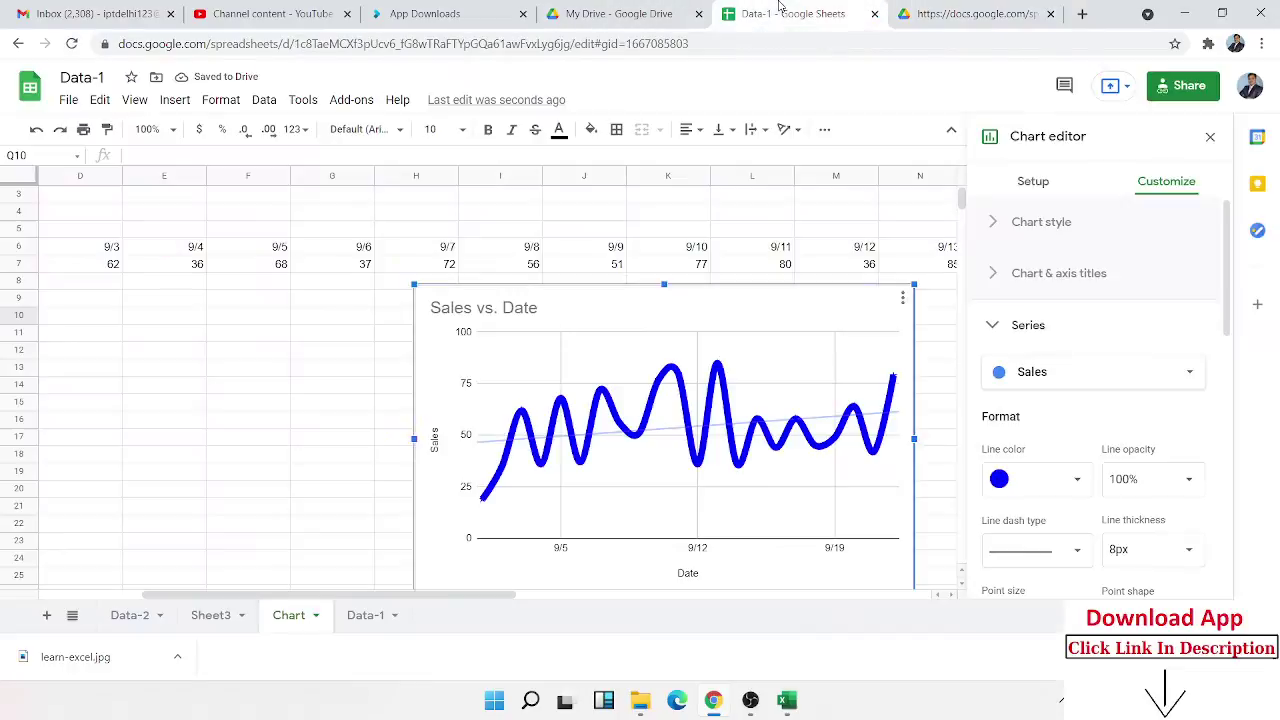
left_click(878, 315)
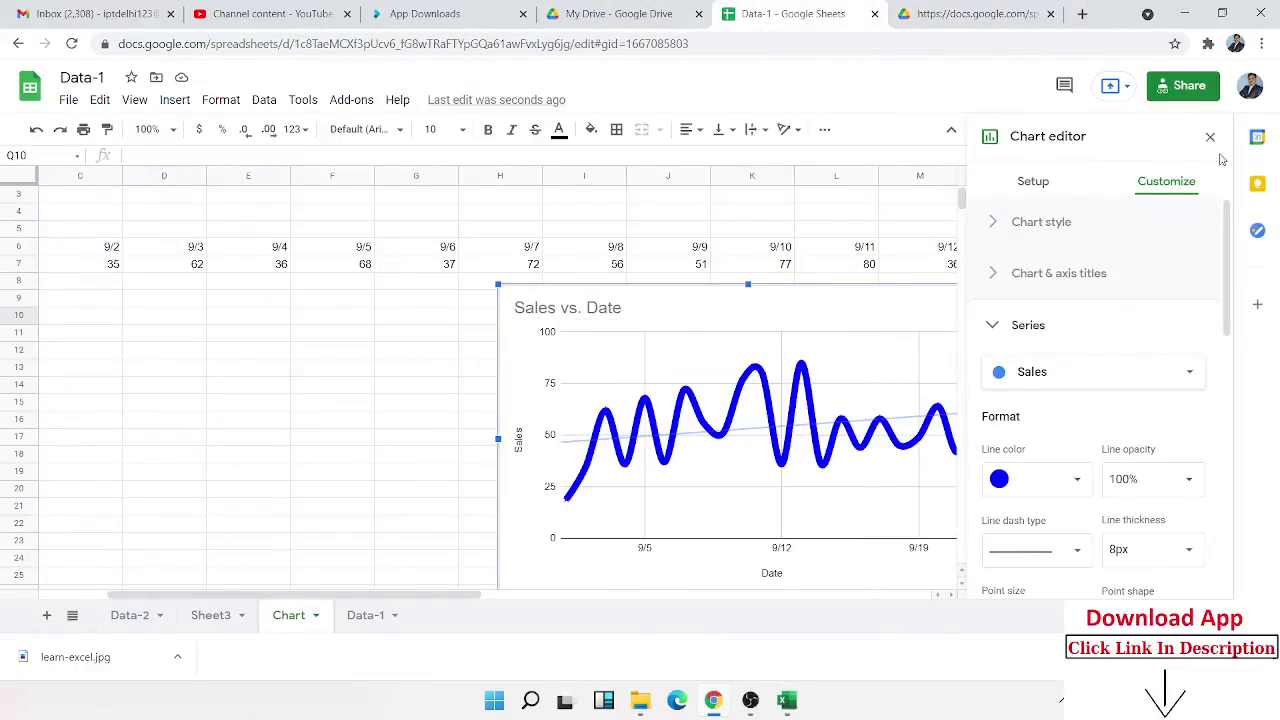
left_click(1210, 137)
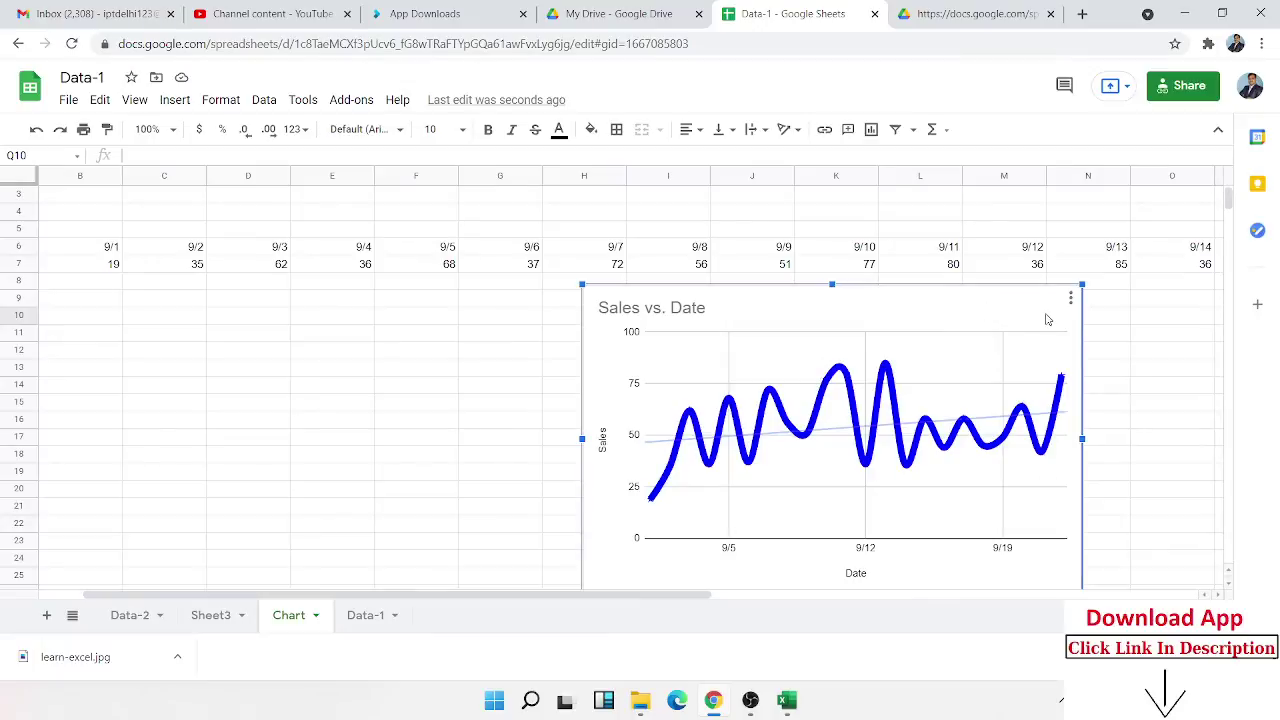
Open and close the chart's Publish settings, reload the published chart, and return to Data-1.
left_click(1070, 298)
mouse_move(990, 377)
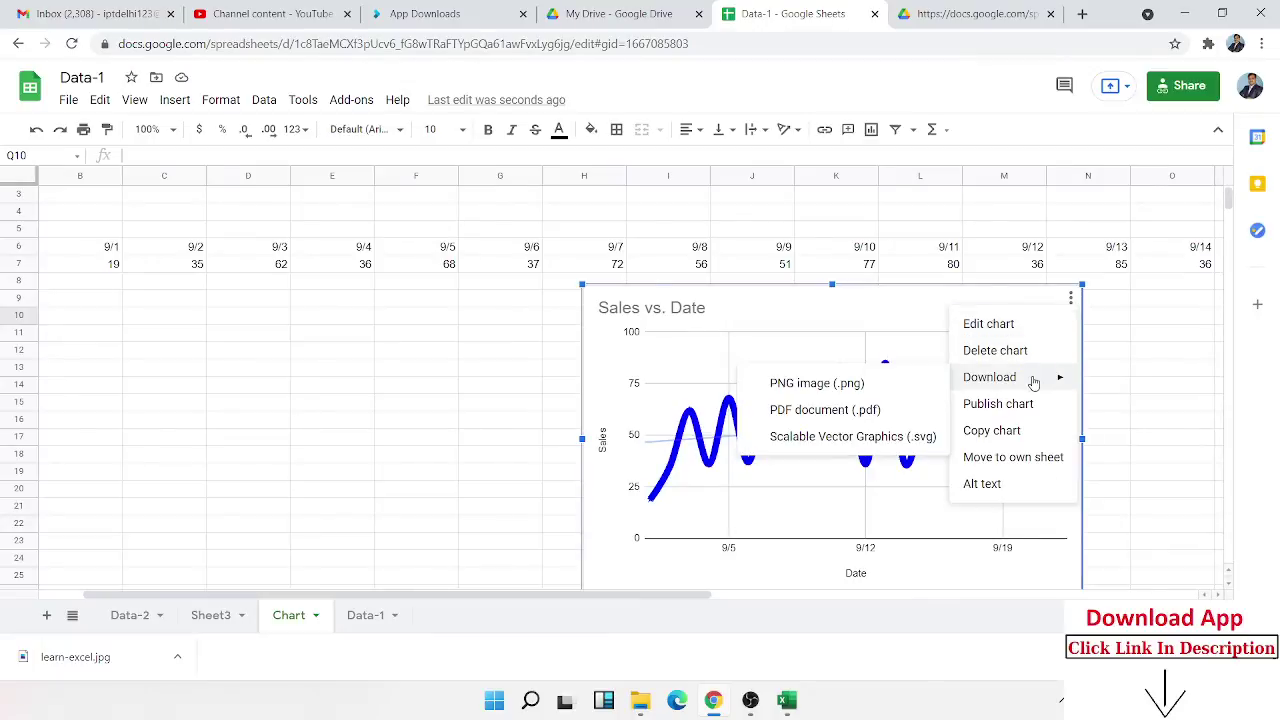
left_click(1020, 405)
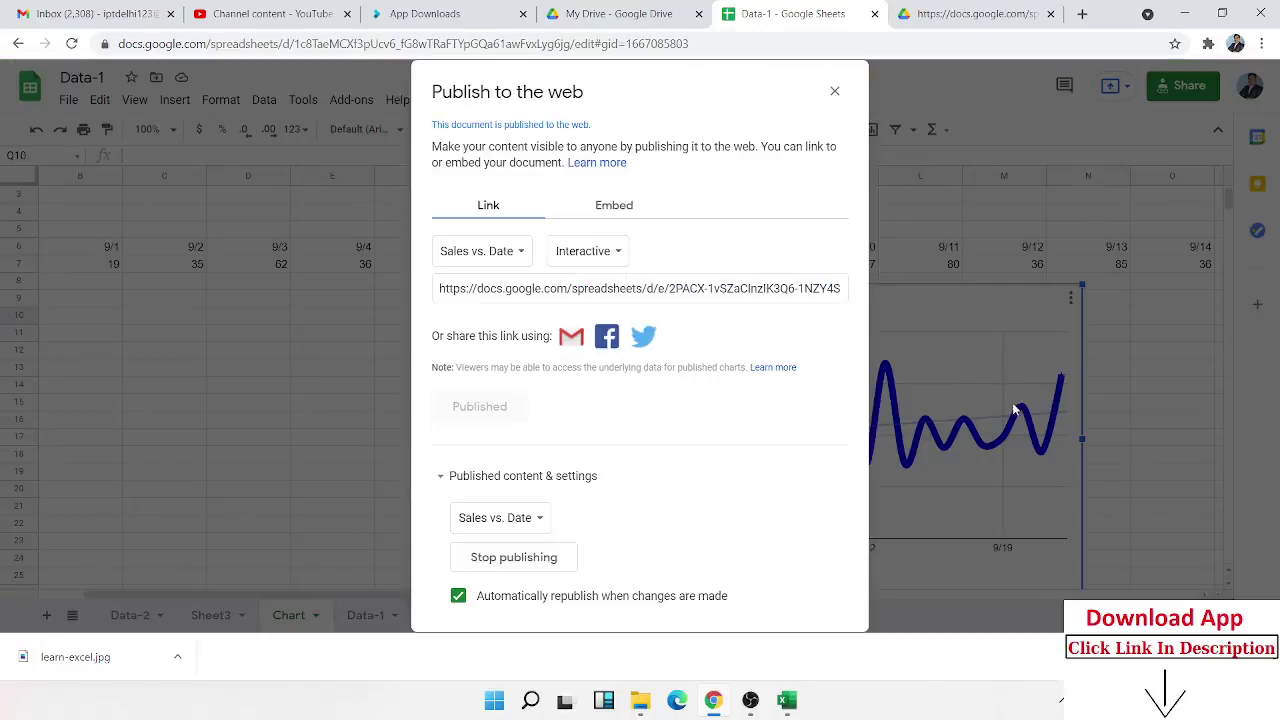
left_click(835, 92)
left_click(928, 18)
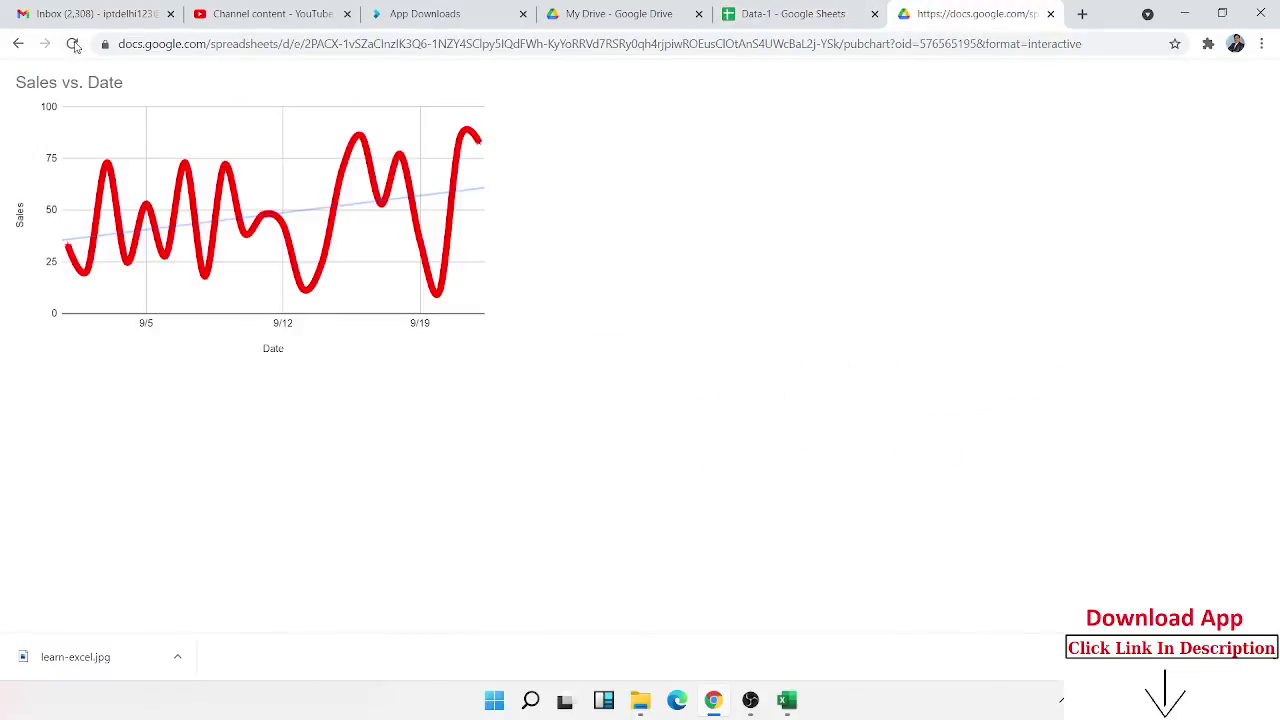
left_click(71, 43)
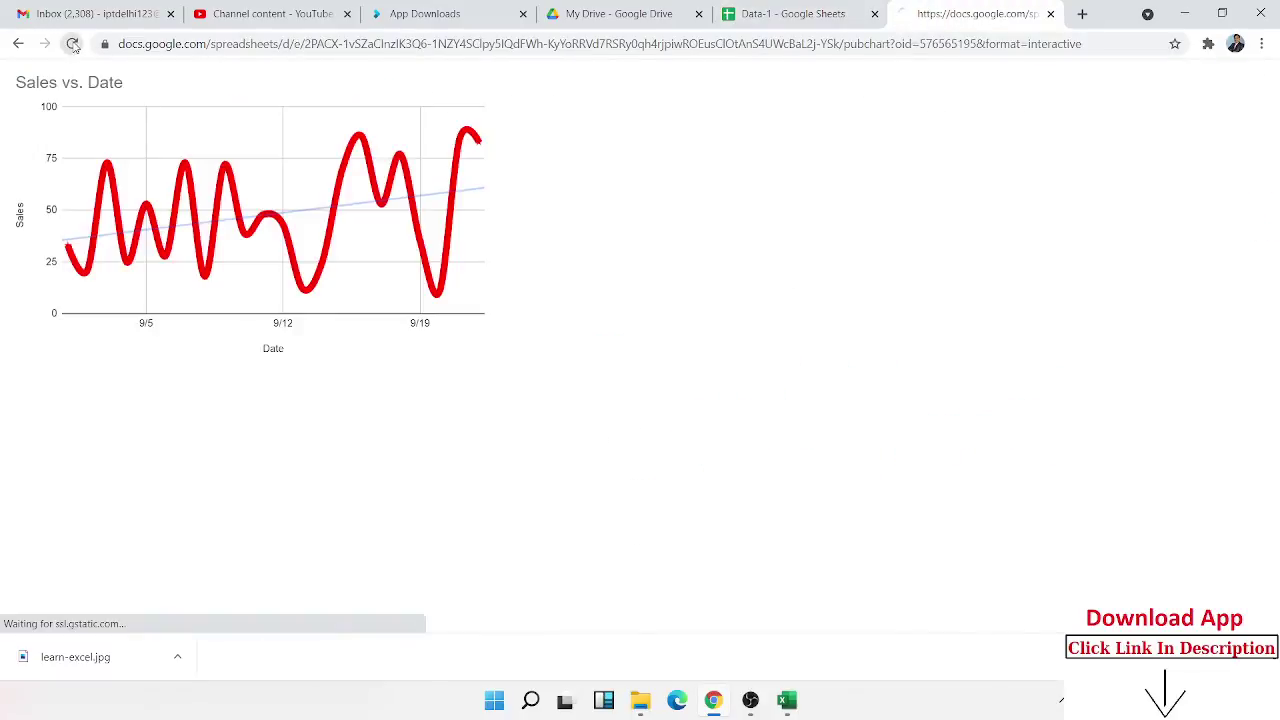
left_click(790, 14)
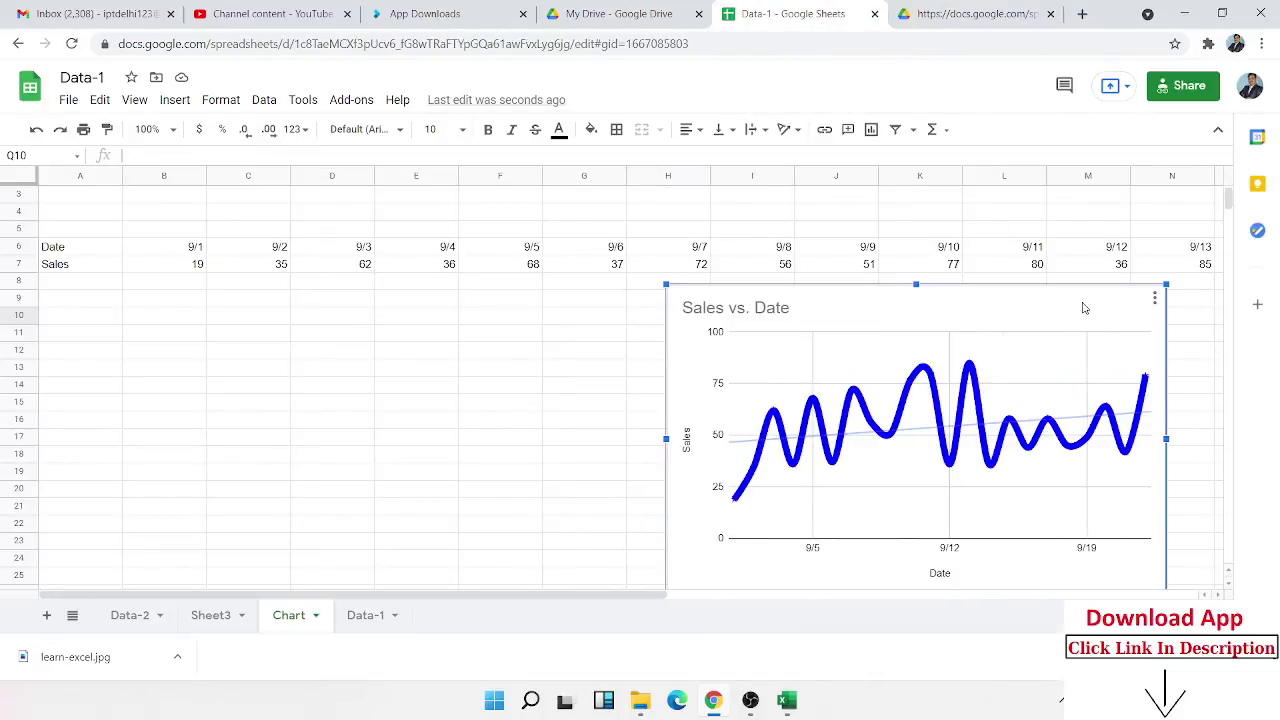
Move the chart left beneath columns B–H and revisit its publish settings.
left_click_drag(1083, 307, 623, 320)
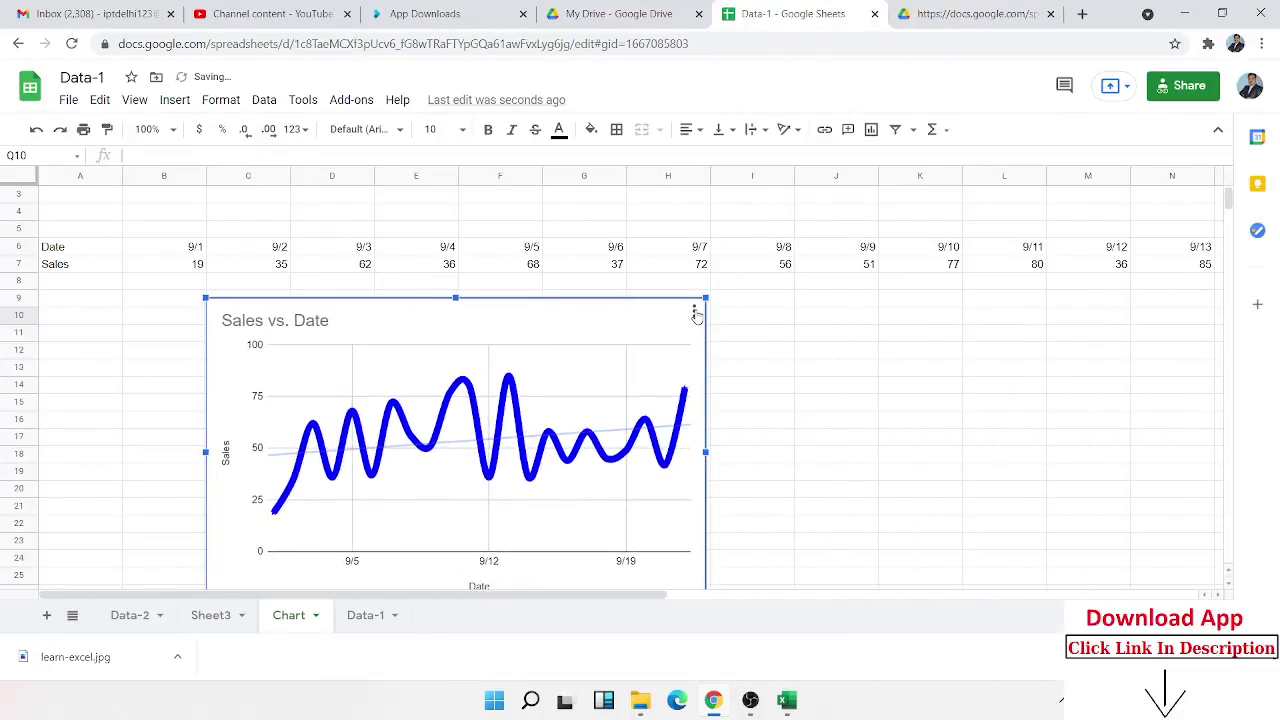
left_click(695, 313)
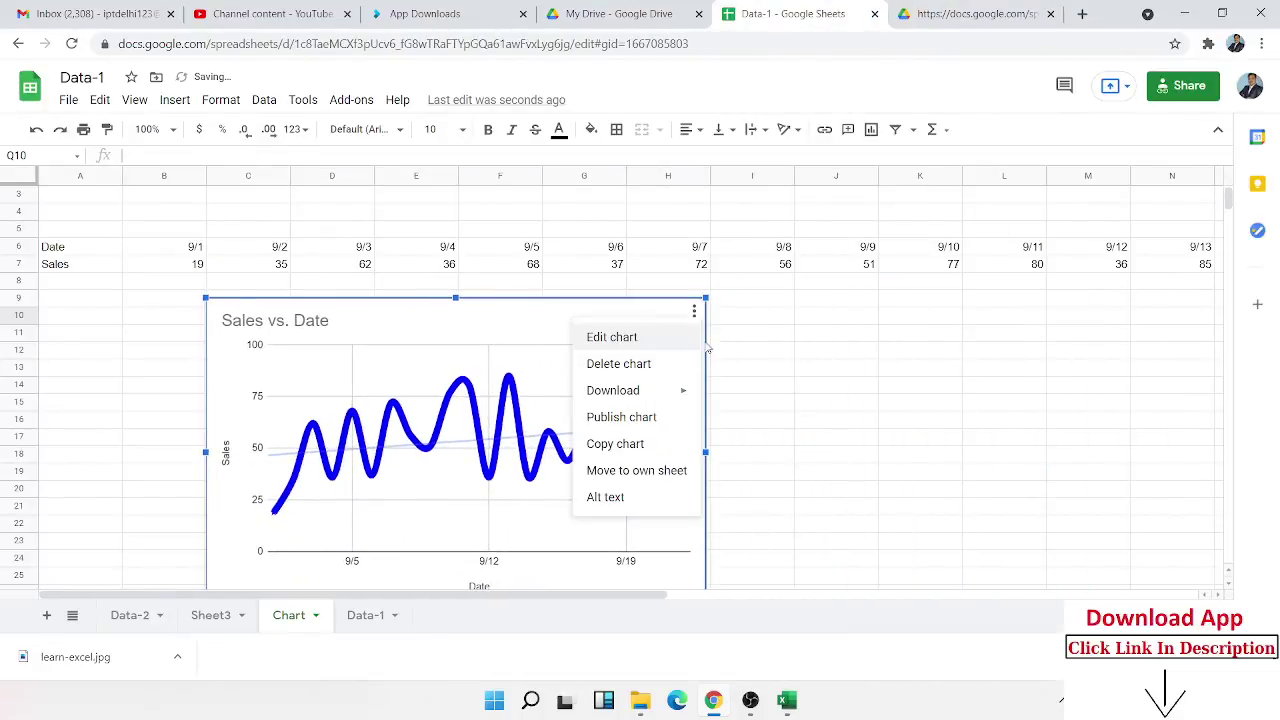
left_click(622, 417)
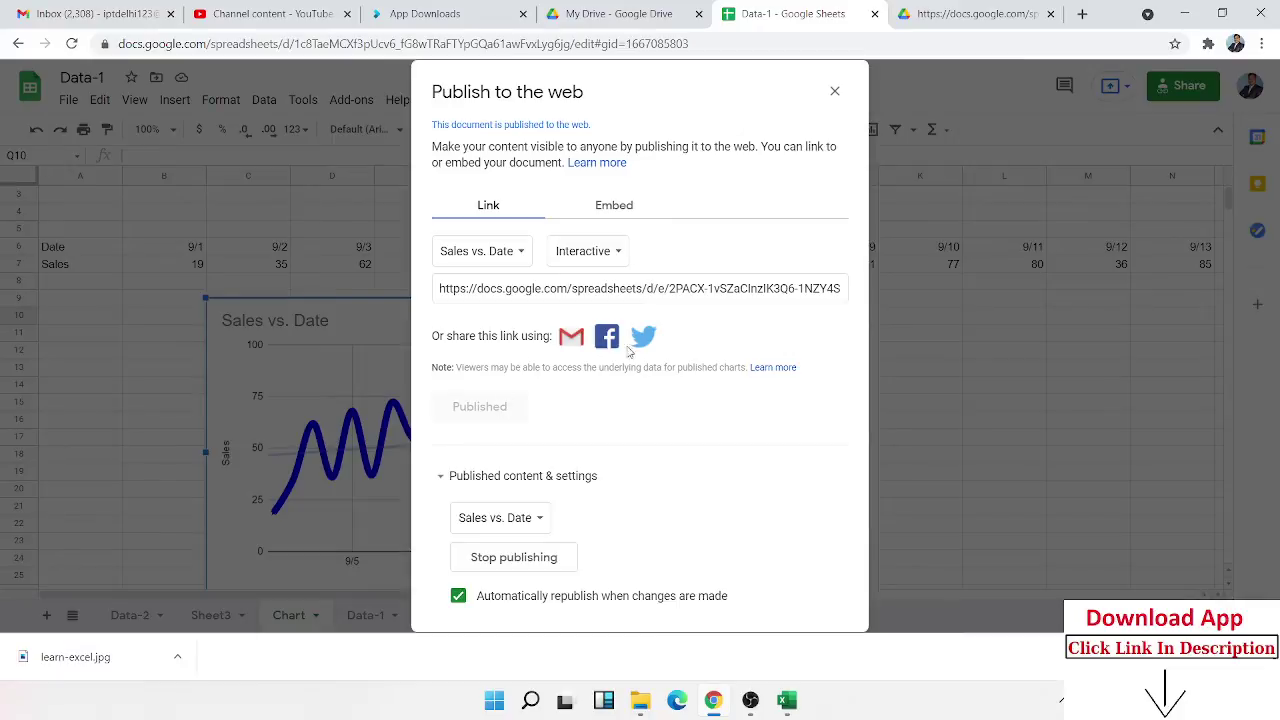
key("Escape")
left_click(779, 392)
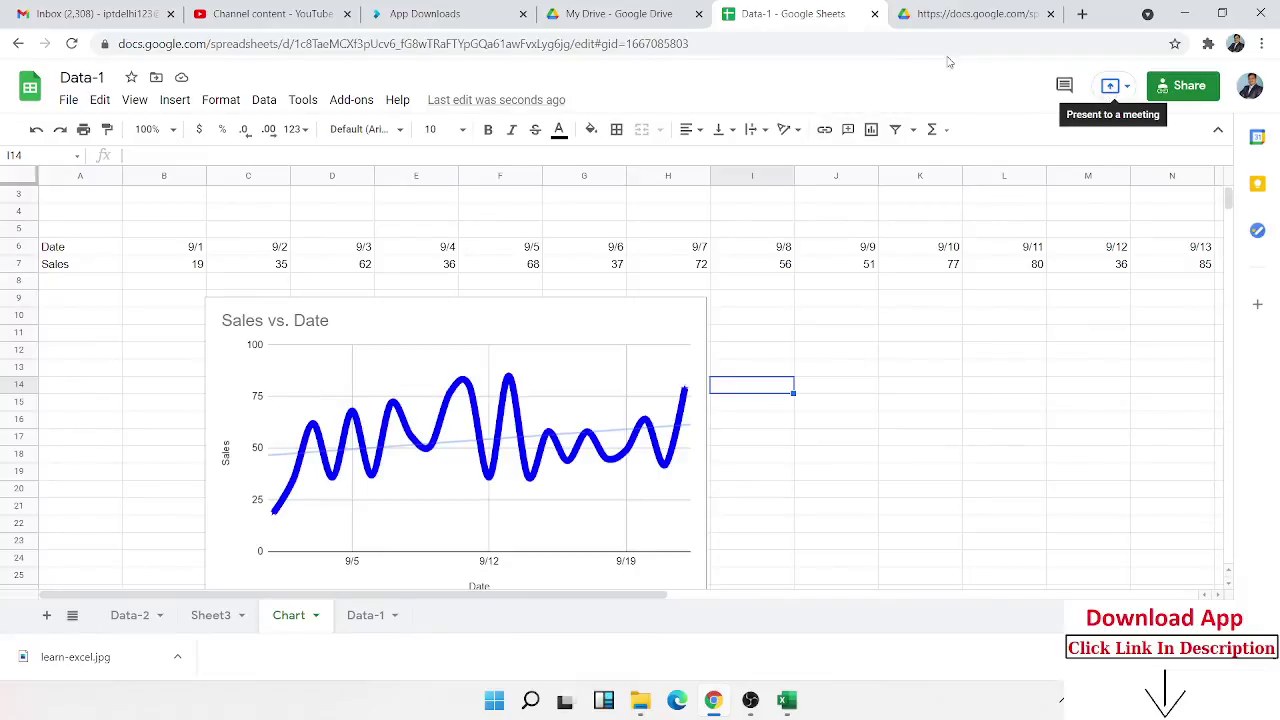
Reload the published chart to confirm it's blue, then close its tab.
left_click(968, 14)
left_click(73, 48)
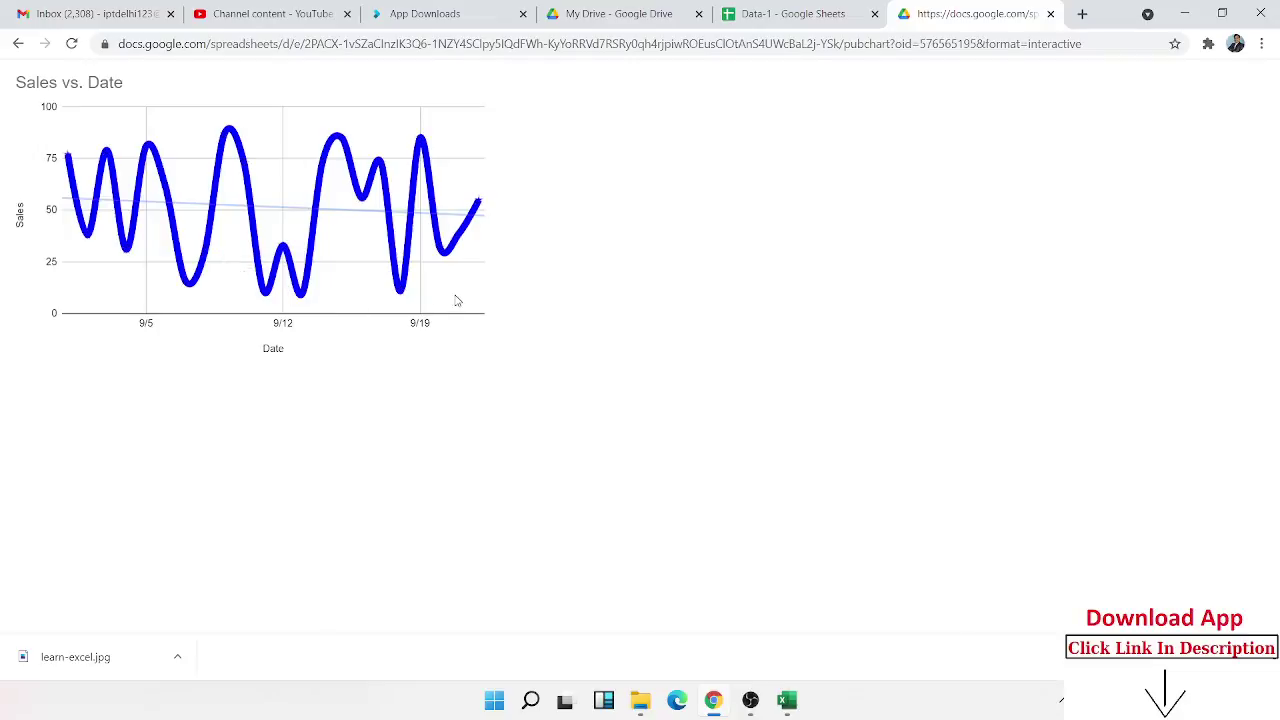
left_click(1050, 14)
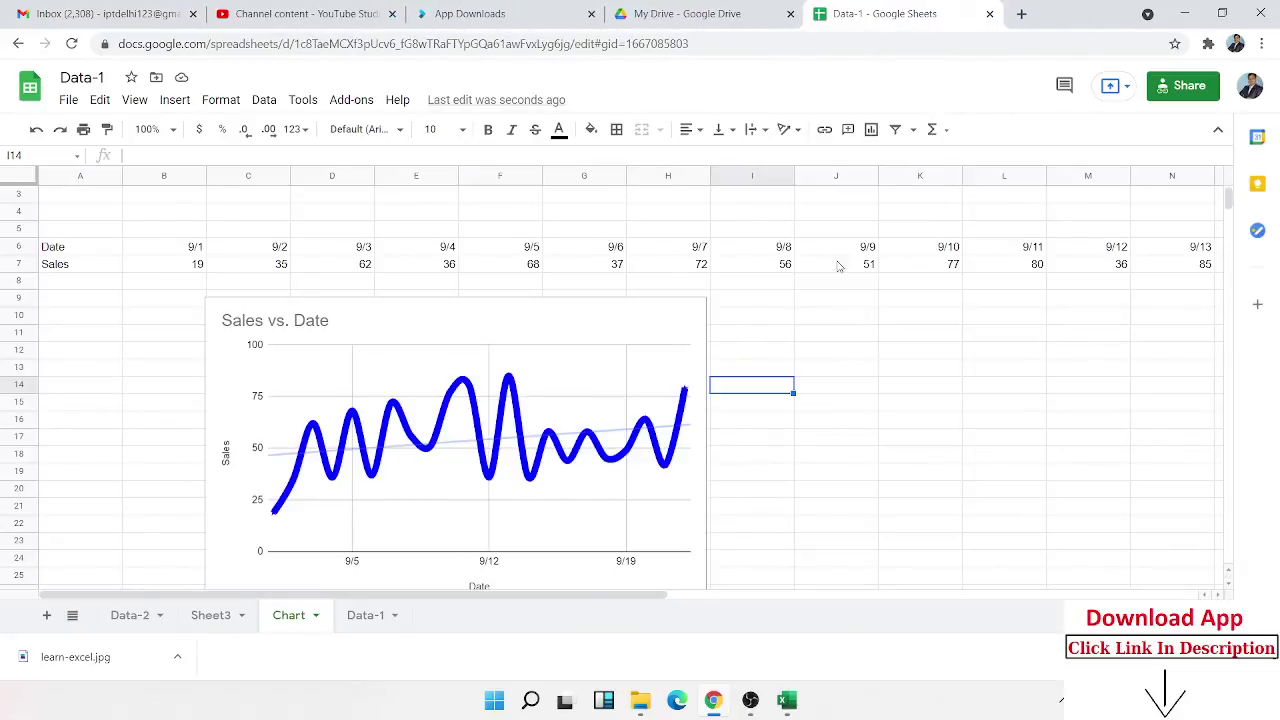
Change the chart type, trying Line and Smooth line before settling on Combo chart.
left_click(696, 306)
left_click(694, 310)
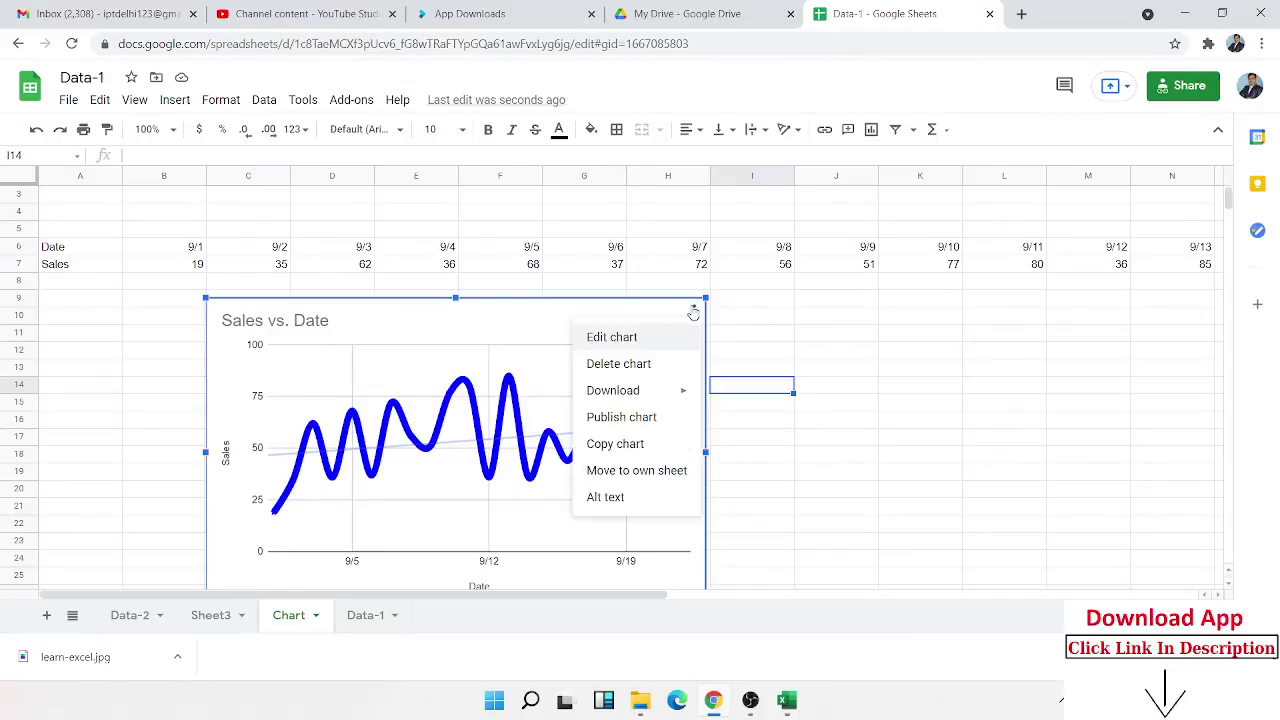
left_click(660, 343)
left_click(1075, 250)
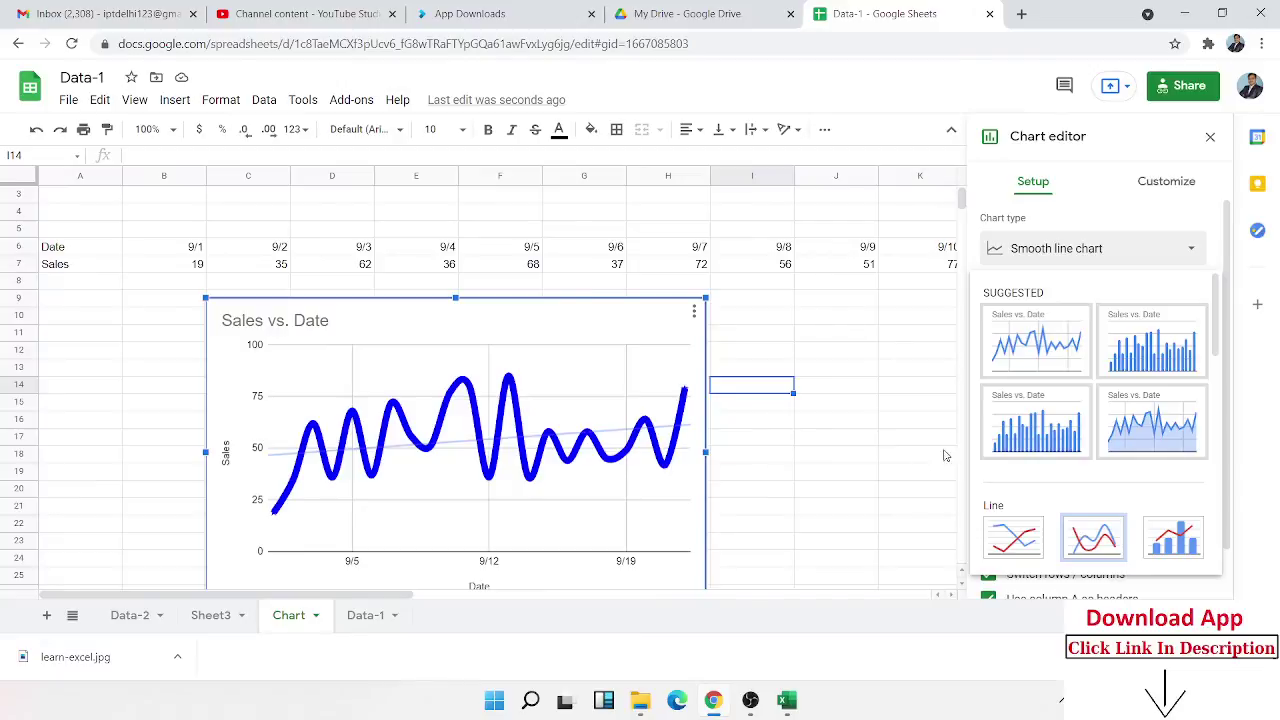
scroll(1025, 485, "down", 1)
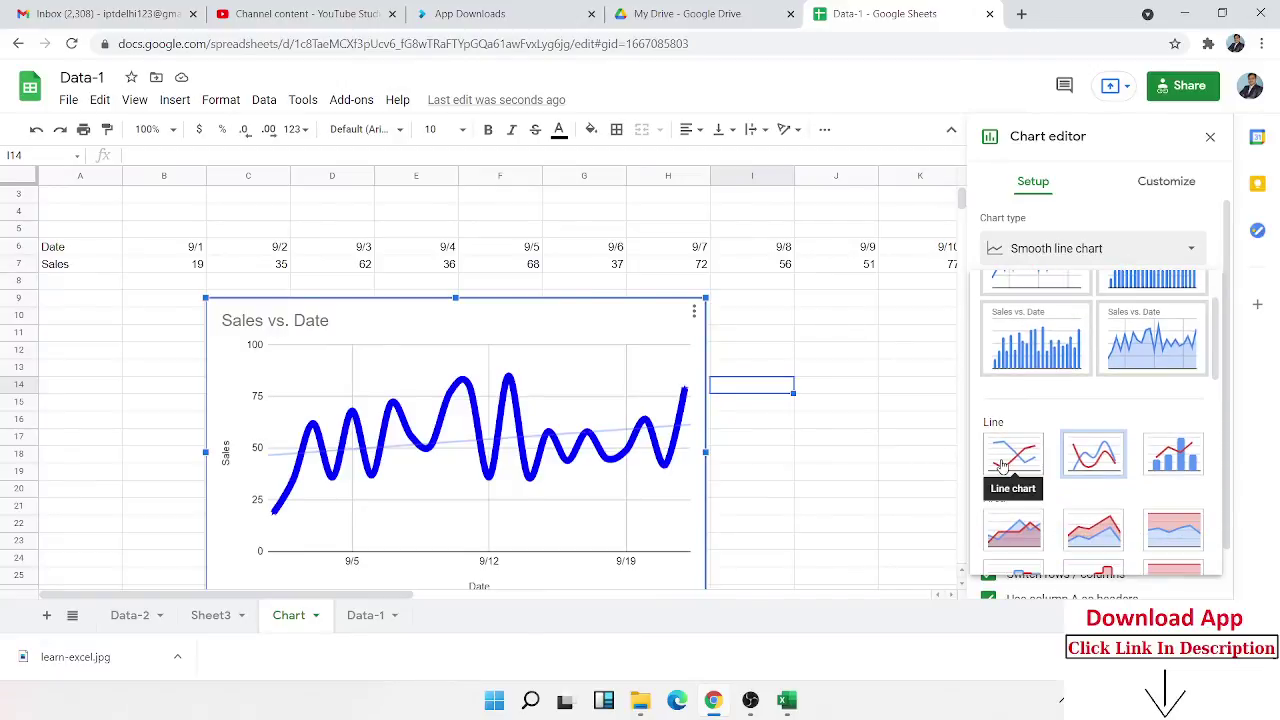
left_click(1003, 465)
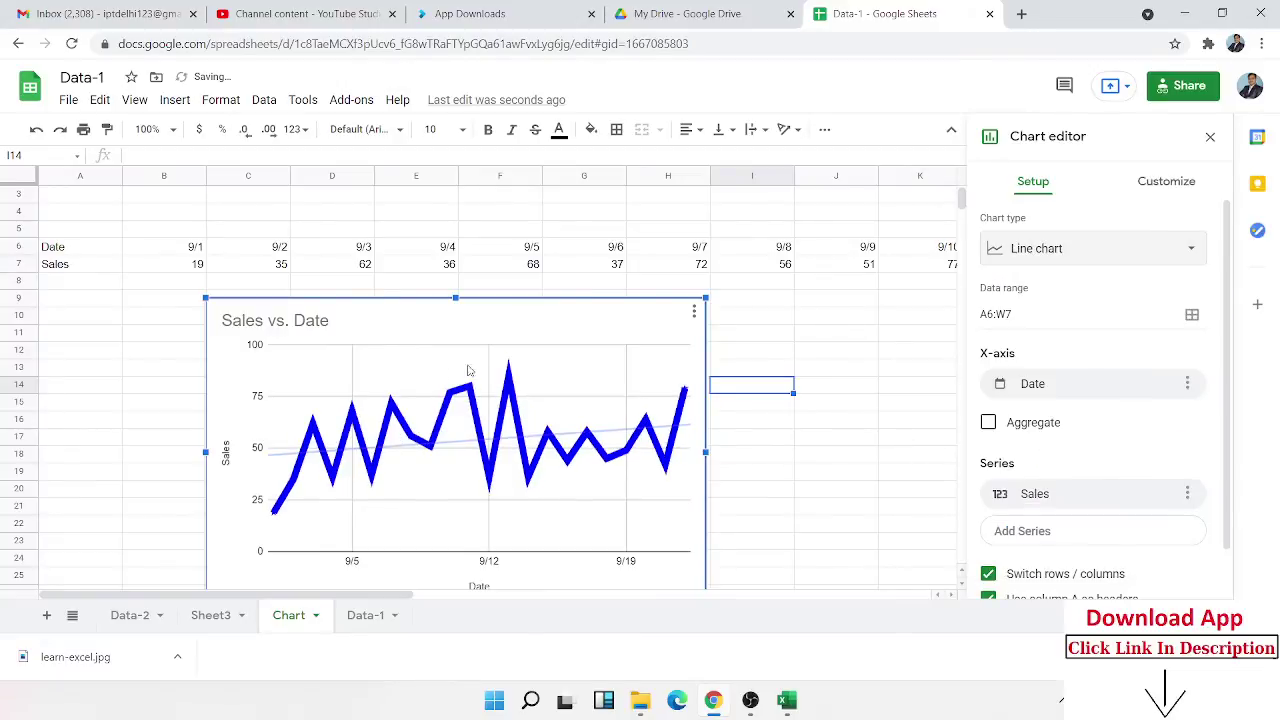
scroll(1048, 344, "down", 1)
scroll(1048, 344, "up", 1)
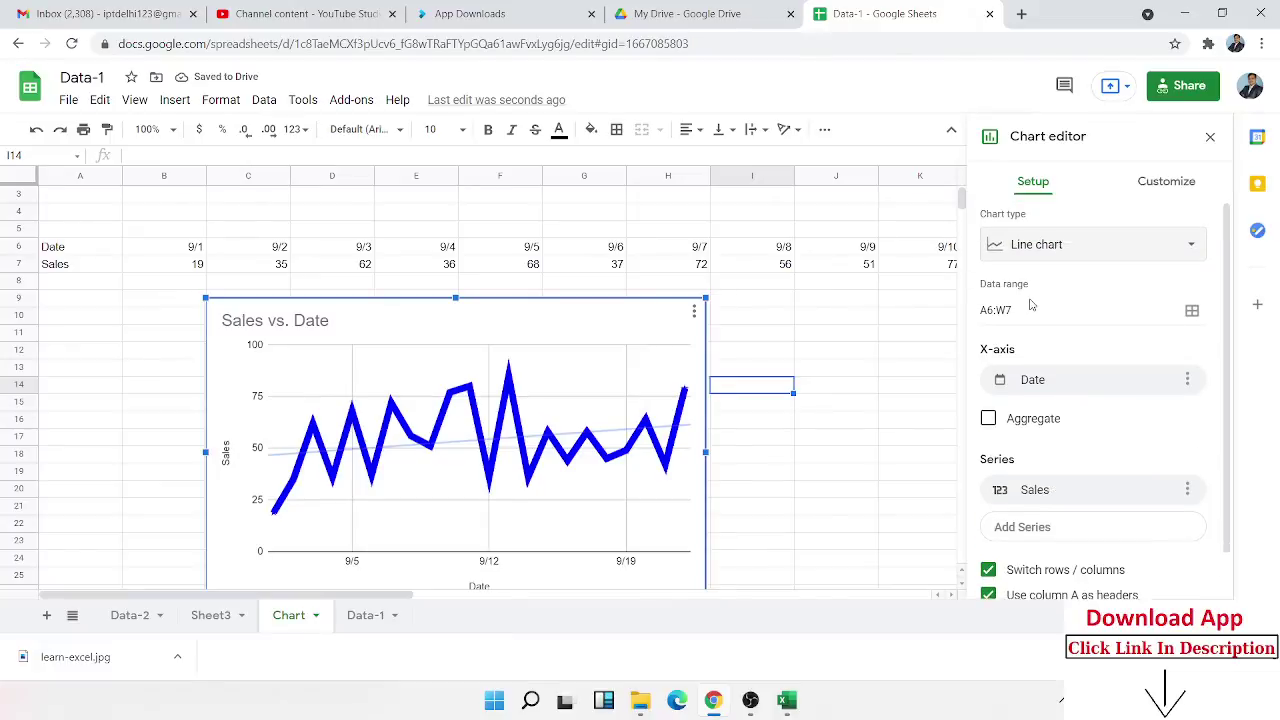
left_click(1035, 248)
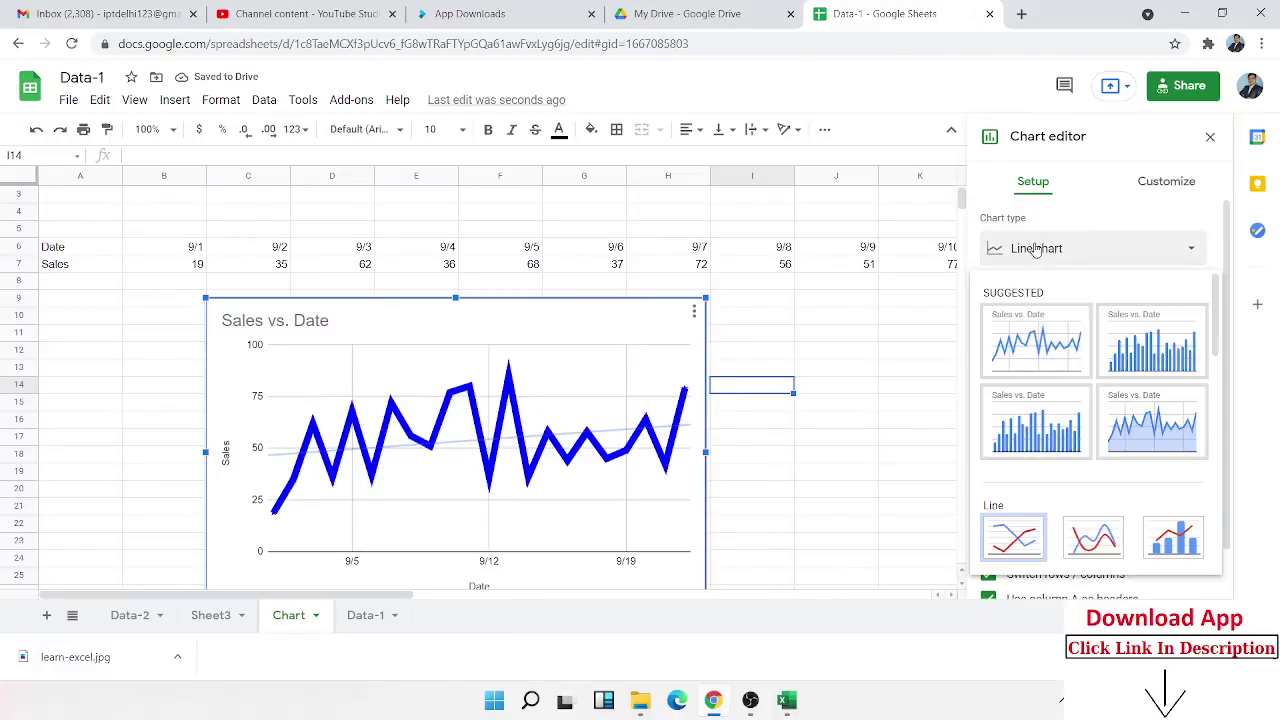
left_click(1112, 540)
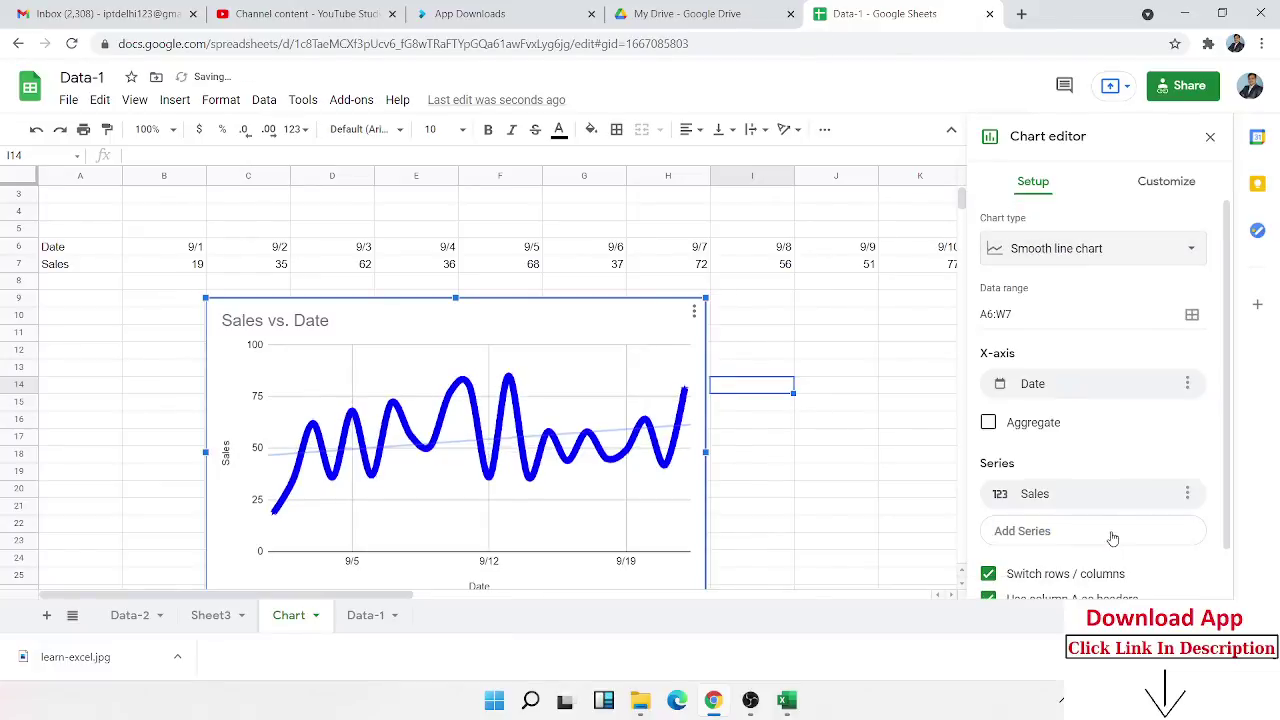
left_click(1045, 264)
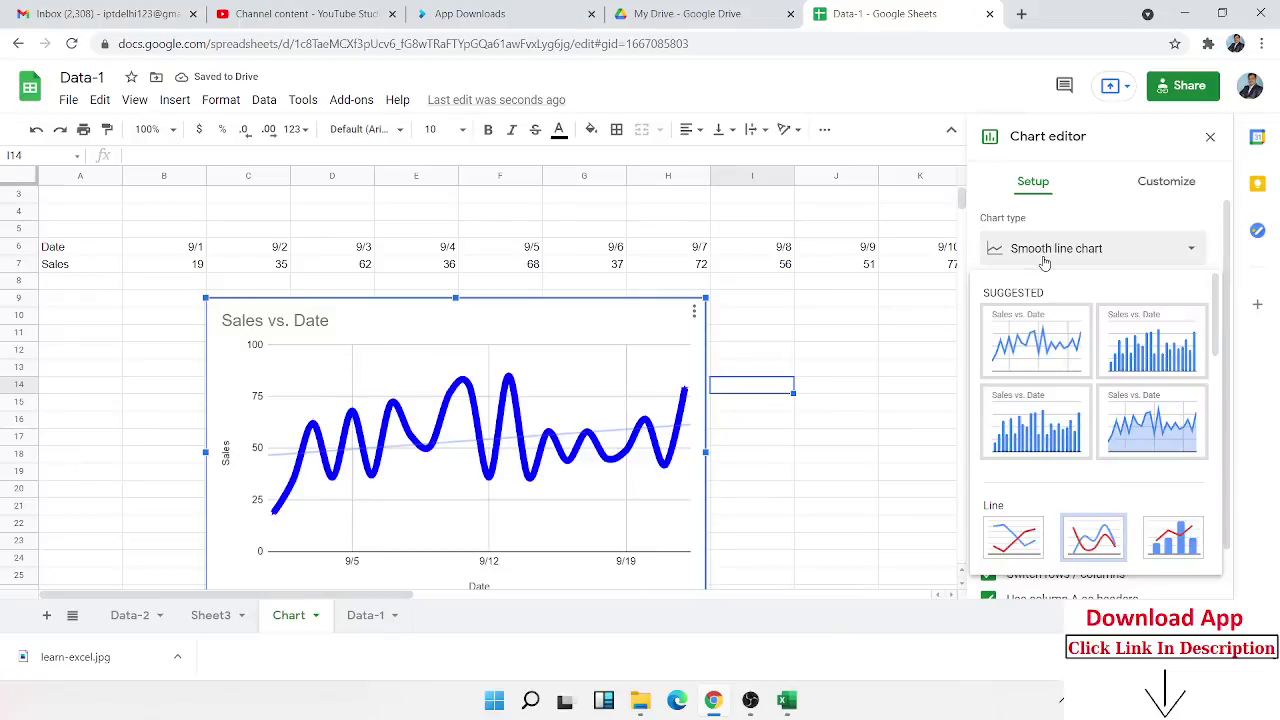
left_click(1186, 552)
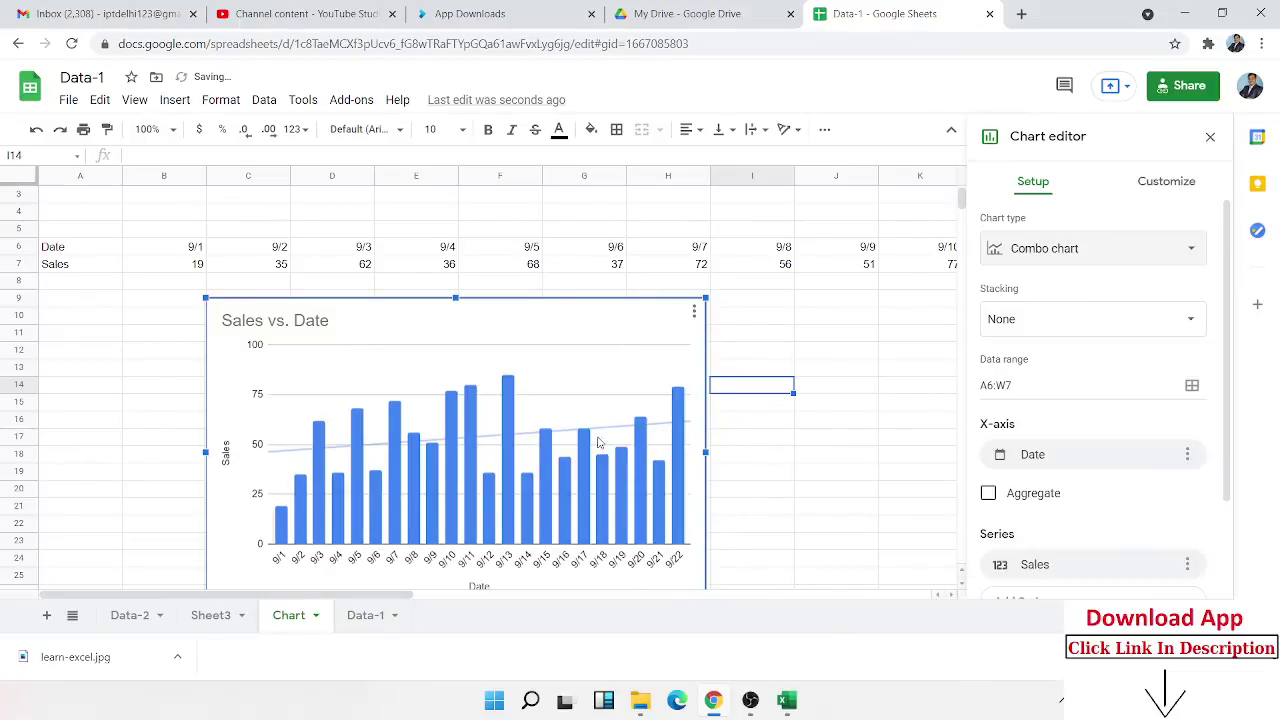
Clear the Sales vs. Date chart title and delete the chart from the sheet.
left_click(613, 327)
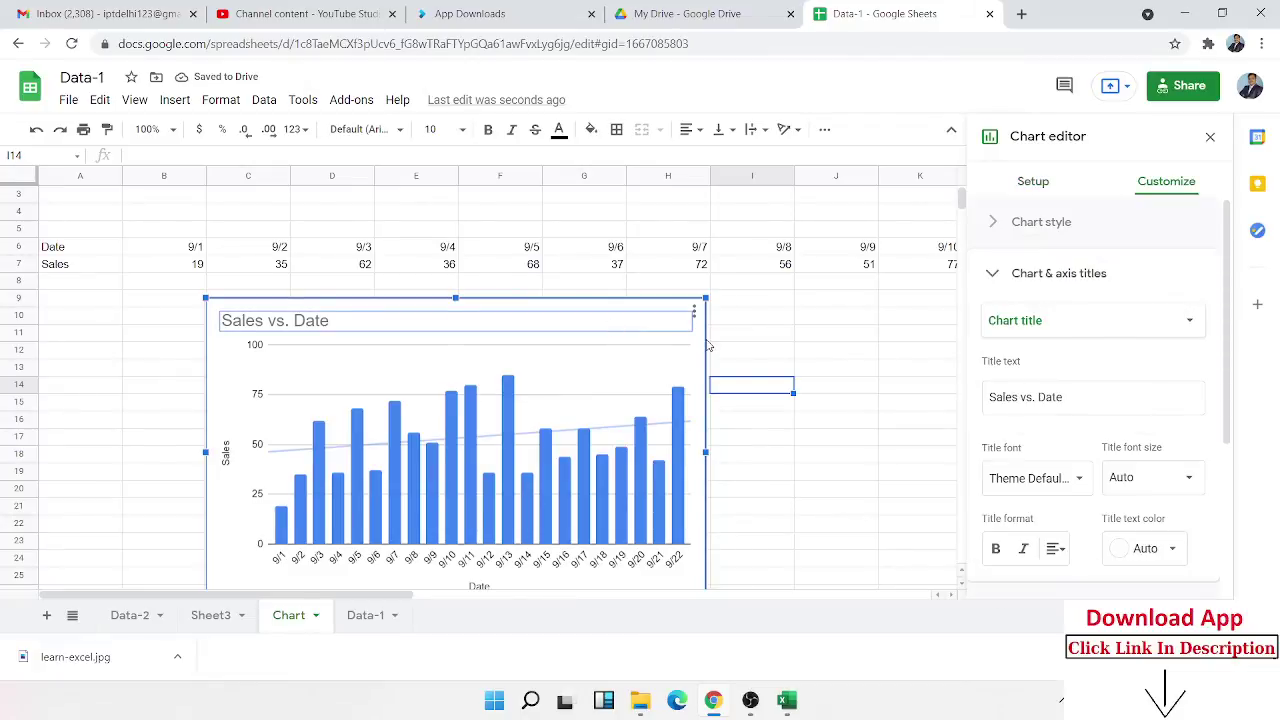
key("Delete")
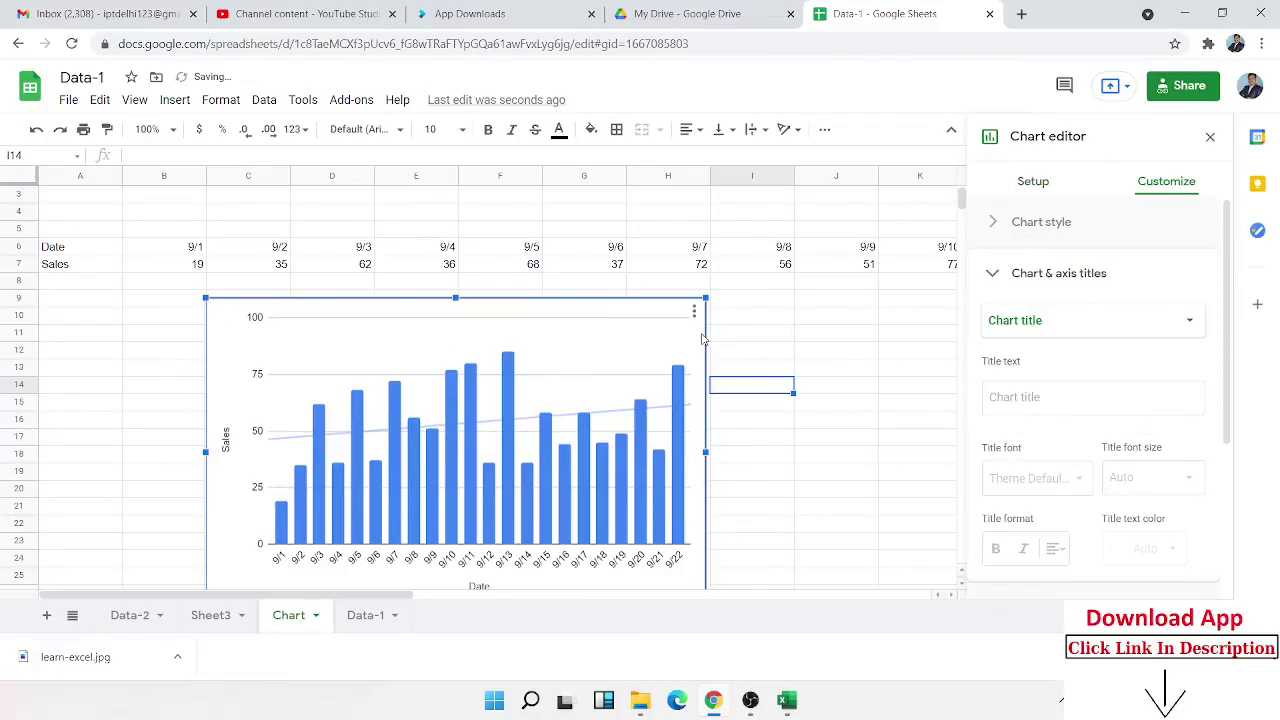
key("Delete")
Dismiss the chart editor and label cell A3 'Target'.
scroll(100, 332, "up", 1)
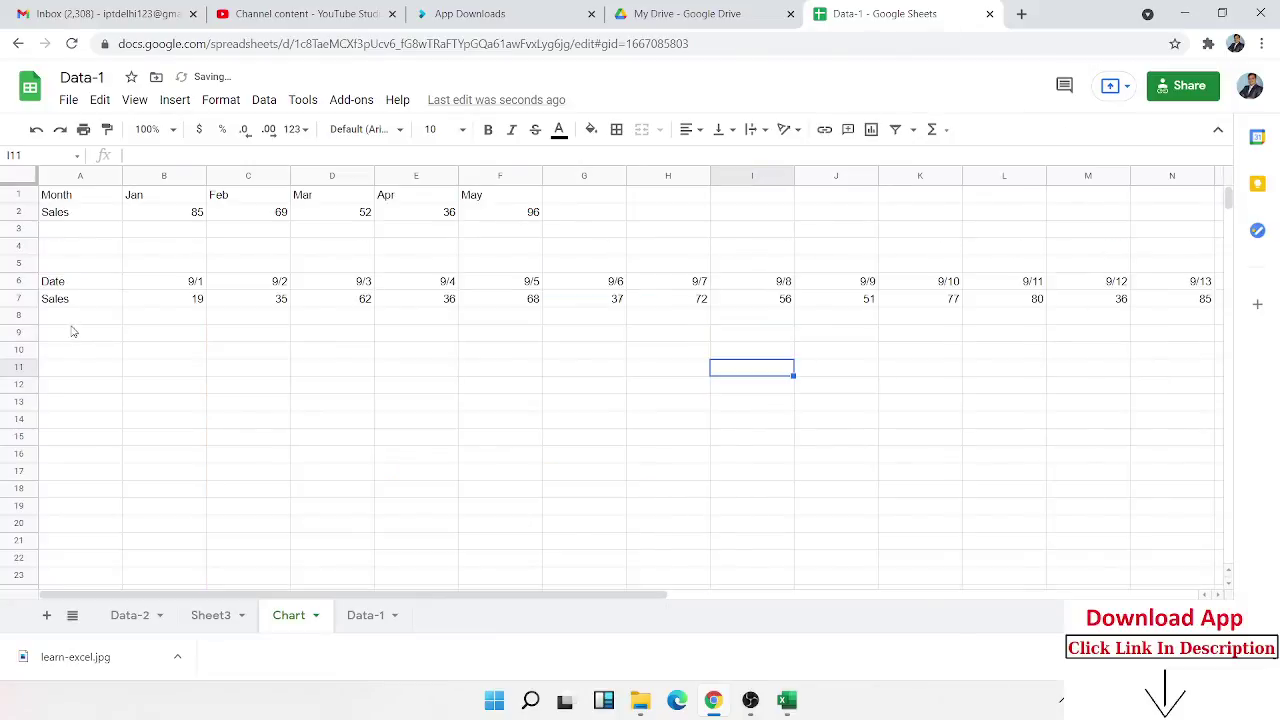
left_click(57, 200)
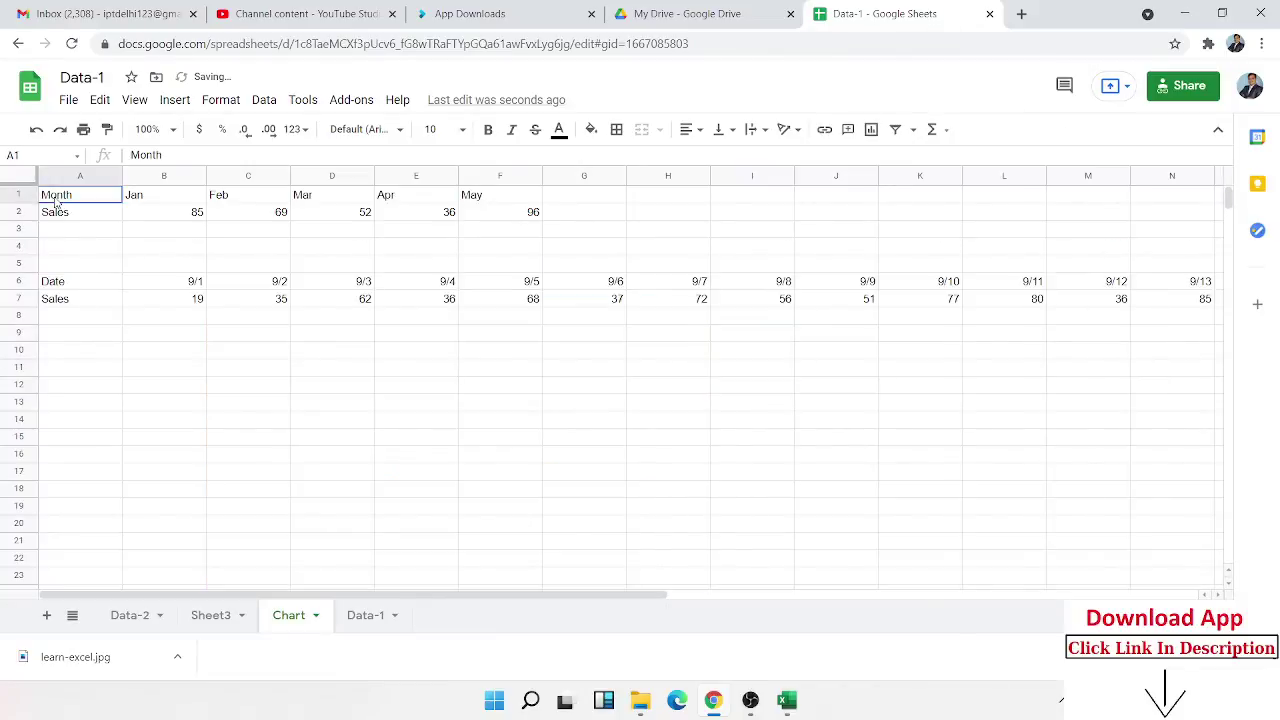
left_click(535, 215, "shift")
left_click(86, 239)
type("T")
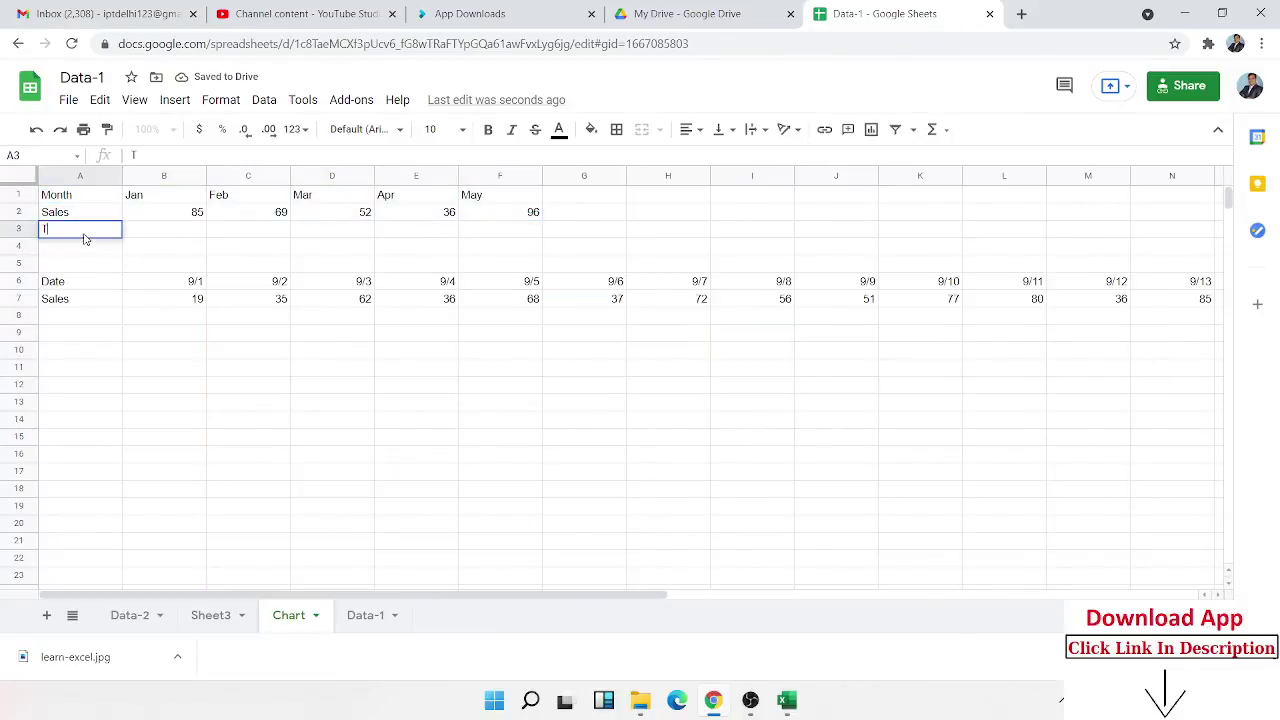
type("arget")
key("Tab")
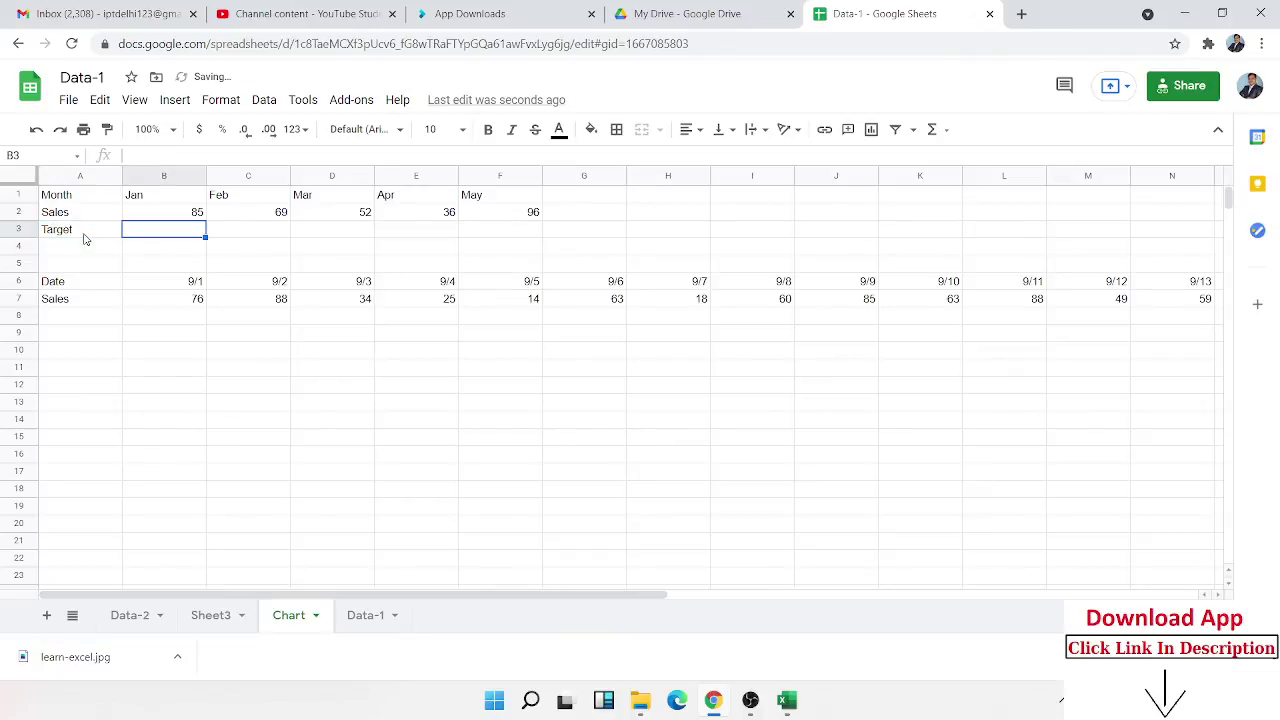
Enter targets 85, 69, 85, 78, 58 into B3:F3 and select A1:F3.
type("85")
key("Tab")
type("69")
key("Tab")
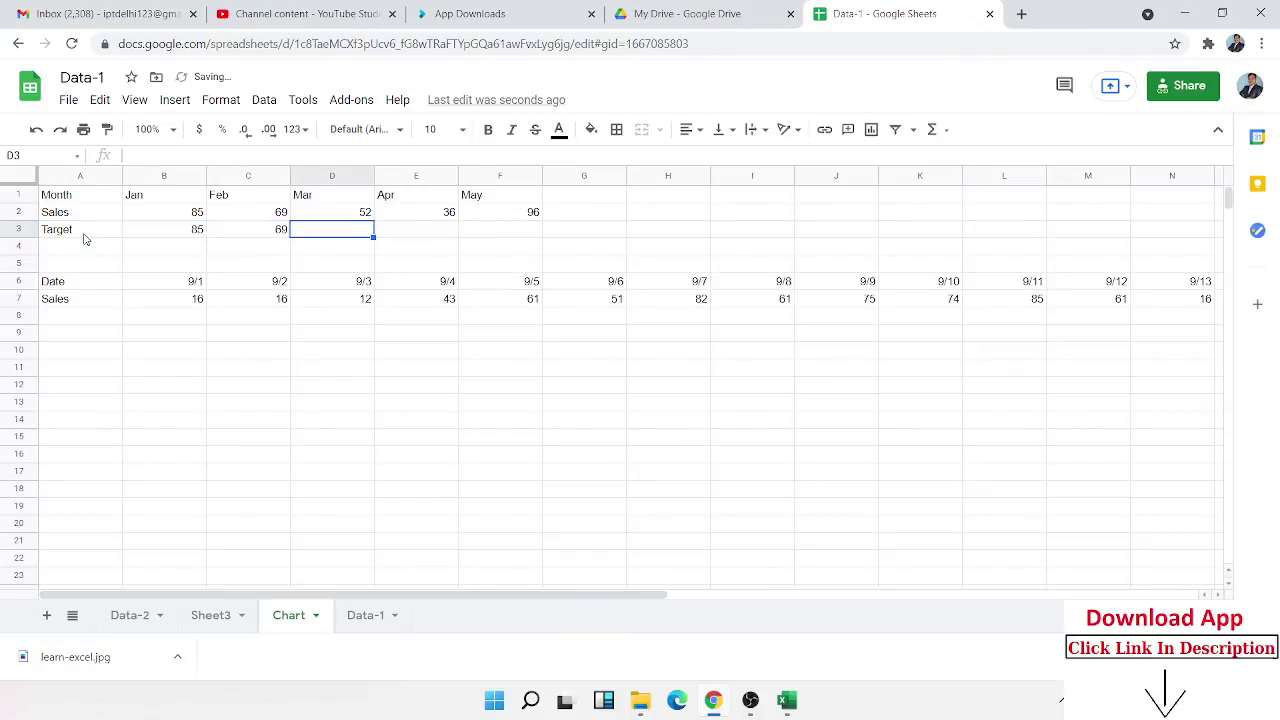
type("8578")
key("Tab")
type("58")
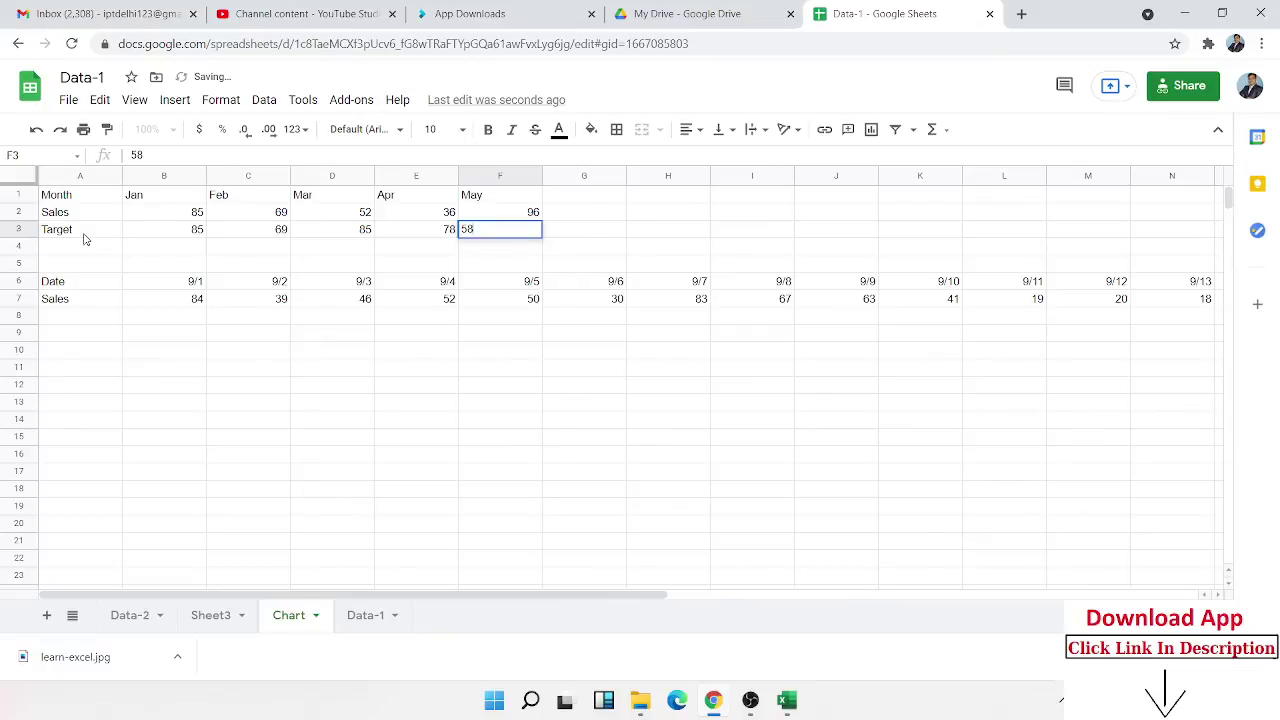
left_click(113, 265)
left_click_drag(88, 195, 495, 230)
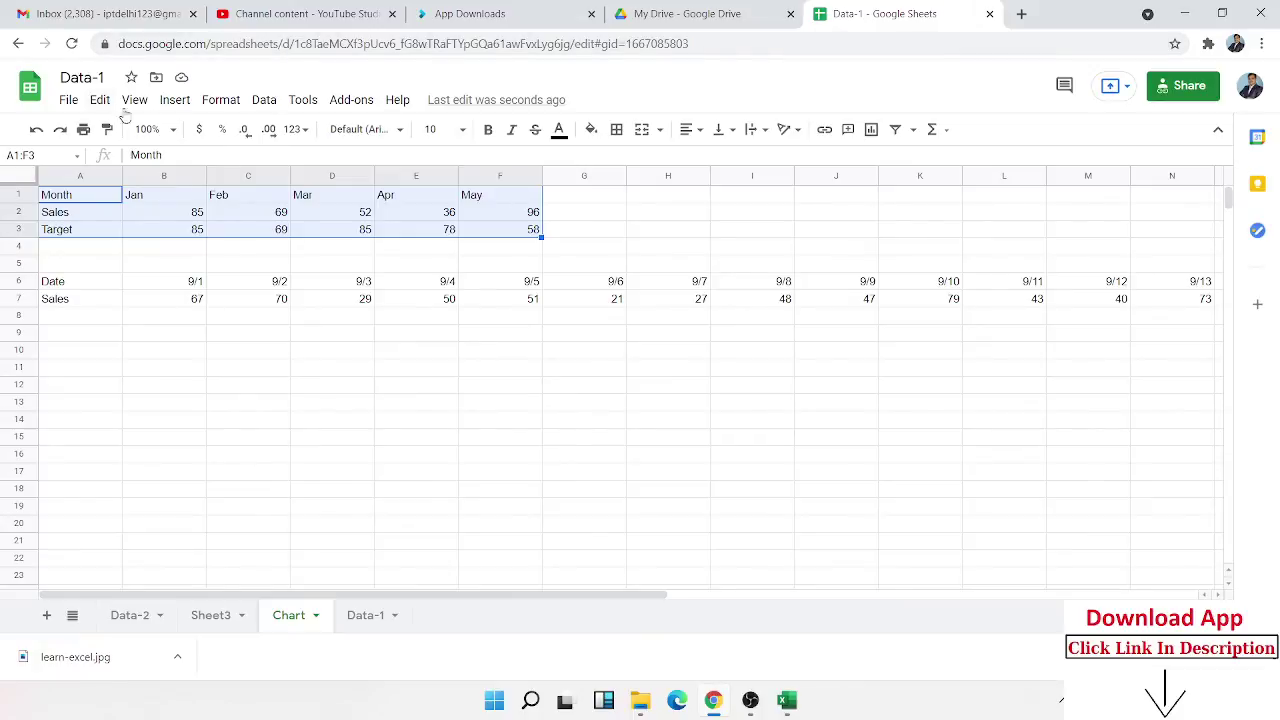
Insert a chart from A1:F3, move it below the data, and keep Combo chart after trying Line.
left_click(174, 100)
mouse_move(202, 358)
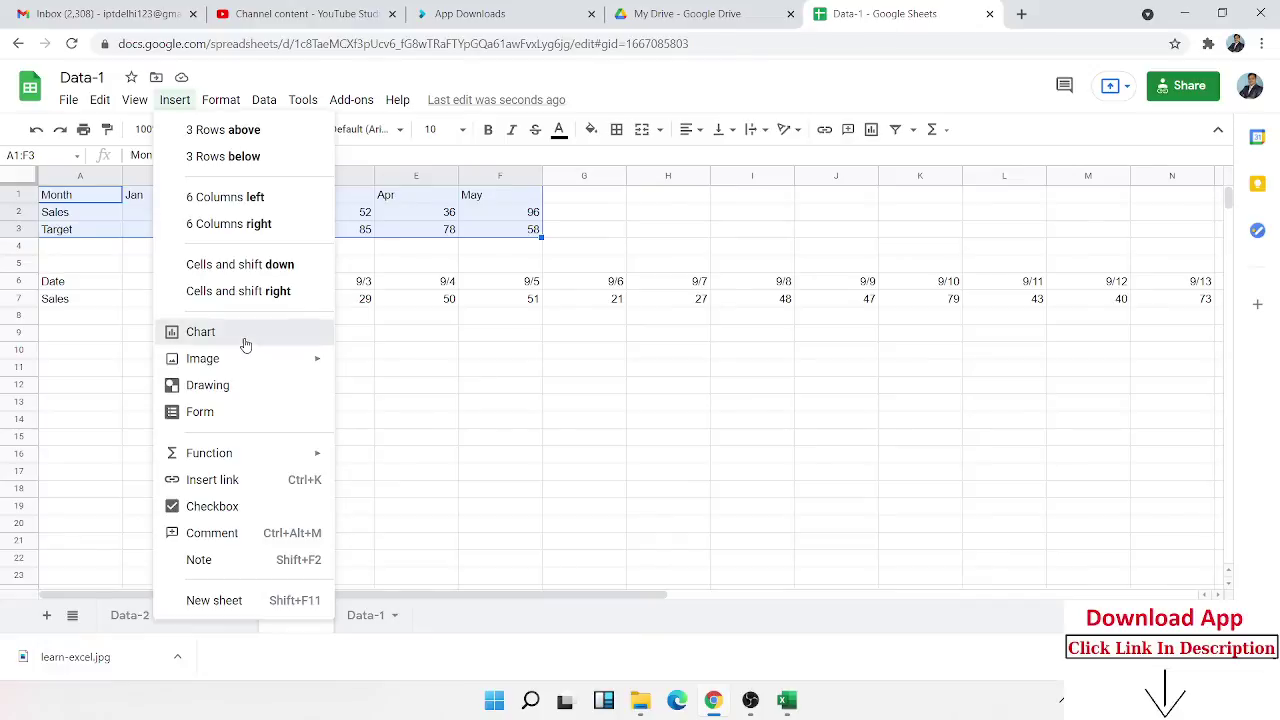
left_click(243, 336)
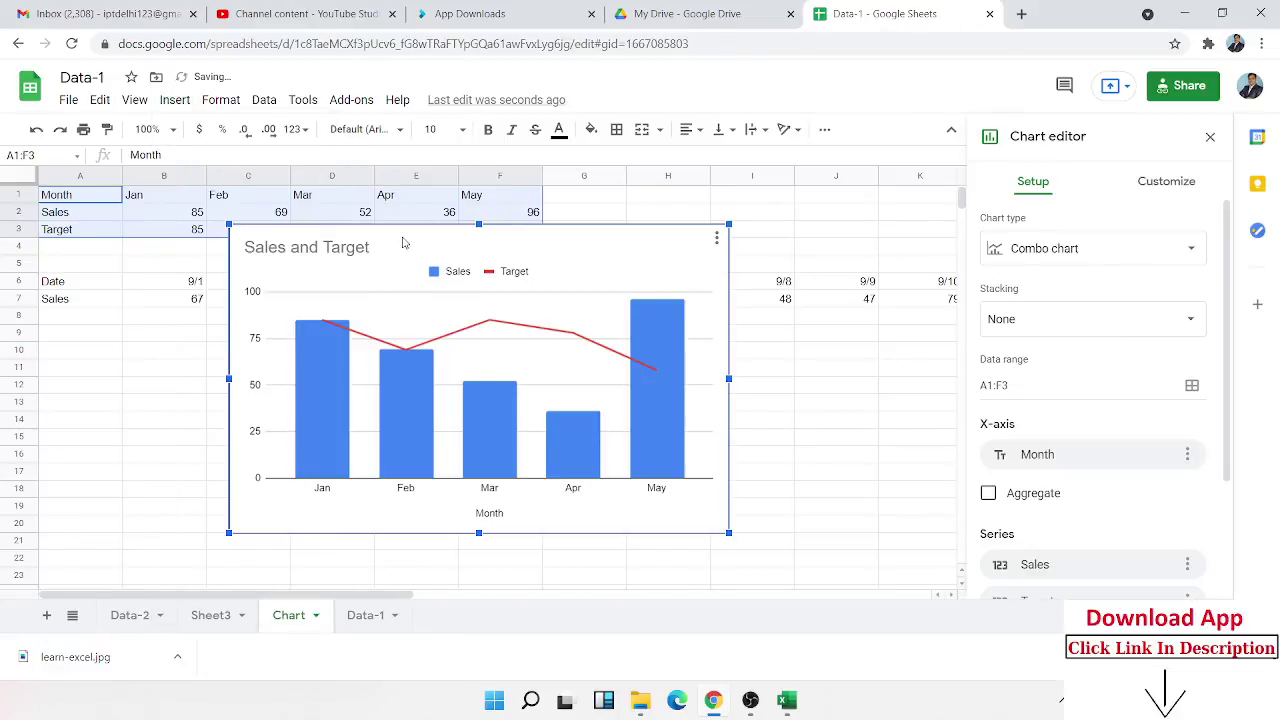
left_click_drag(403, 239, 305, 299)
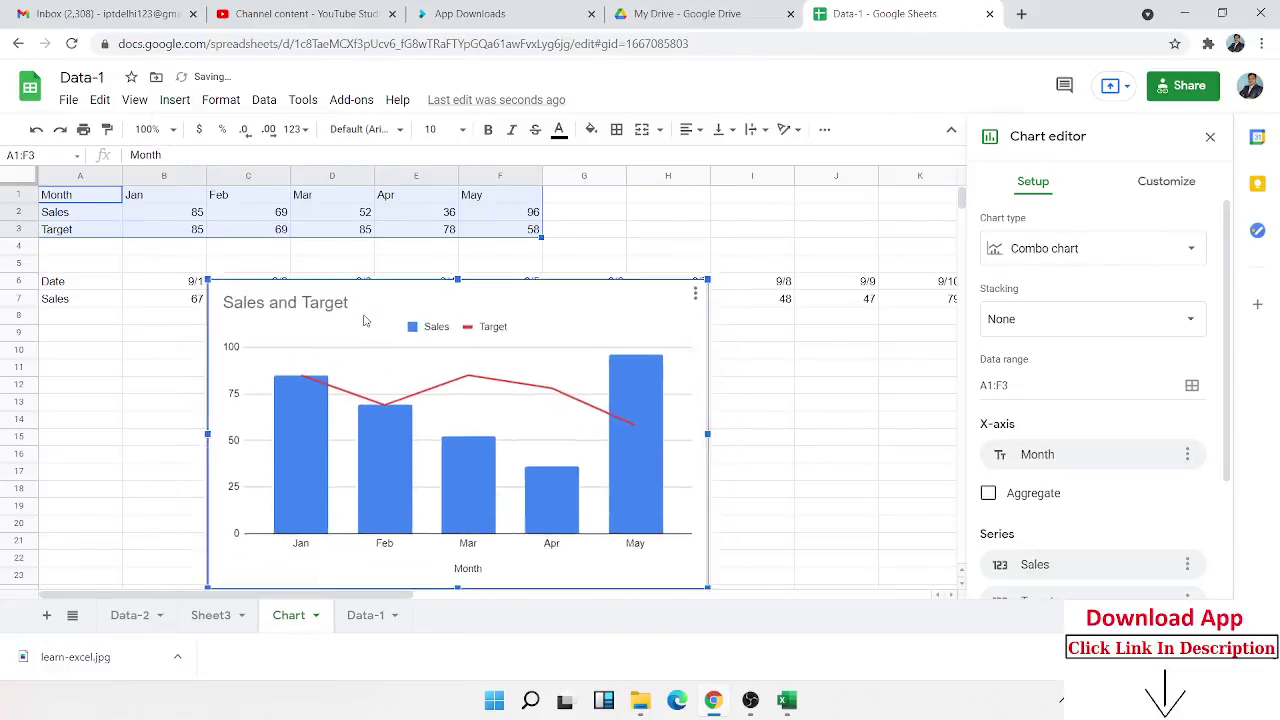
left_click(1035, 265)
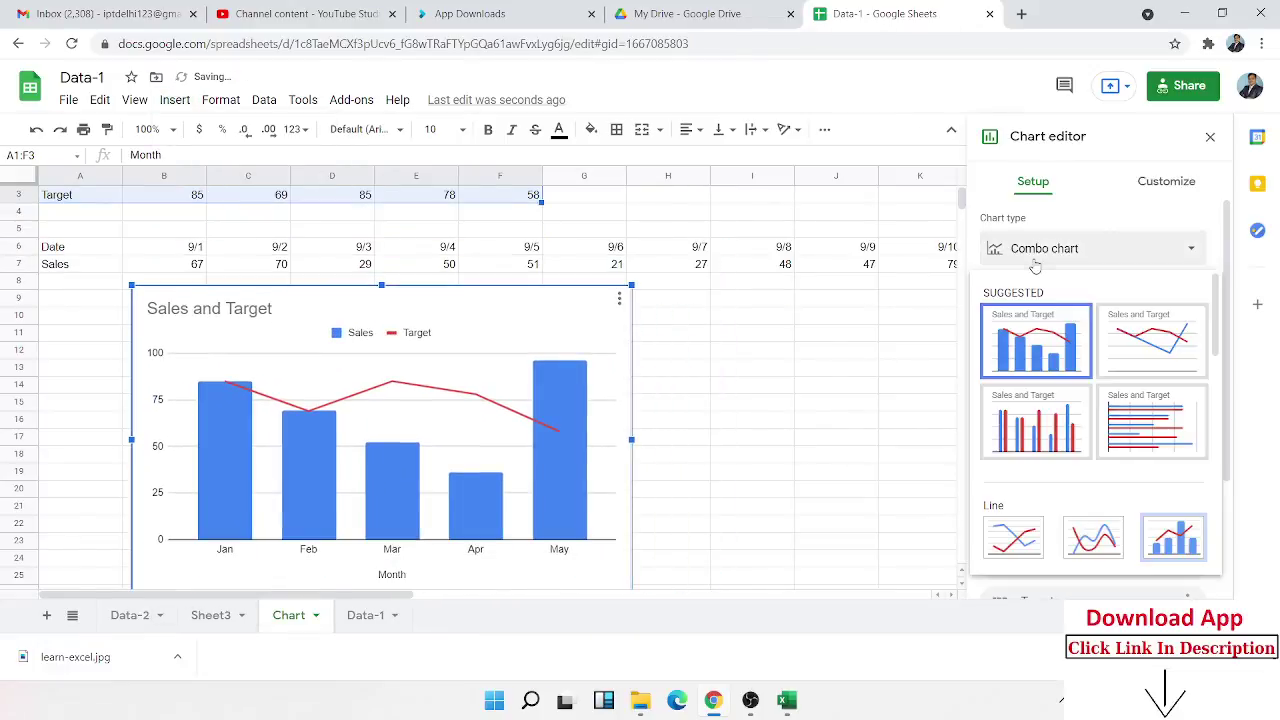
left_click(1163, 358)
left_click(1038, 265)
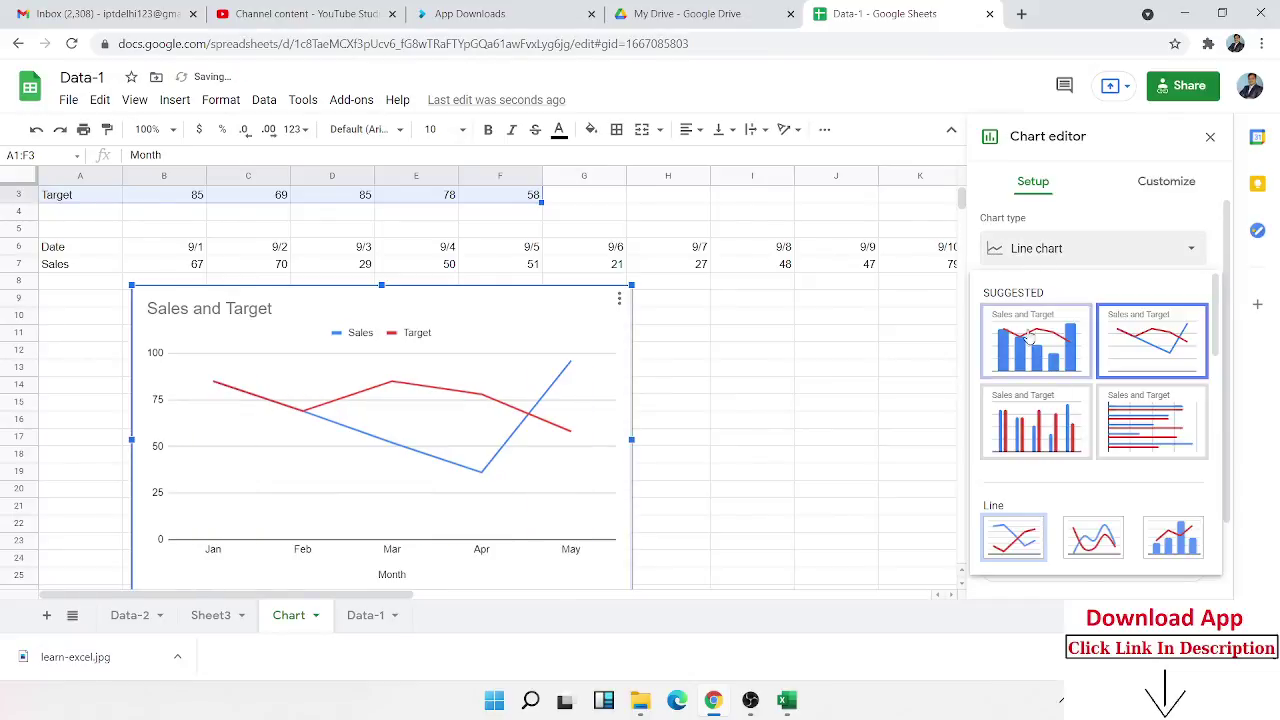
left_click(1029, 342)
left_click(1037, 265)
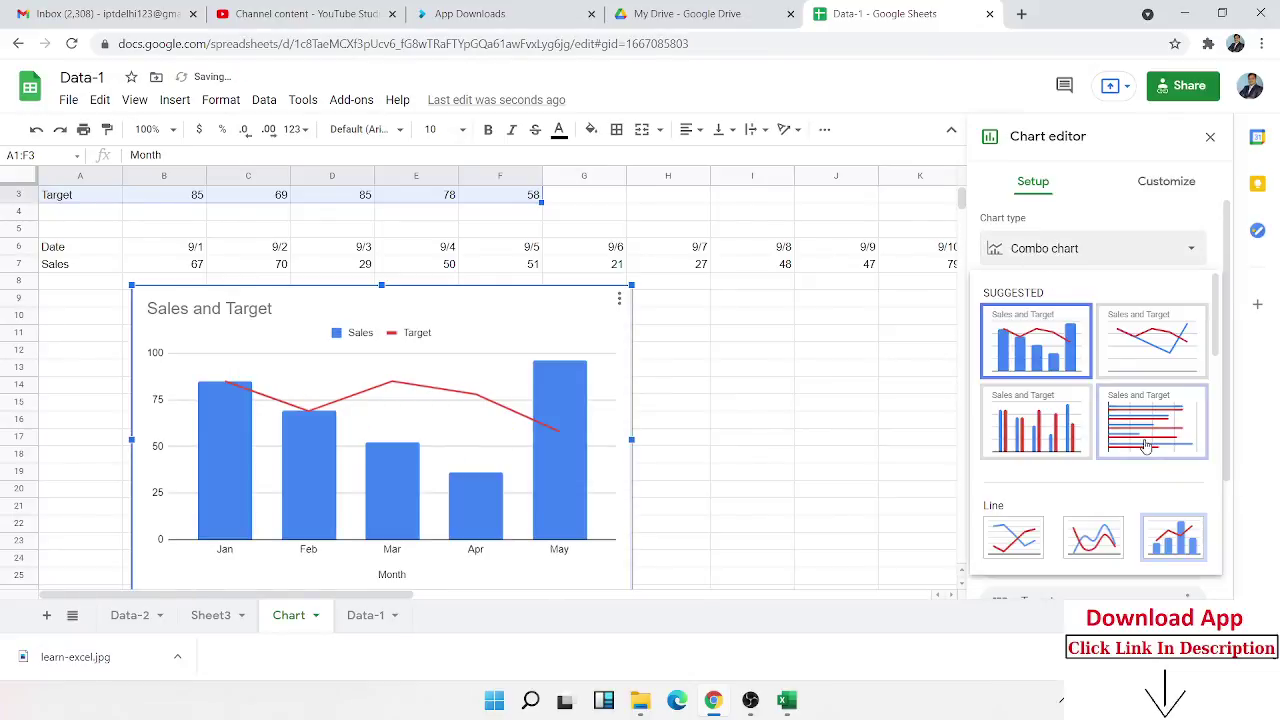
left_click(1163, 545)
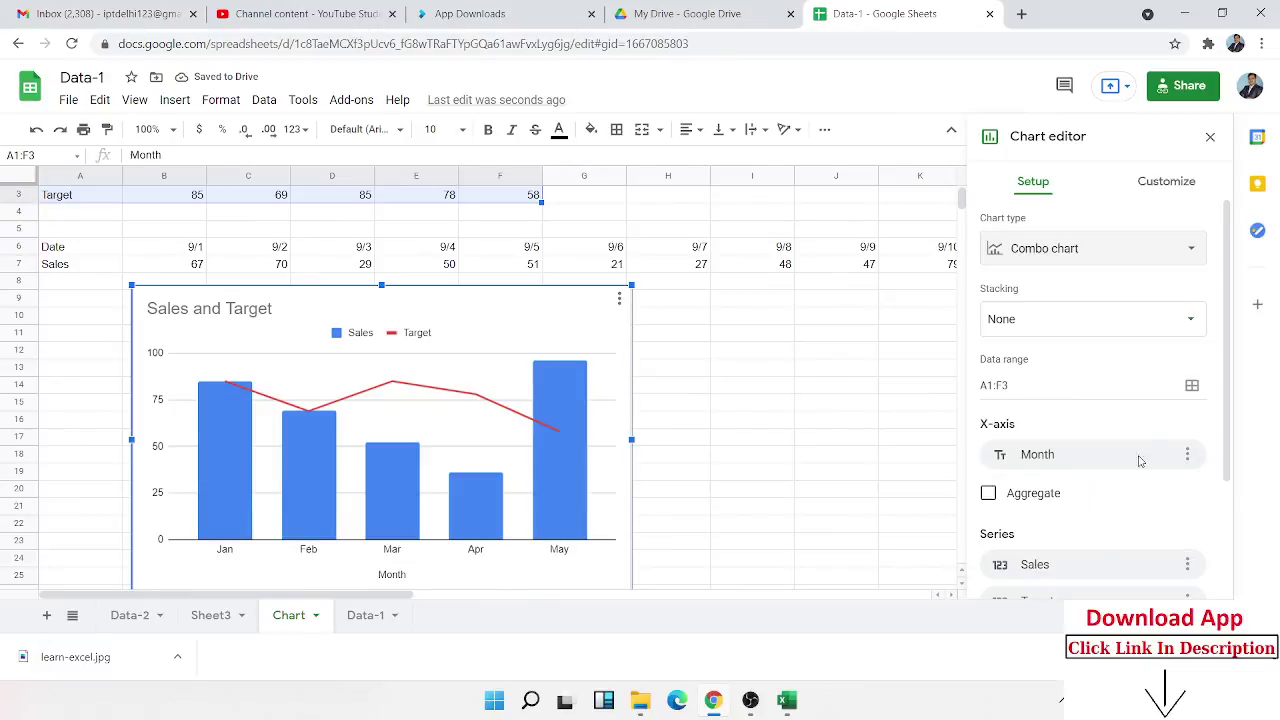
Set the combo chart's first series to Target and its second series to Sales.
scroll(1144, 450, "down", 3)
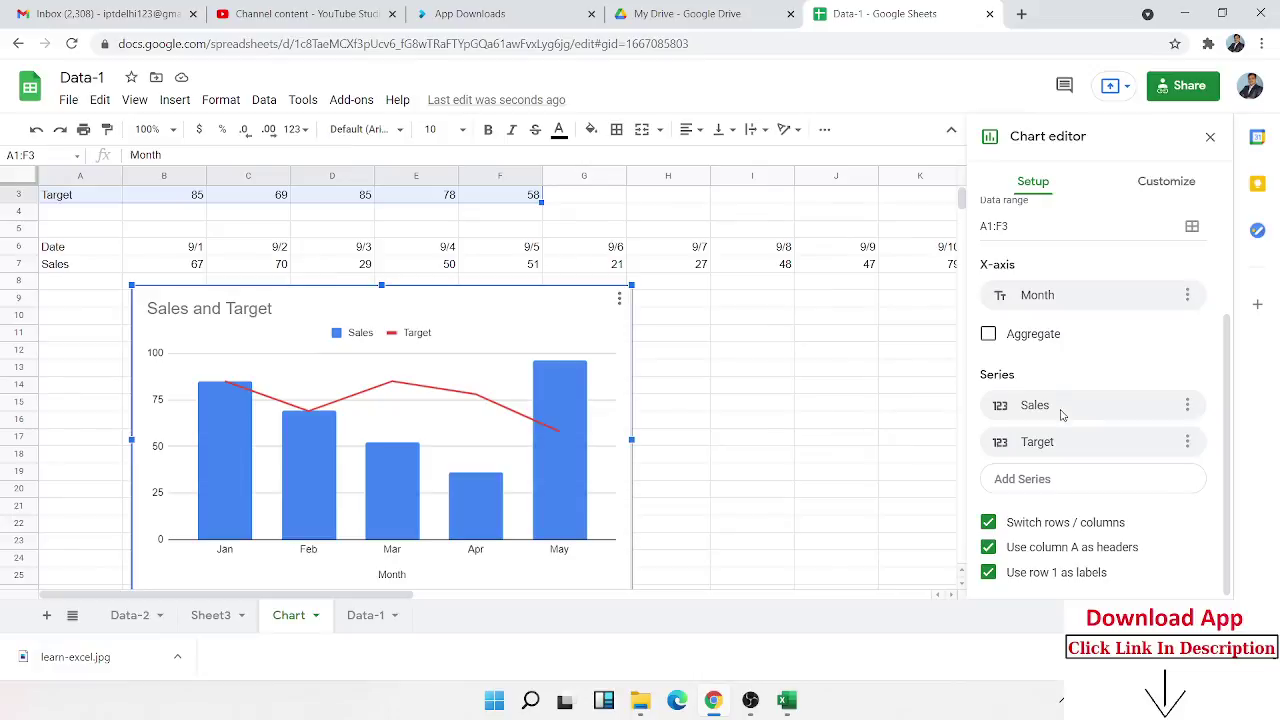
left_click(1139, 443)
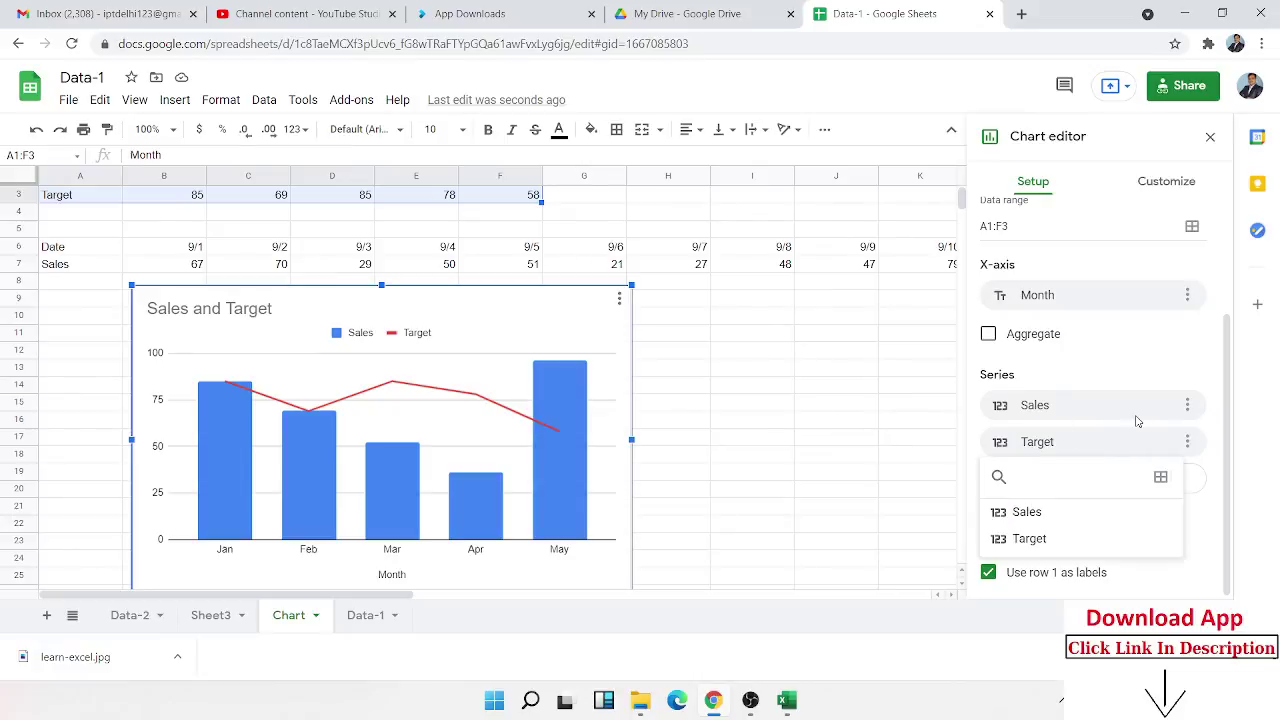
left_click(1066, 512)
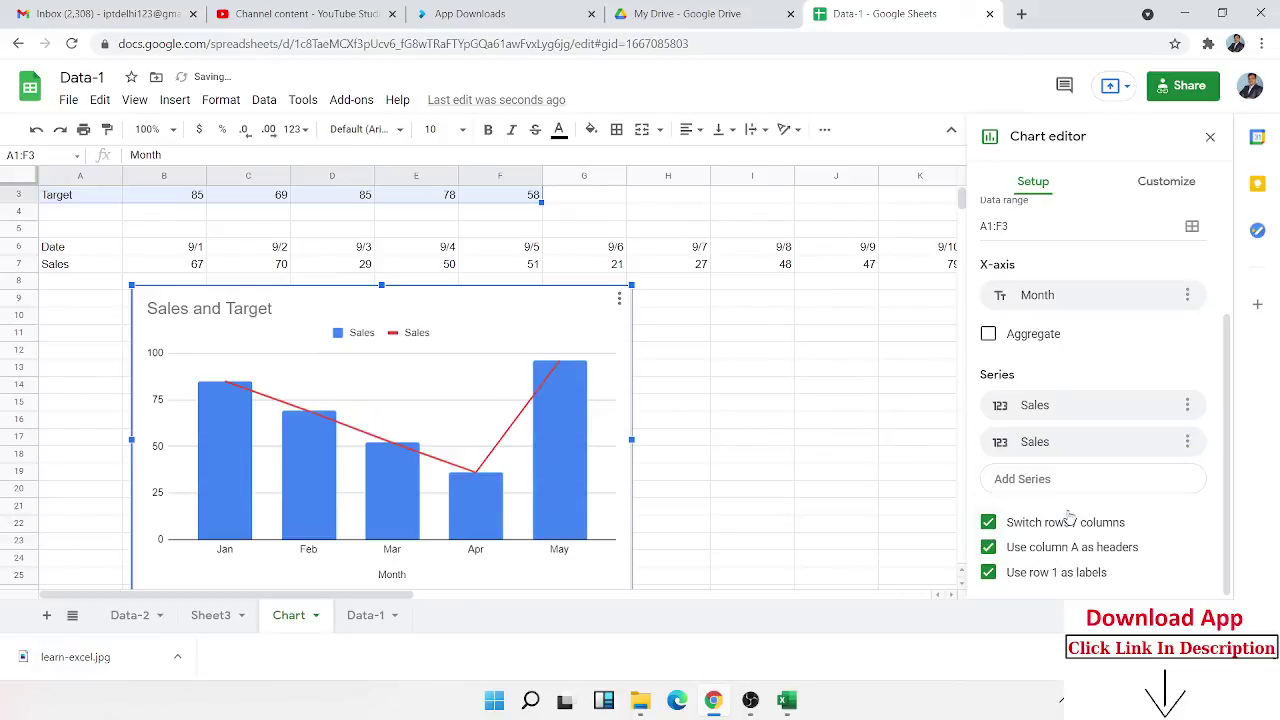
left_click(1186, 406)
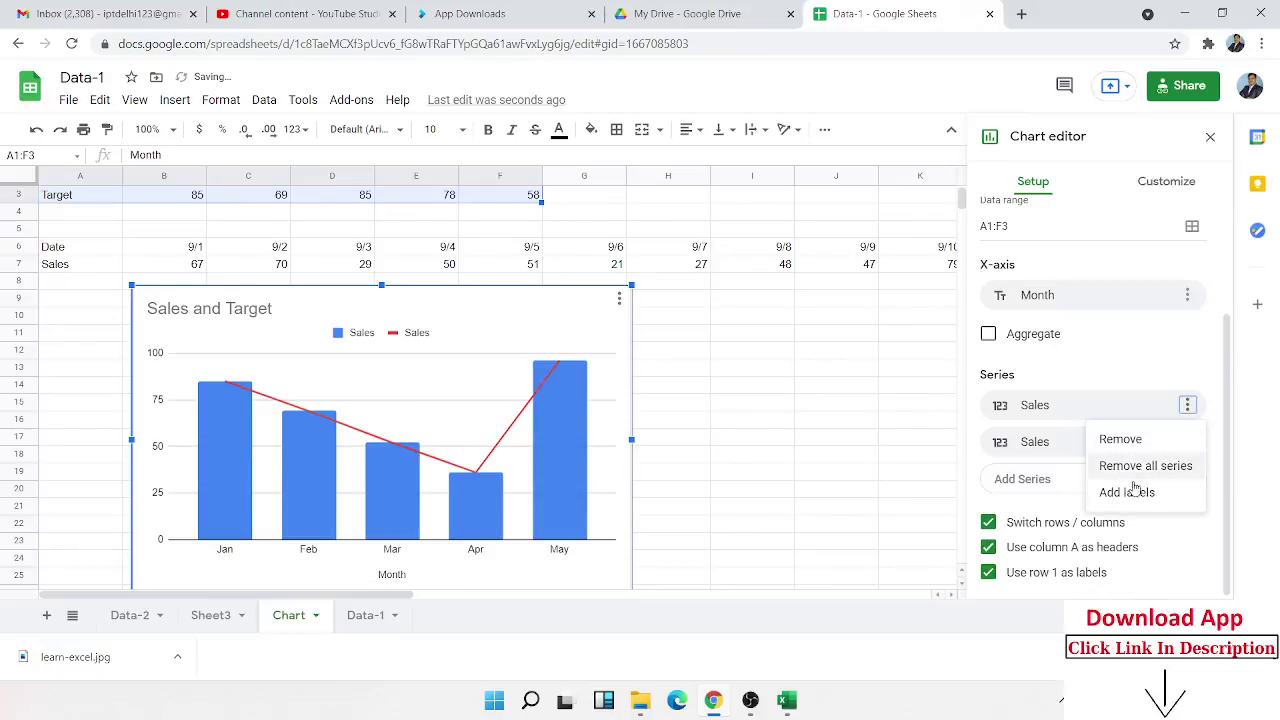
left_click(1050, 415)
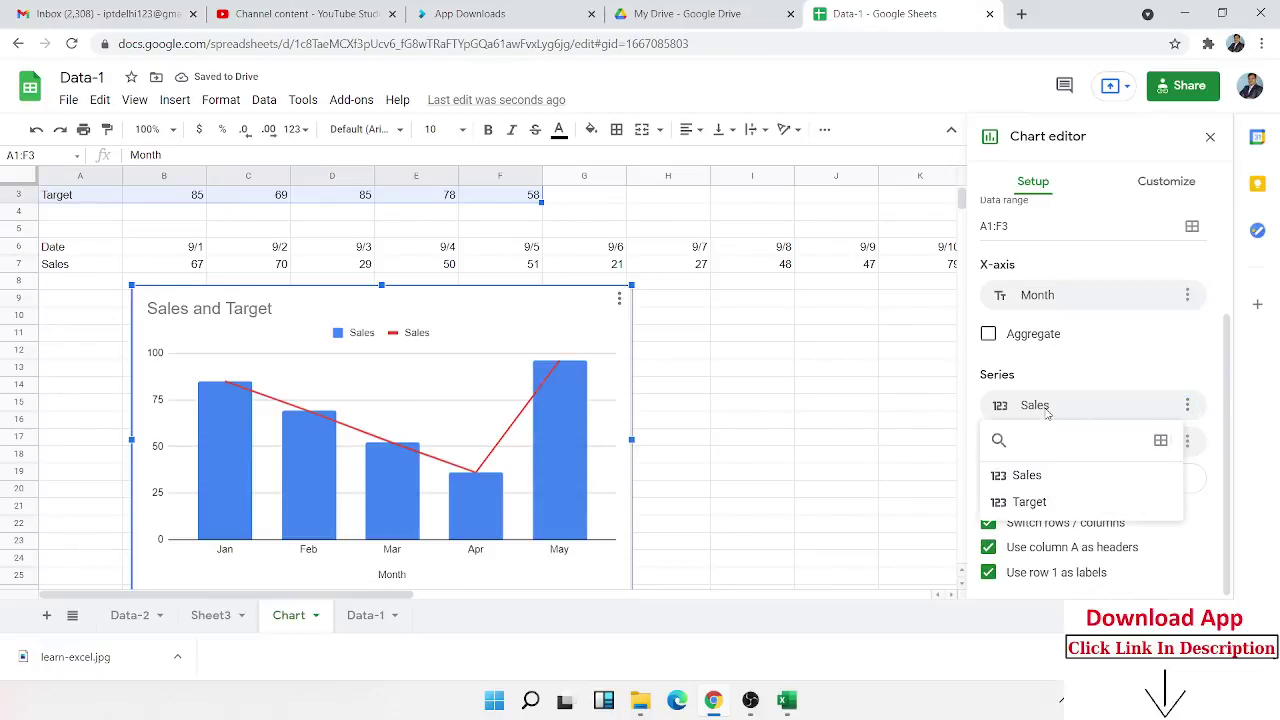
left_click(1027, 504)
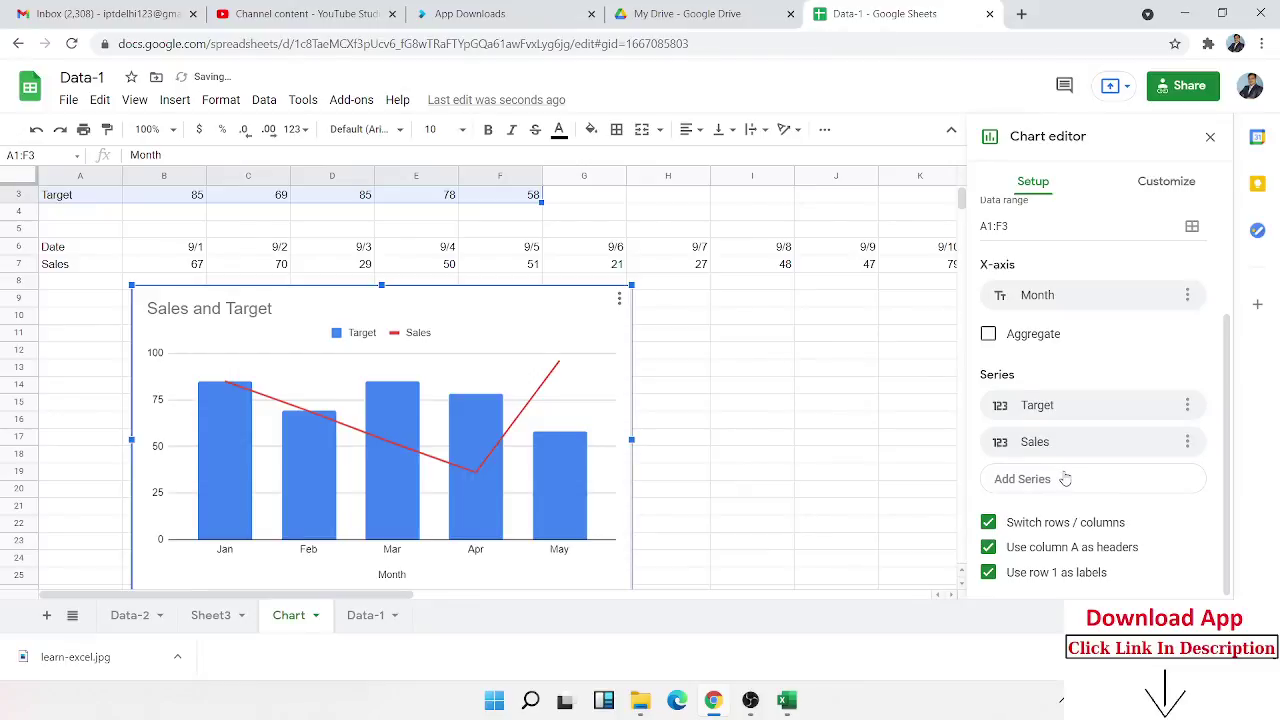
Test the row/column swap, column A series names and row 1 labels, leaving all restored.
left_click(1025, 533)
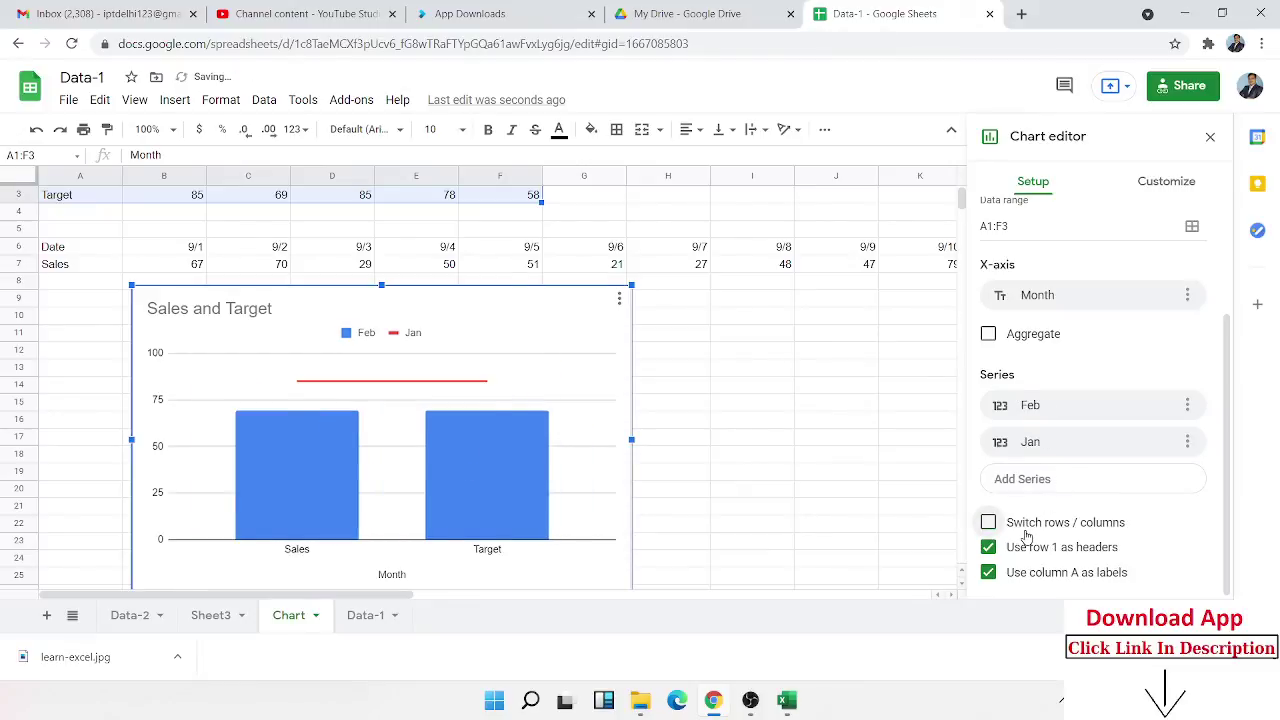
left_click(1025, 533)
left_click(1025, 533)
left_click(1025, 533)
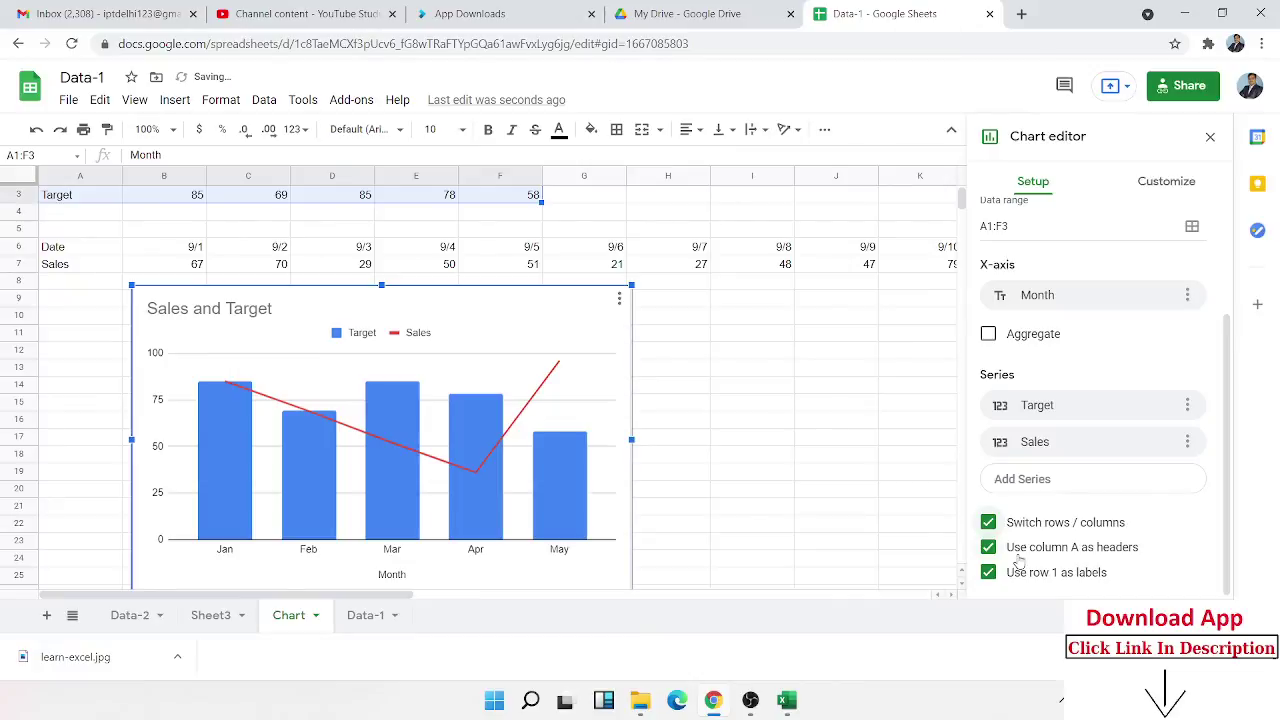
left_click(1019, 558)
left_click(1019, 558)
left_click(1019, 558)
left_click(1018, 558)
left_click(1012, 579)
left_click(1012, 579)
scroll(1225, 430, "up", 3)
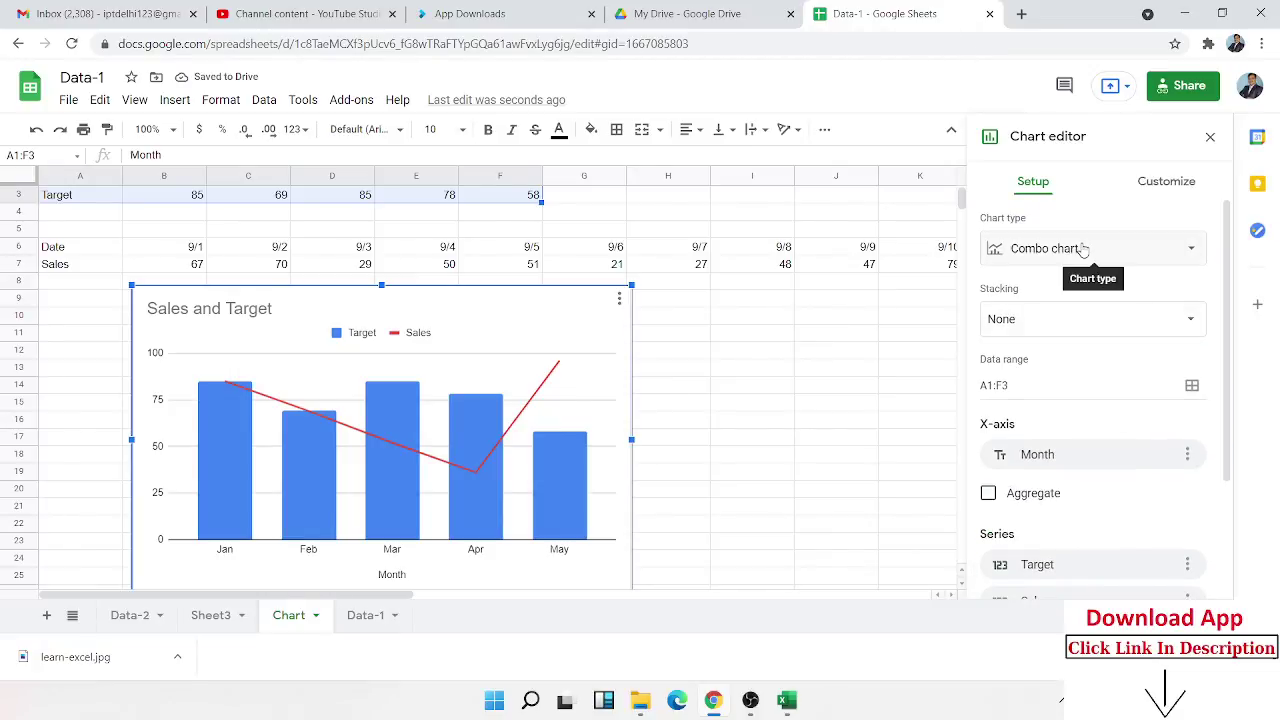
Try Standard and 100% stacking, then set Stacking back to None.
left_click(1075, 318)
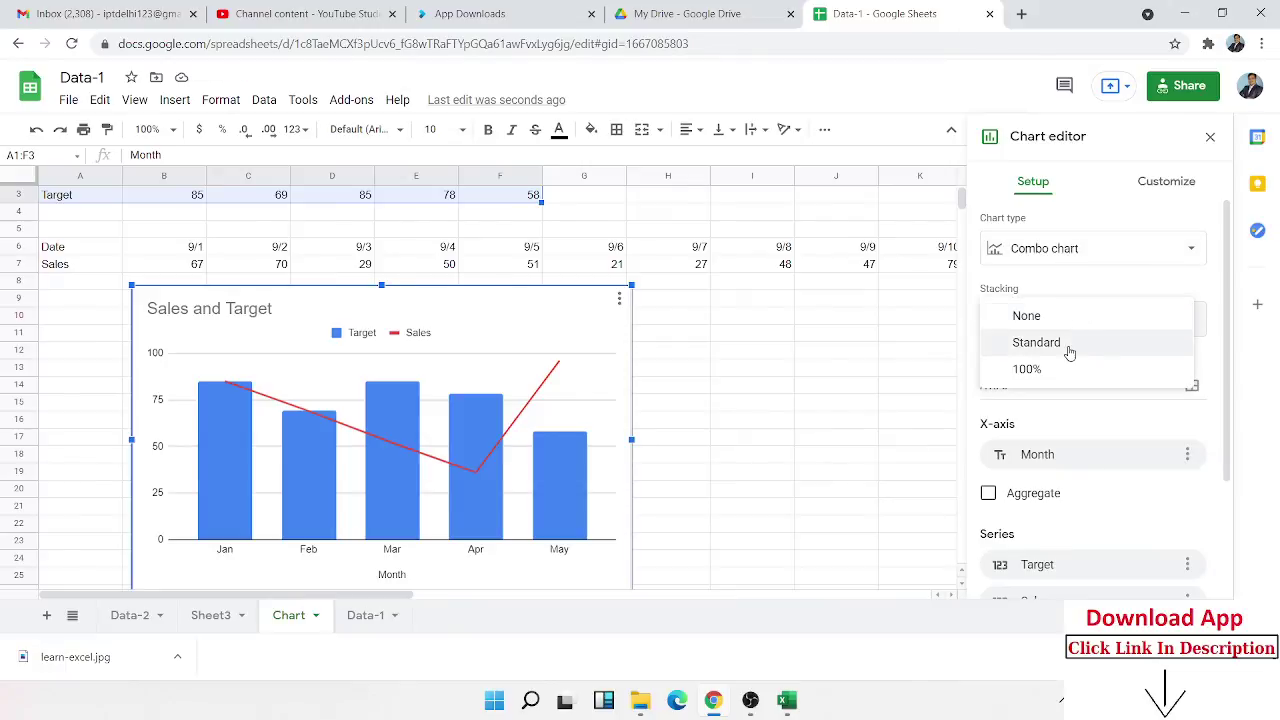
left_click(1068, 347)
left_click(1048, 319)
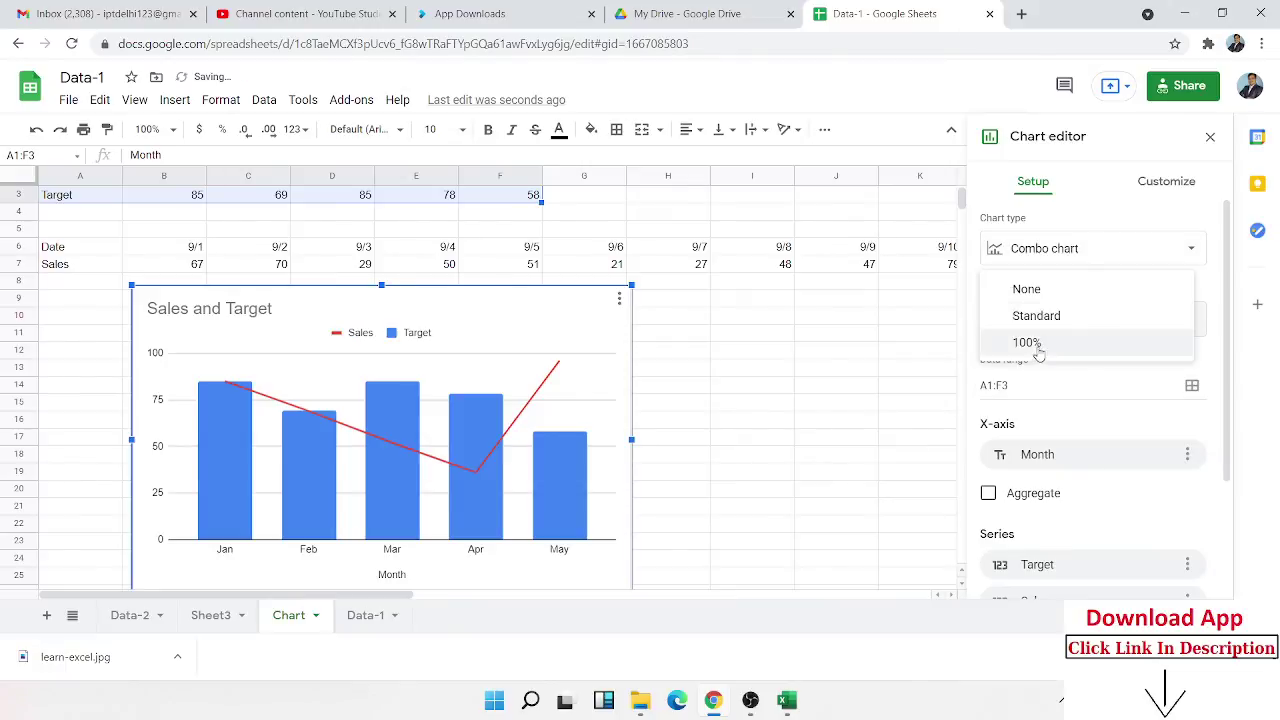
left_click(1040, 347)
left_click(1031, 318)
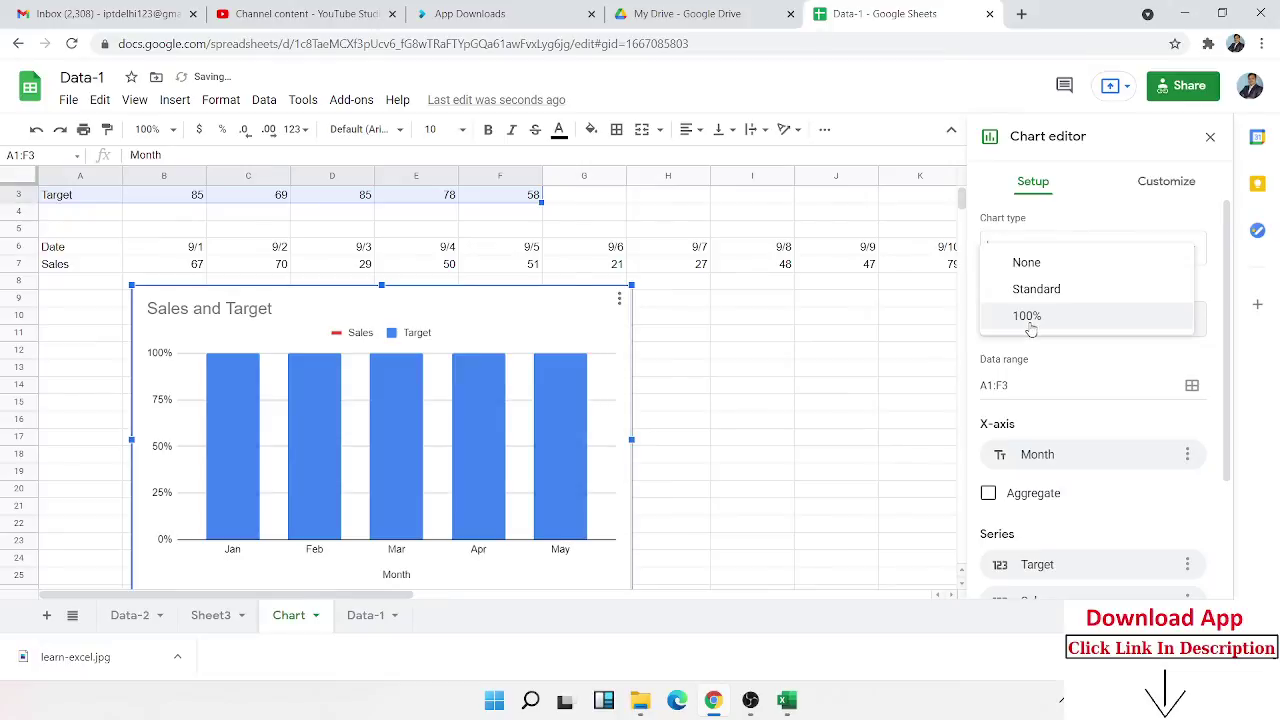
left_click(1032, 295)
left_click(1029, 320)
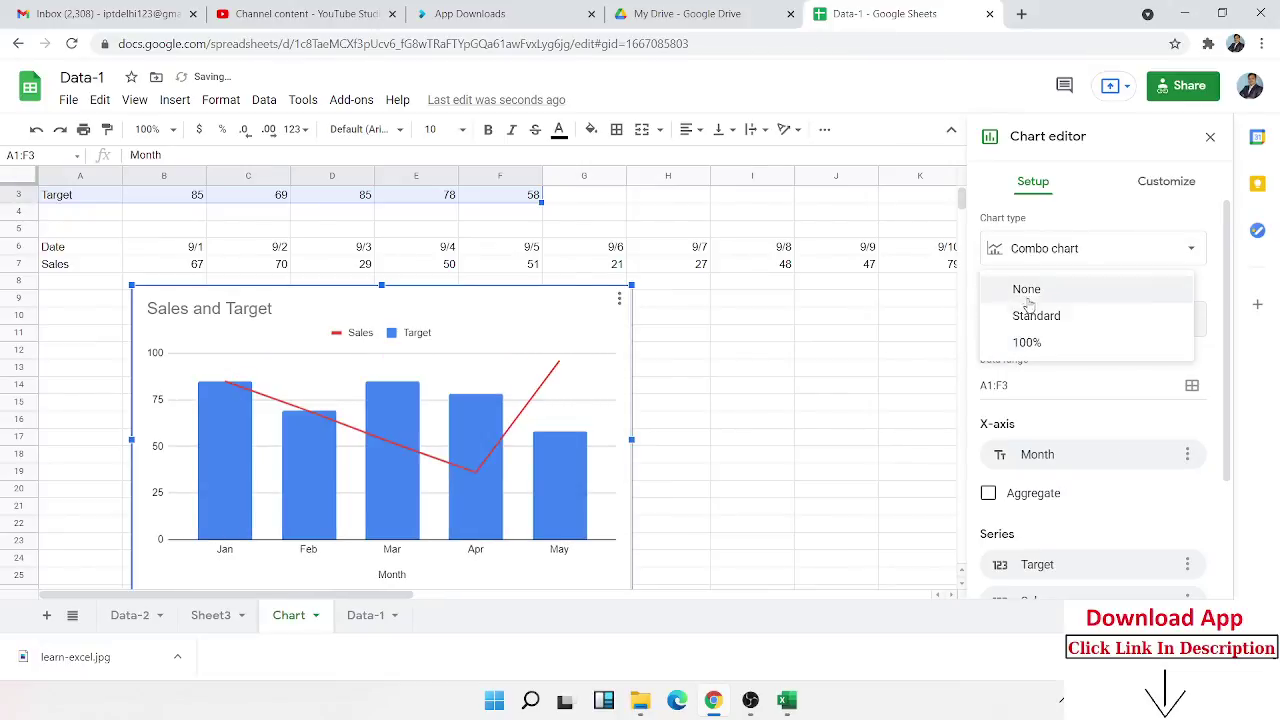
left_click(1024, 291)
Look over the Customize tab, then close the chart editor leaving the finished combo chart.
scroll(1027, 300, "down", 3)
scroll(1027, 300, "up", 1)
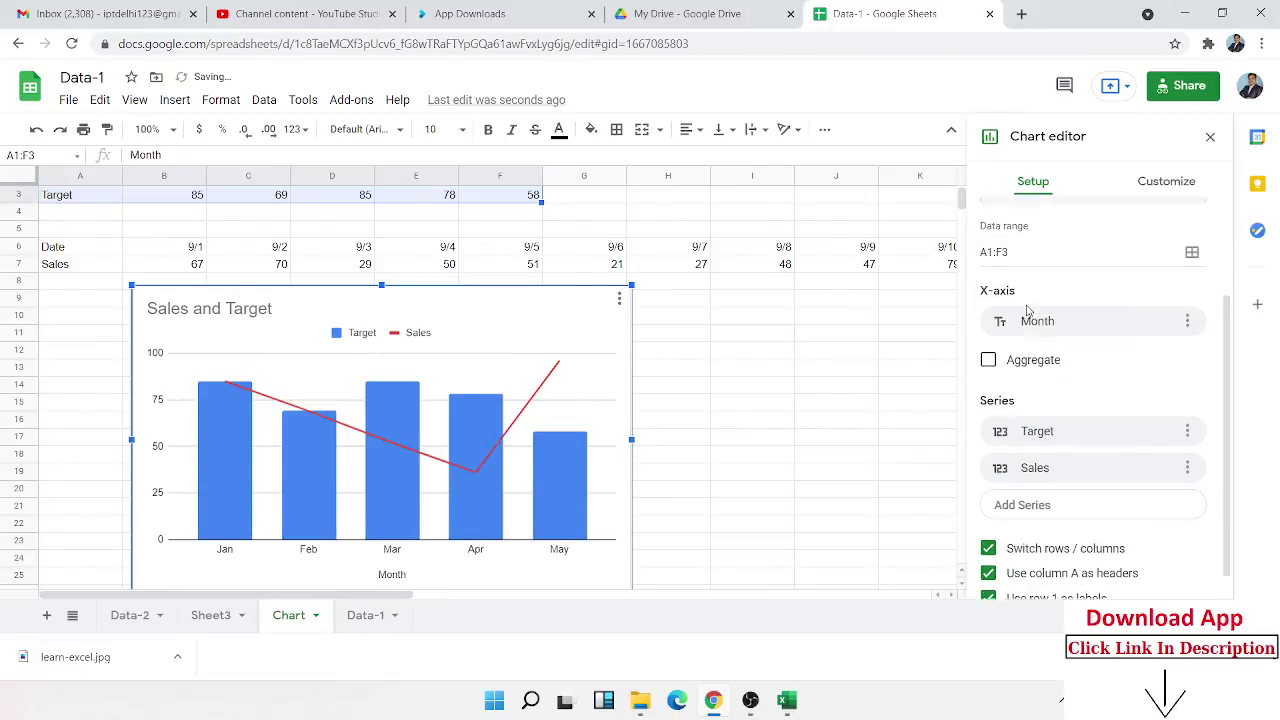
scroll(1027, 300, "up", 2)
left_click(1166, 188)
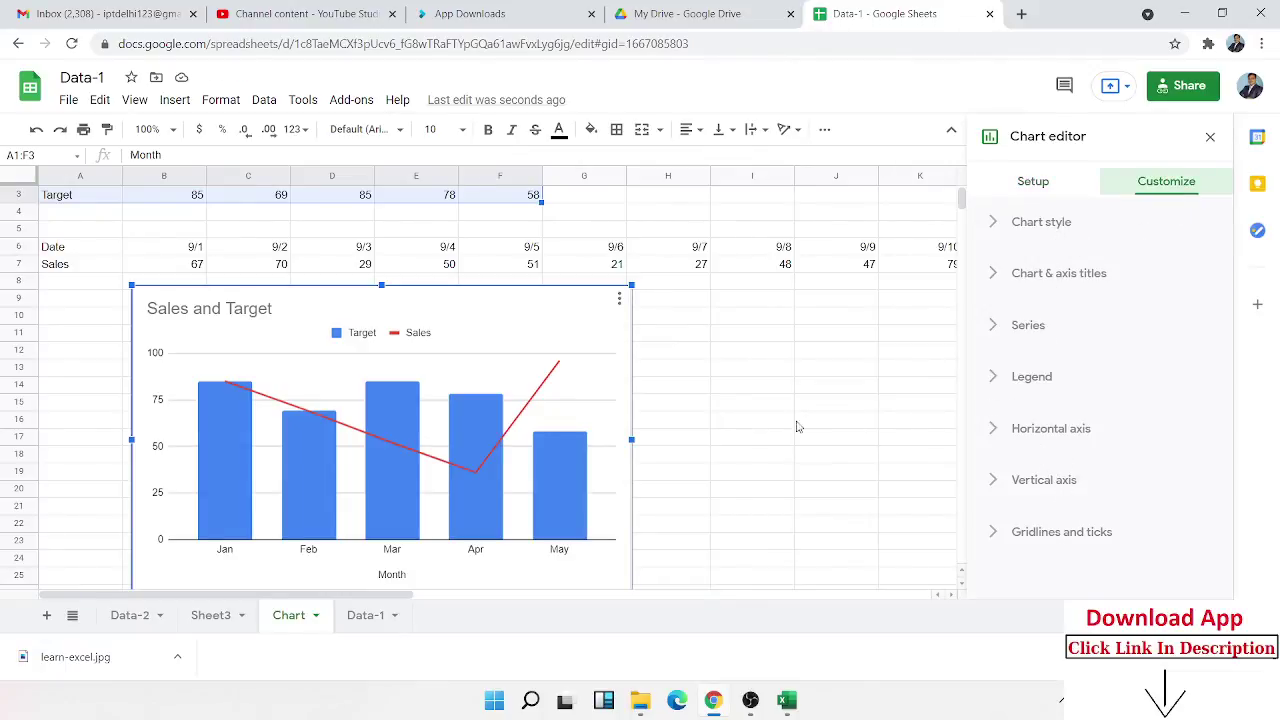
left_click(728, 402)
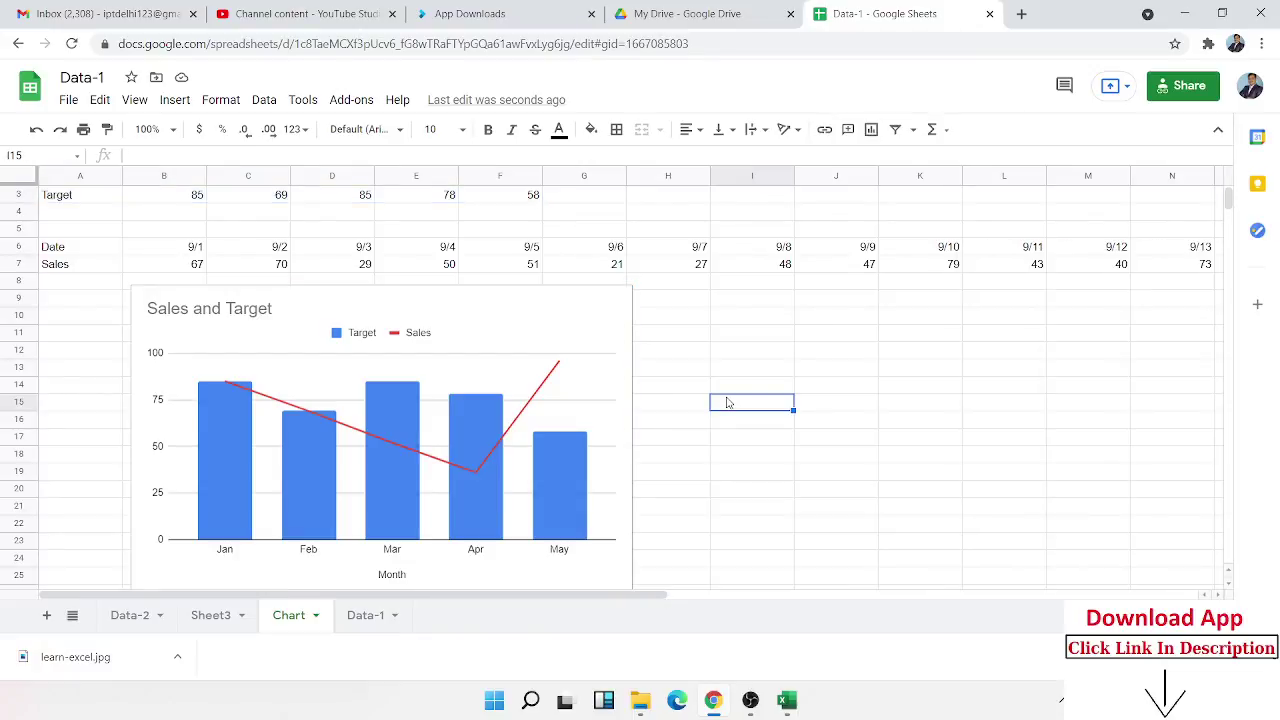